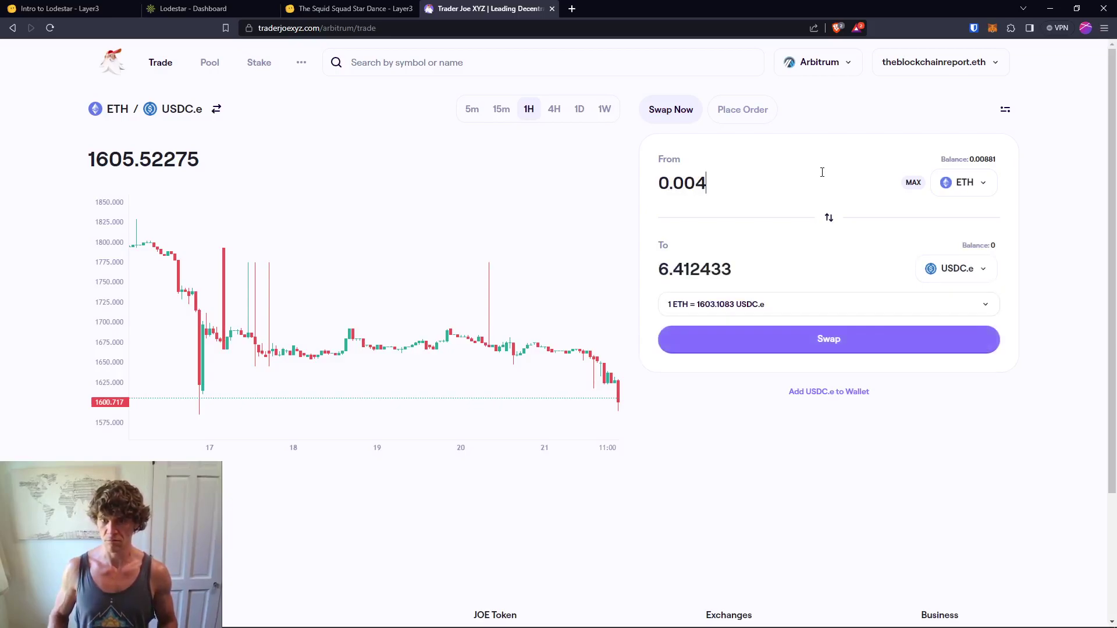
pyautogui.write('8')
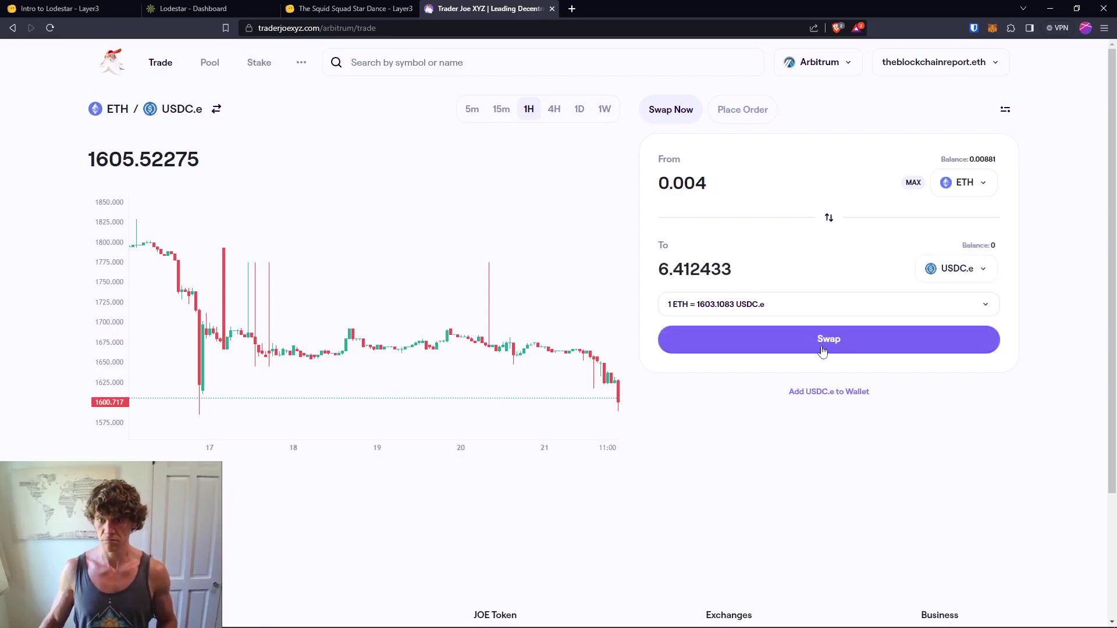
pyautogui.click(827, 345)
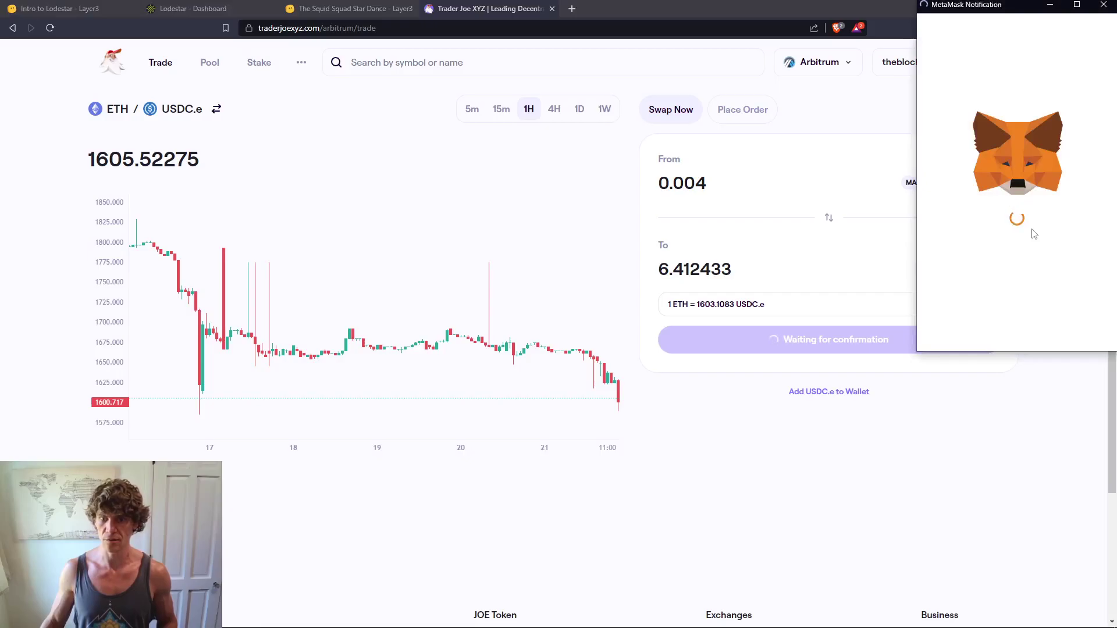
pyautogui.click(1104, 7)
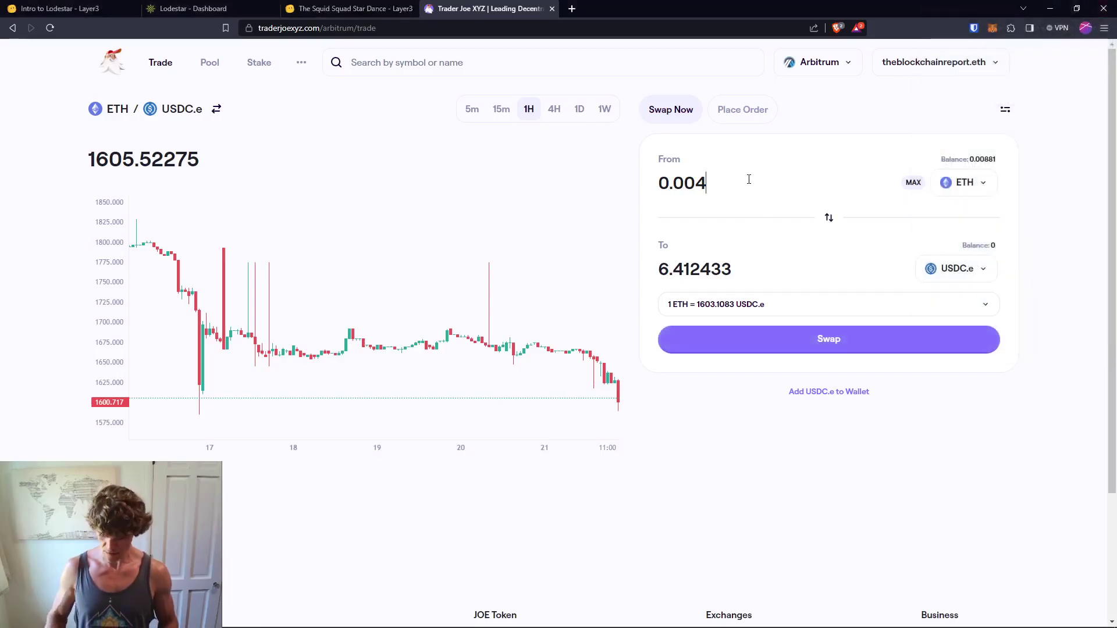
# Step: Swap 0.005 ETH for USDC.e on Arbitrum and confirm the transaction in the wallet
pyautogui.write('5')
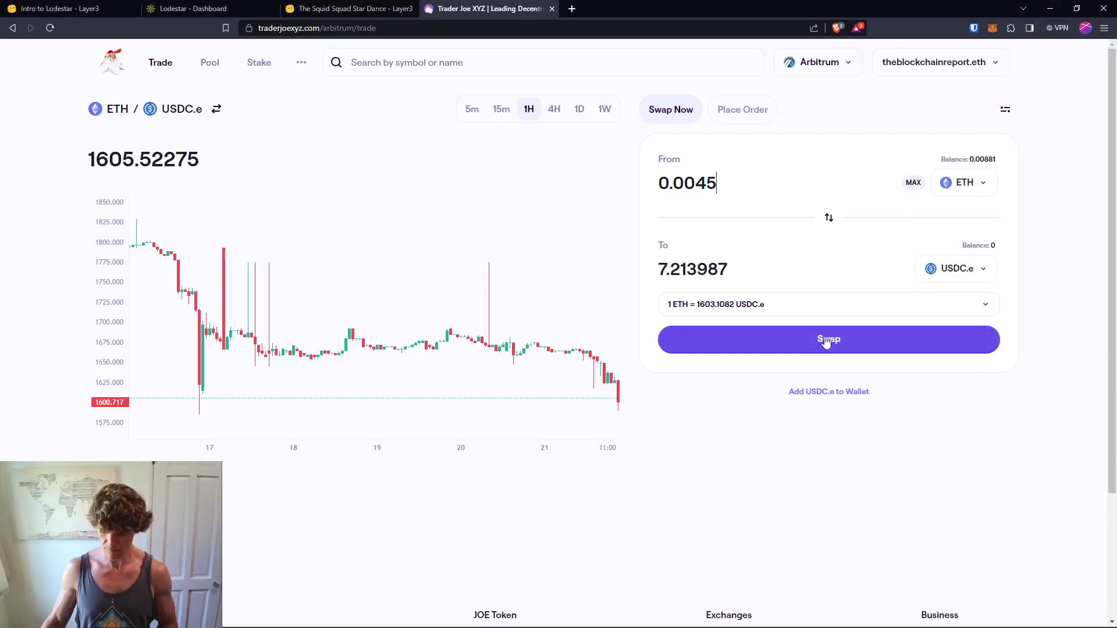
pyautogui.press('BackSpace')
pyautogui.press('BackSpace')
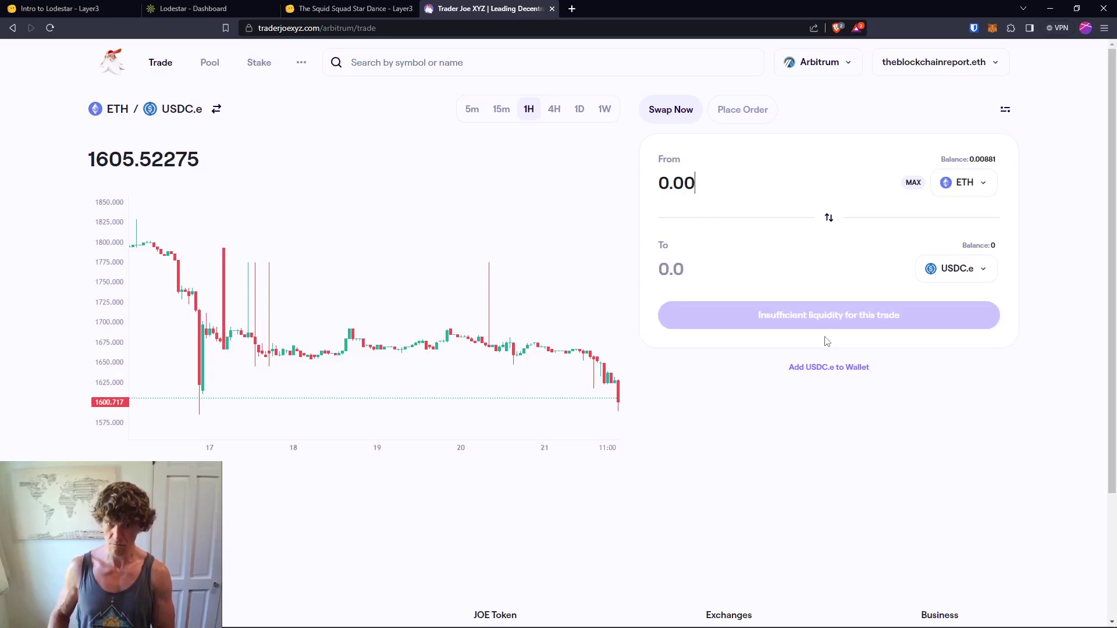
pyautogui.click(827, 340)
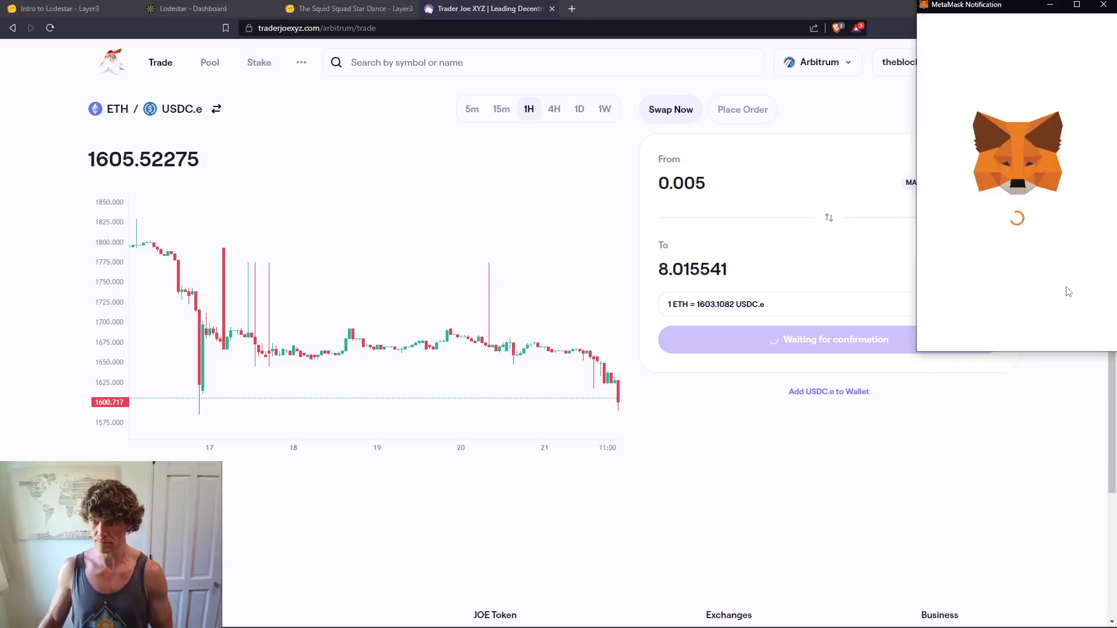
pyautogui.scroll(-2, 1049, 210)
pyautogui.click(1057, 329)
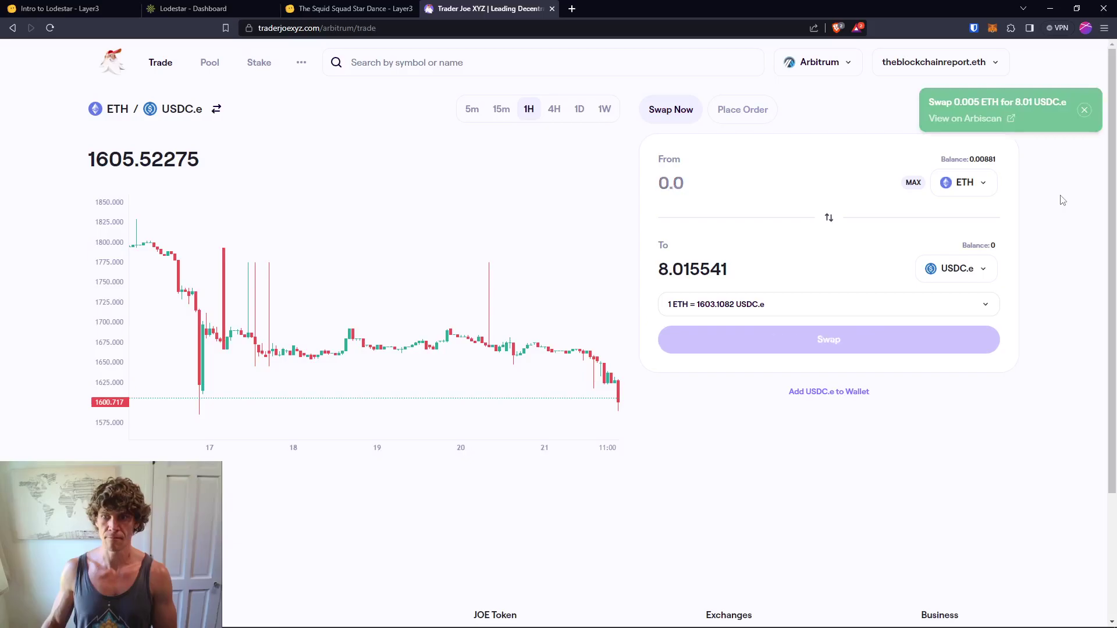
# Step: Switch to the Lodestar dashboard, start the approval for the USDC supply market and confirm the Enter Markets transaction in MetaMask
pyautogui.click(199, 9)
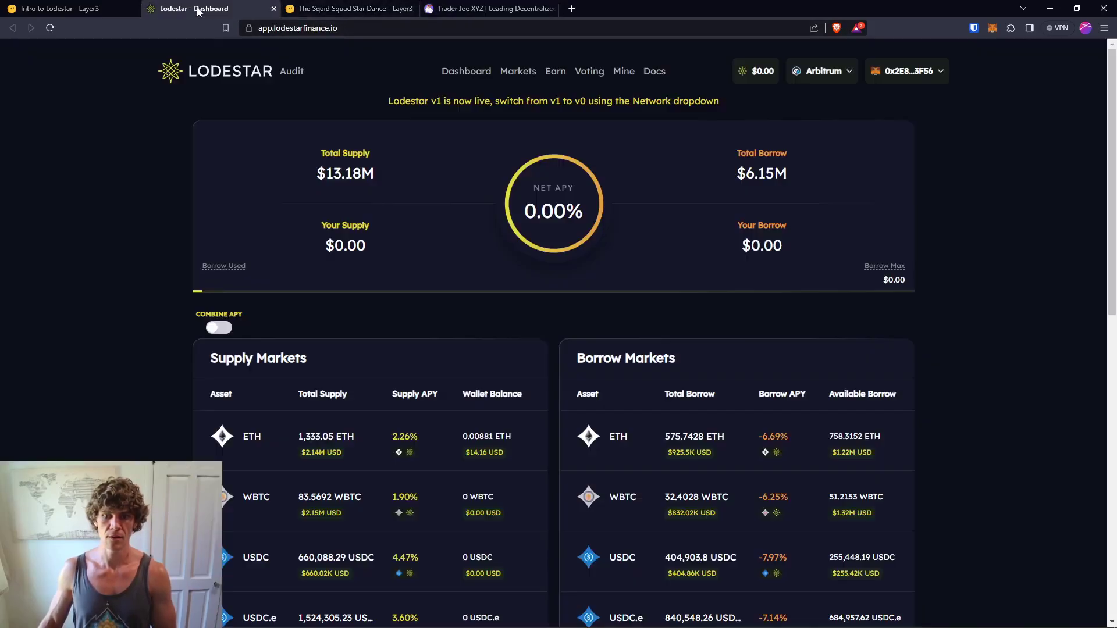
pyautogui.scroll(-2, 247, 562)
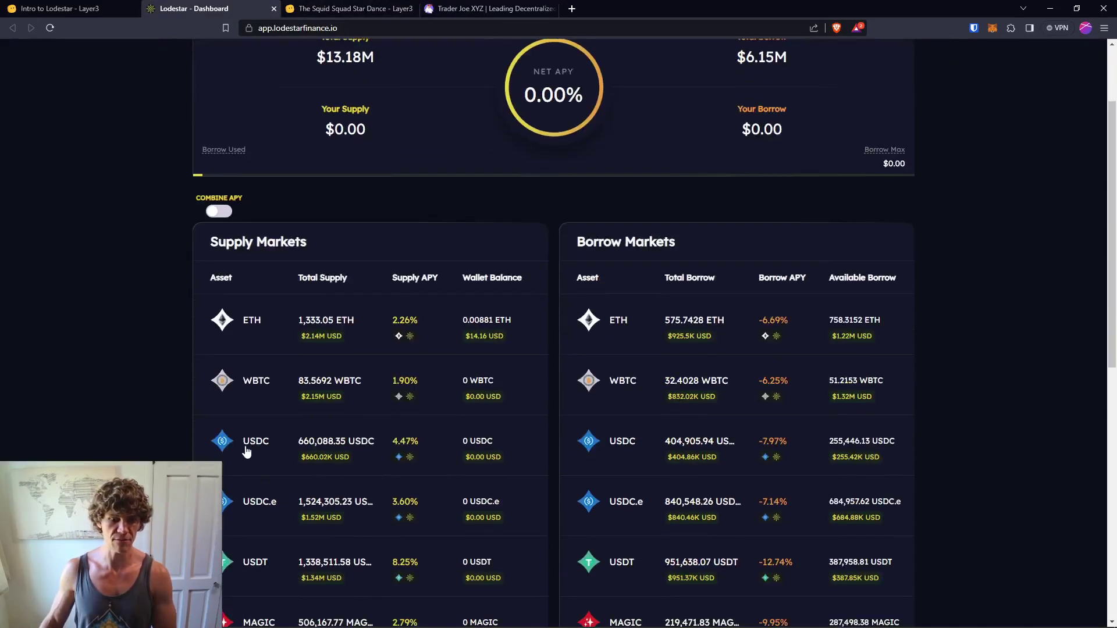
pyautogui.click(248, 450)
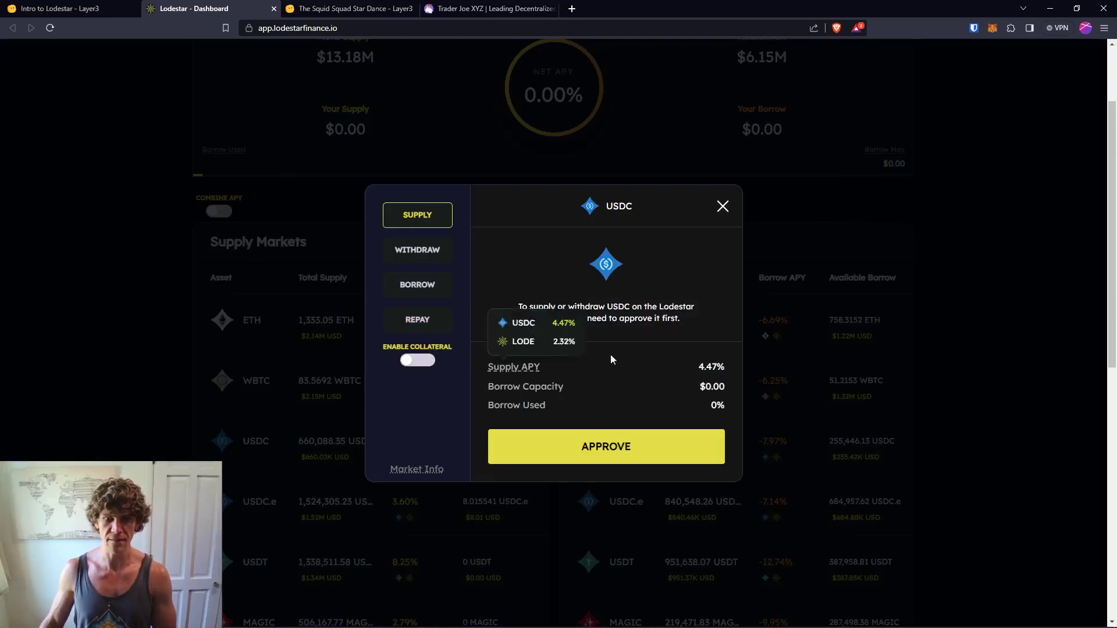
pyautogui.click(629, 461)
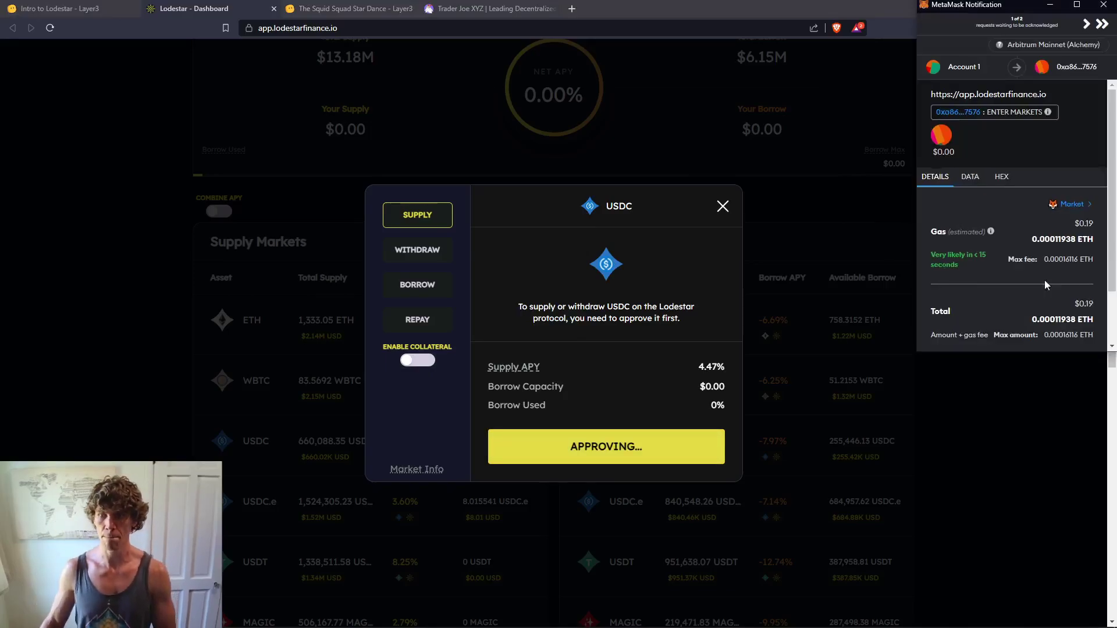
pyautogui.click(1066, 309)
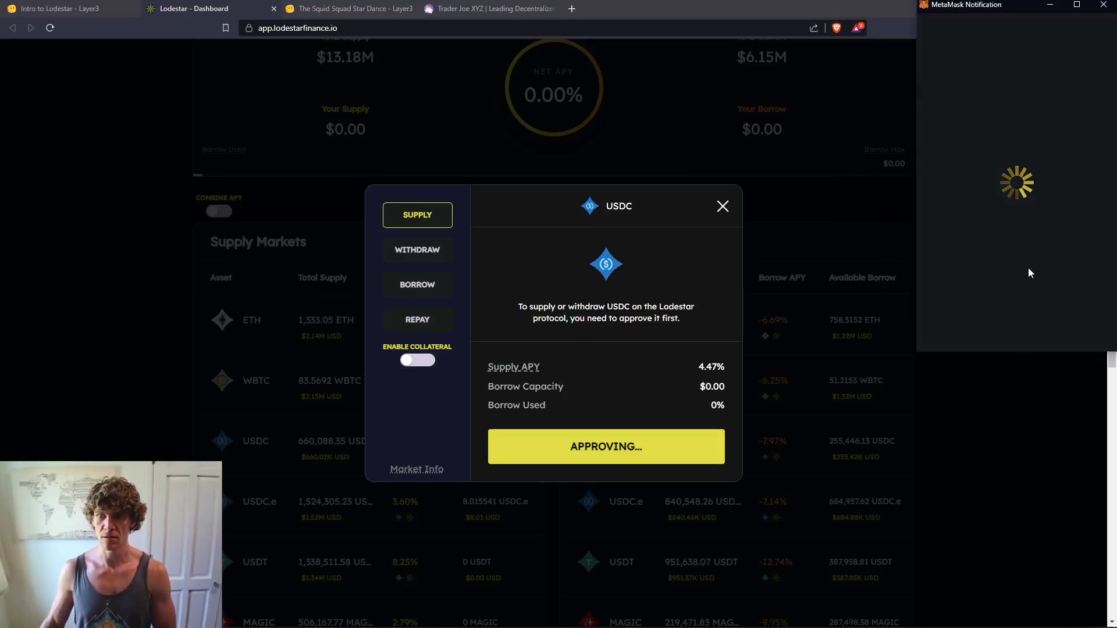
# Step: Set the USDC spending cap to the maximum, approve it in MetaMask, and close the USDC market dialog
pyautogui.scroll(-1, 1064, 176)
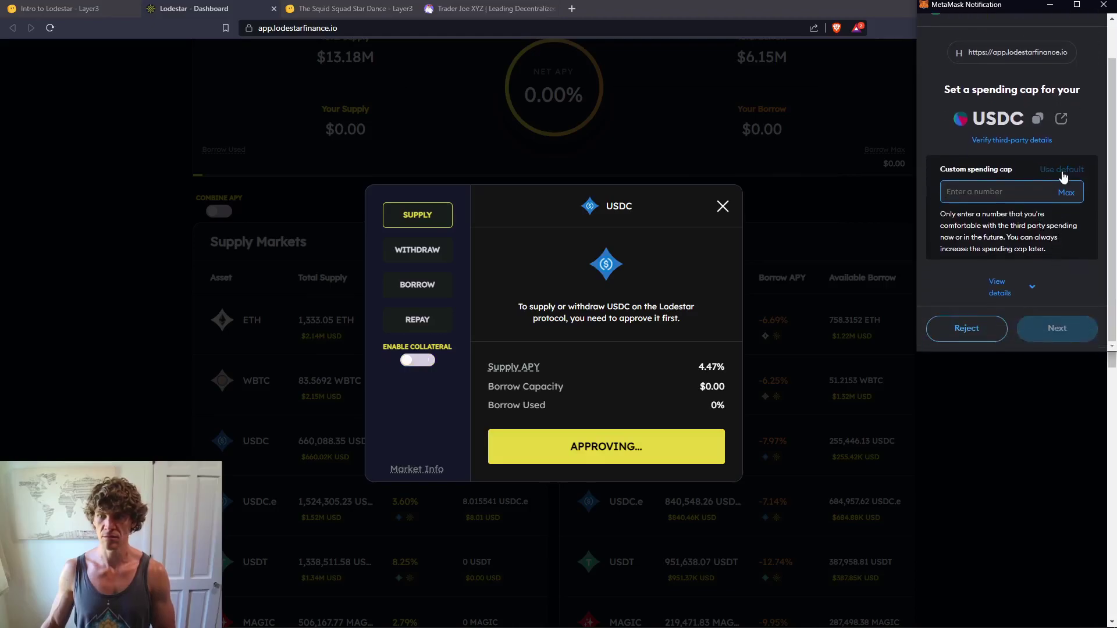
pyautogui.click(1066, 193)
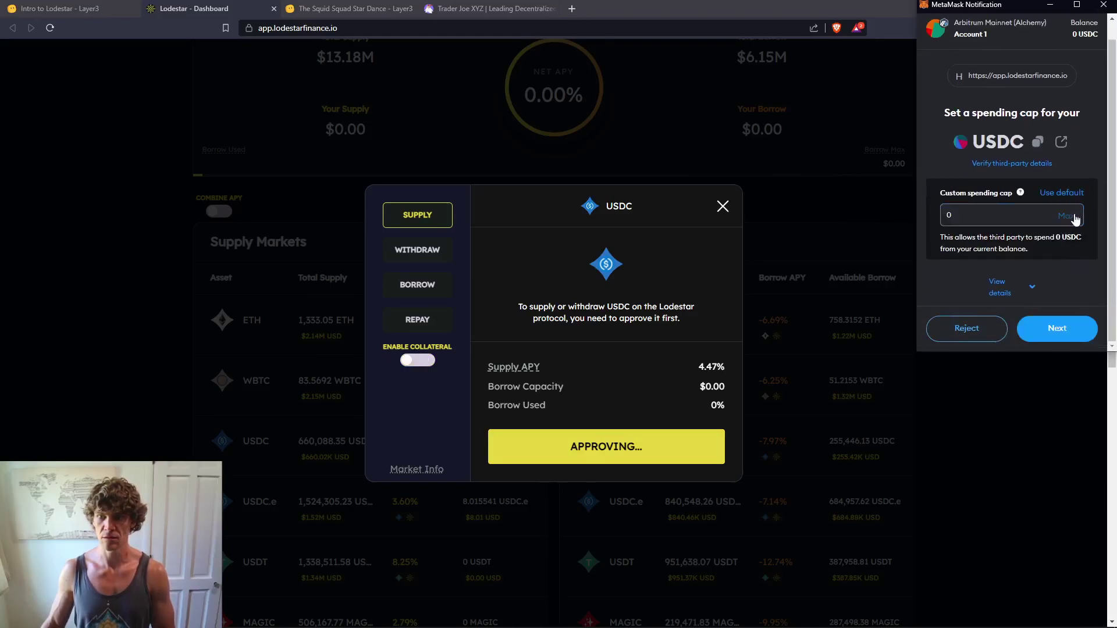
pyautogui.click(1047, 329)
pyautogui.scroll(-1, 1043, 330)
pyautogui.click(1050, 332)
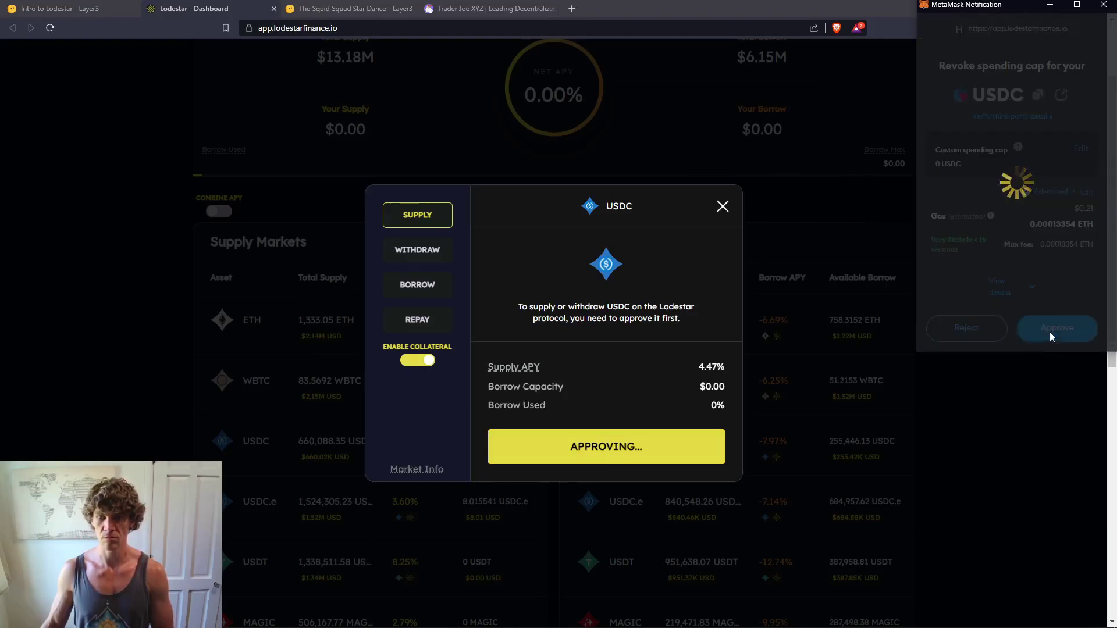
pyautogui.click(710, 272)
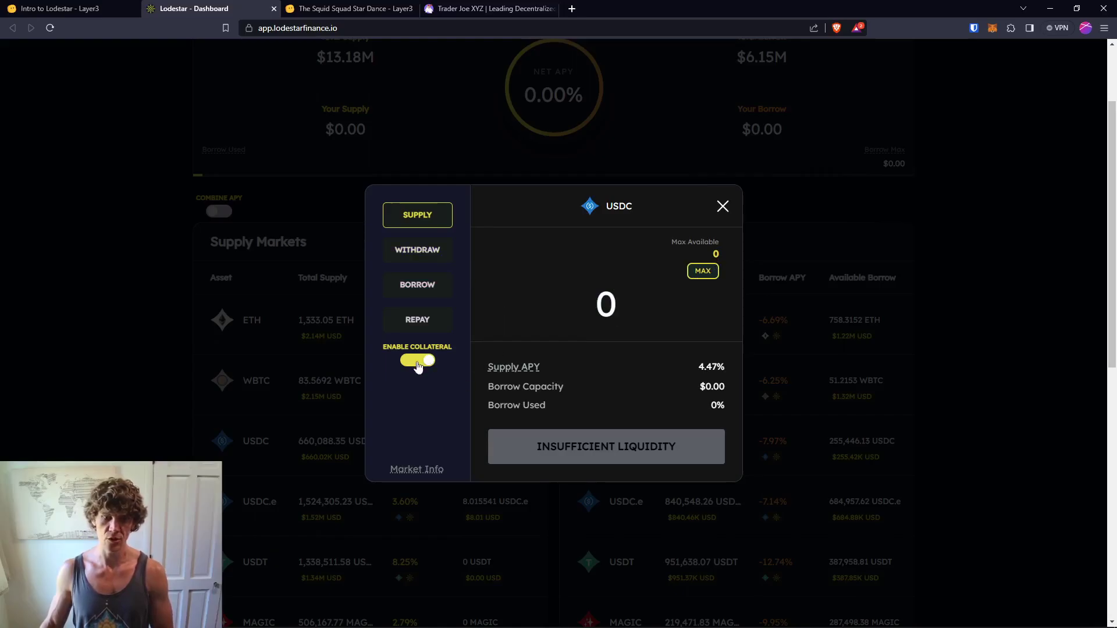
pyautogui.click(721, 208)
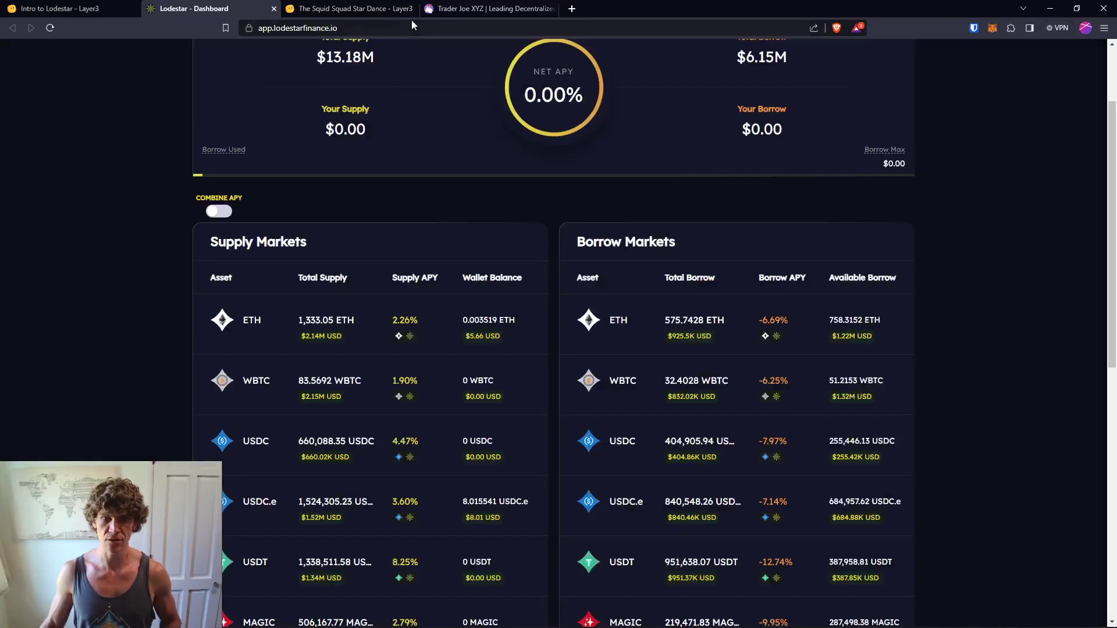
# Step: Check on Trader Joe which USDC token was bought and compare it with the USDC market on Lodestar
pyautogui.click(483, 9)
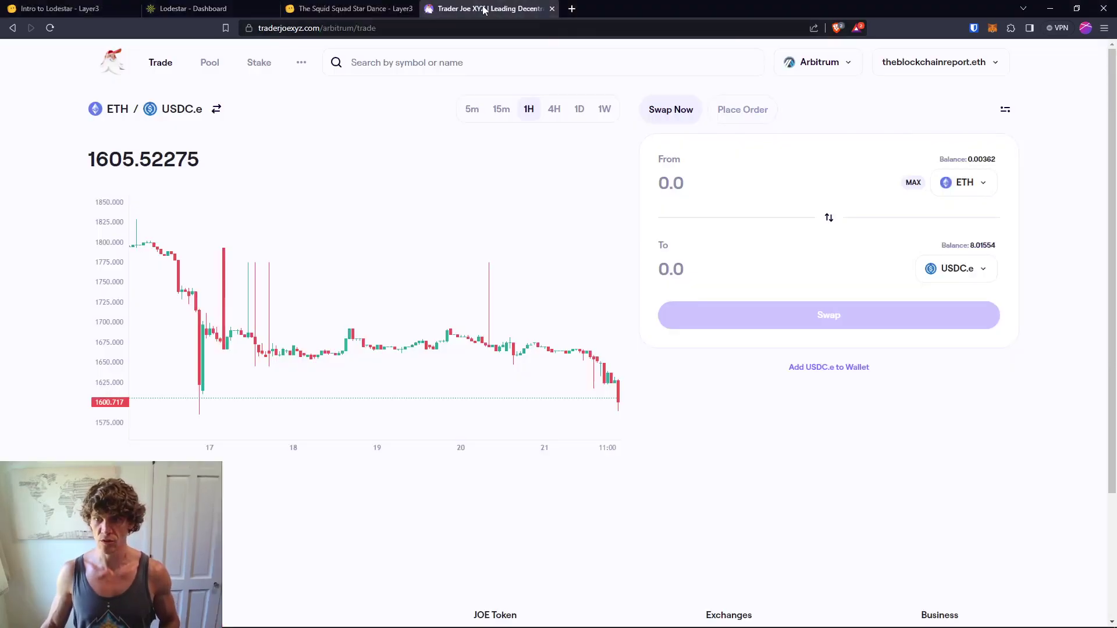
pyautogui.click(171, 10)
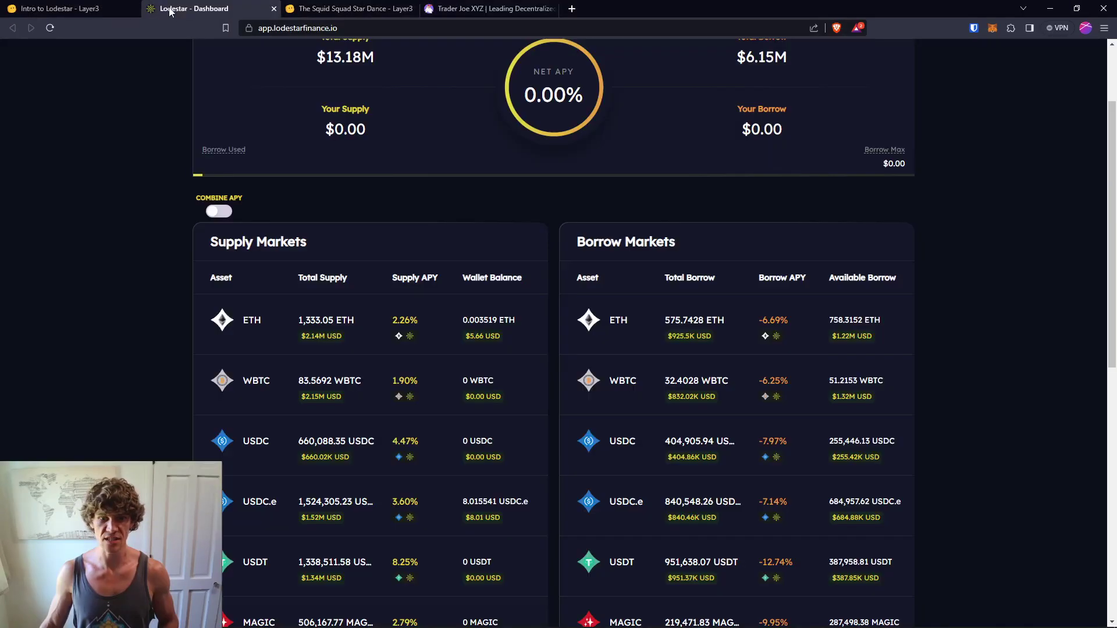
pyautogui.click(261, 454)
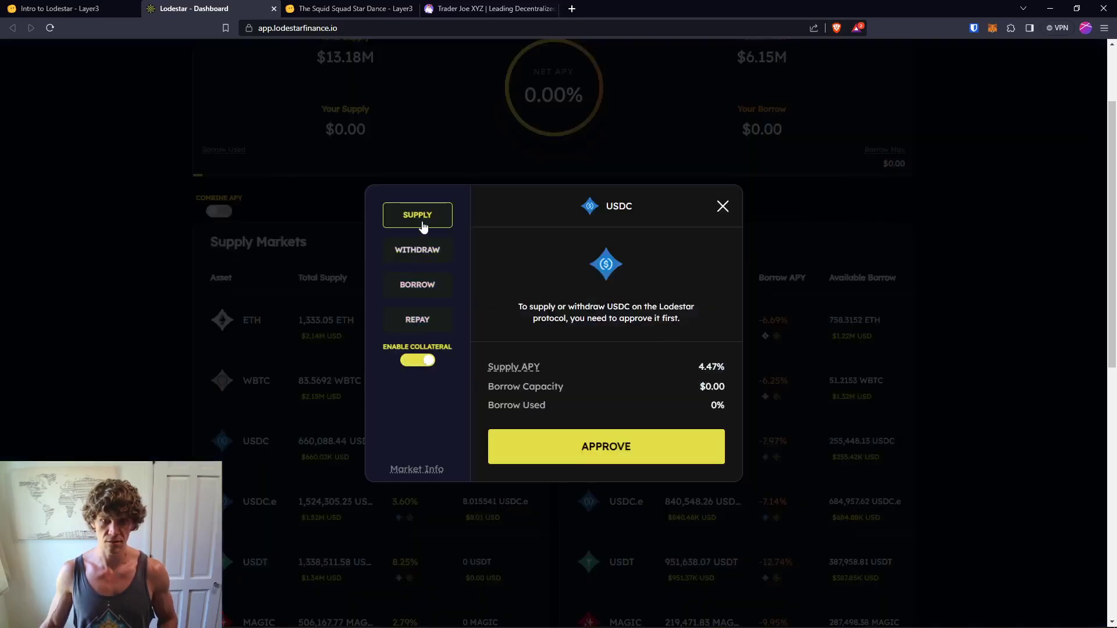
pyautogui.click(721, 208)
# Step: Start the approval for the USDC.e supply market and confirm the Enter Markets transaction in MetaMask
pyautogui.click(258, 516)
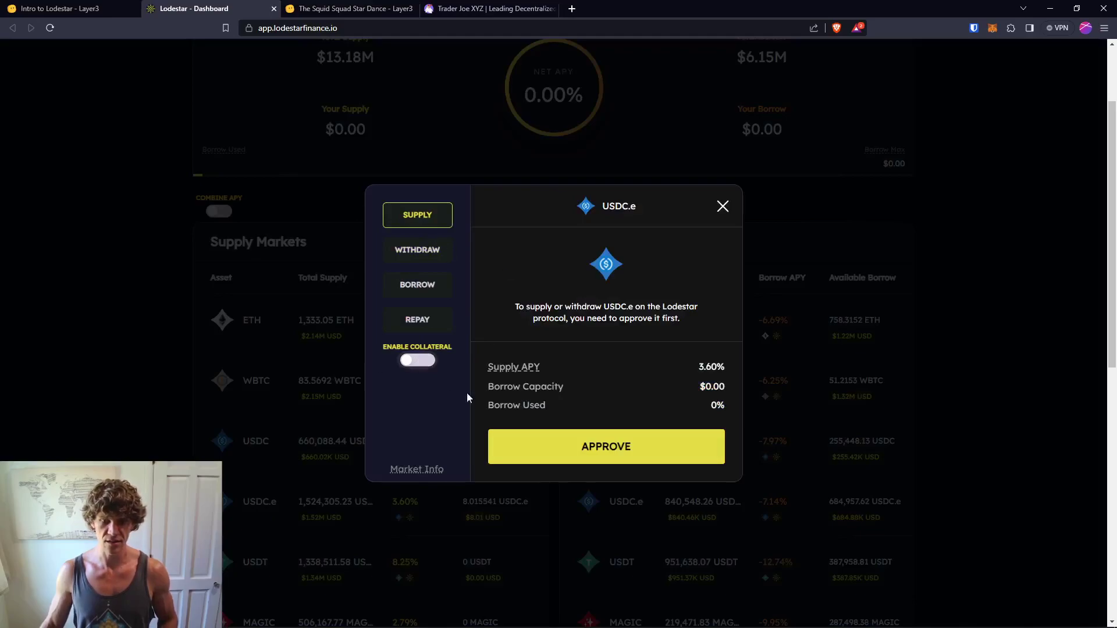
pyautogui.click(630, 454)
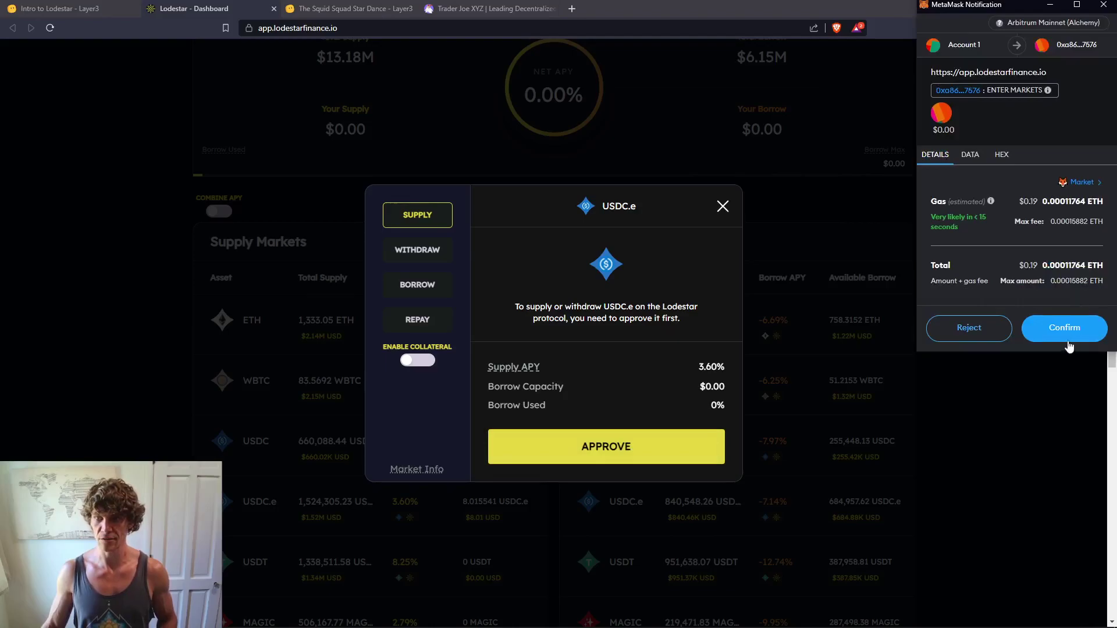
pyautogui.click(1067, 339)
# Step: Set the spending cap for the USDC.e approval to the maximum and approve it in MetaMask
pyautogui.click(625, 451)
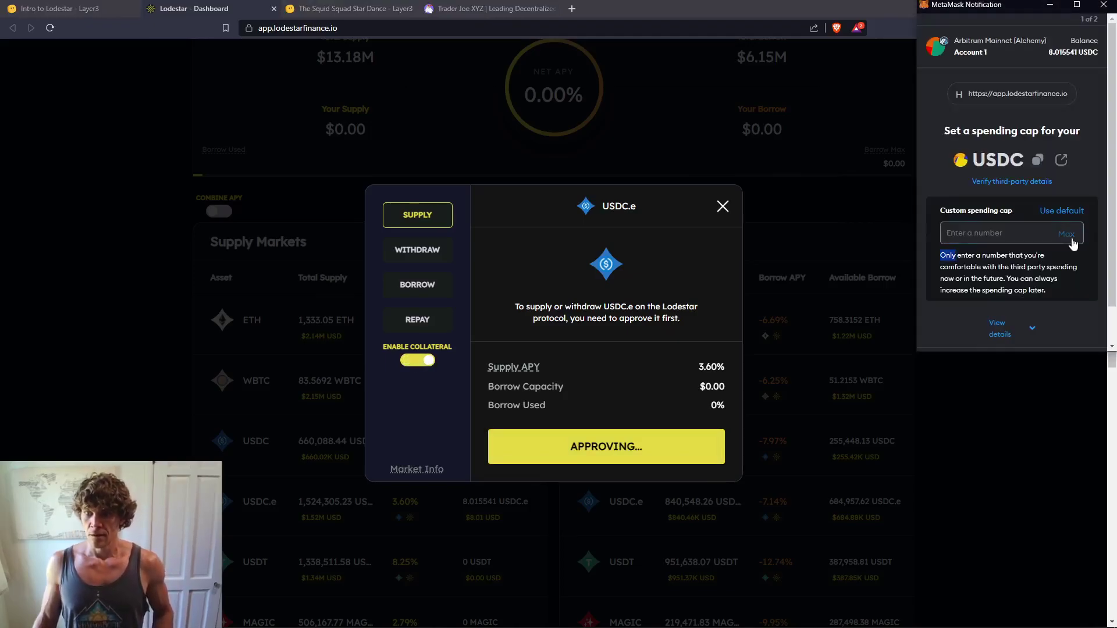
pyautogui.click(1073, 245)
pyautogui.click(1062, 325)
pyautogui.click(1056, 330)
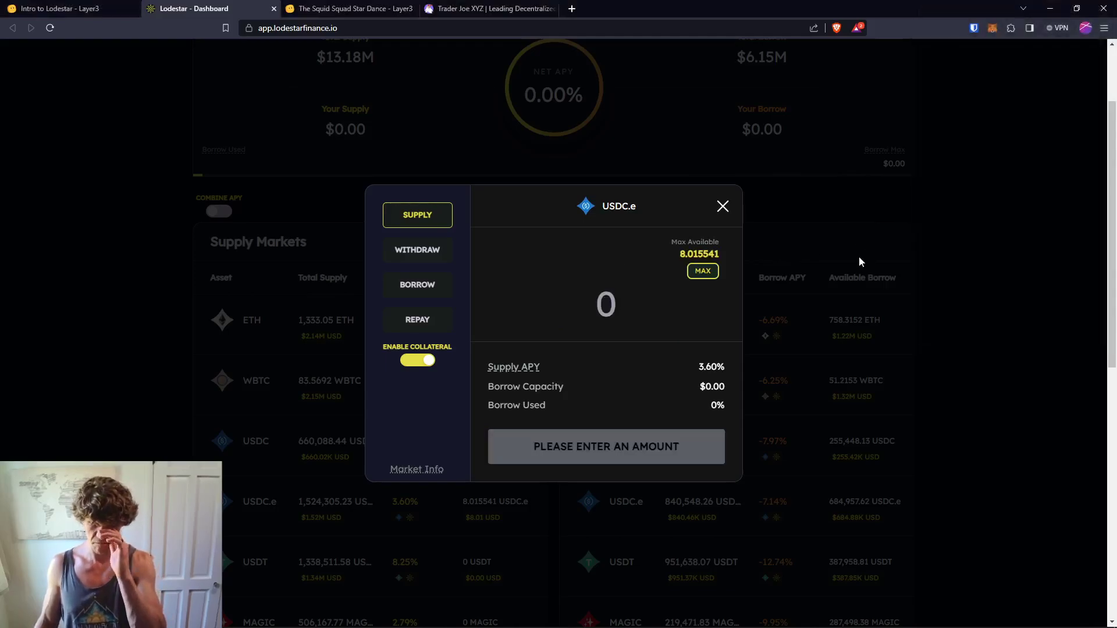
# Step: Supply the maximum available 8.015541 USDC.e to Lodestar and confirm the transaction in MetaMask
pyautogui.click(697, 284)
pyautogui.click(616, 448)
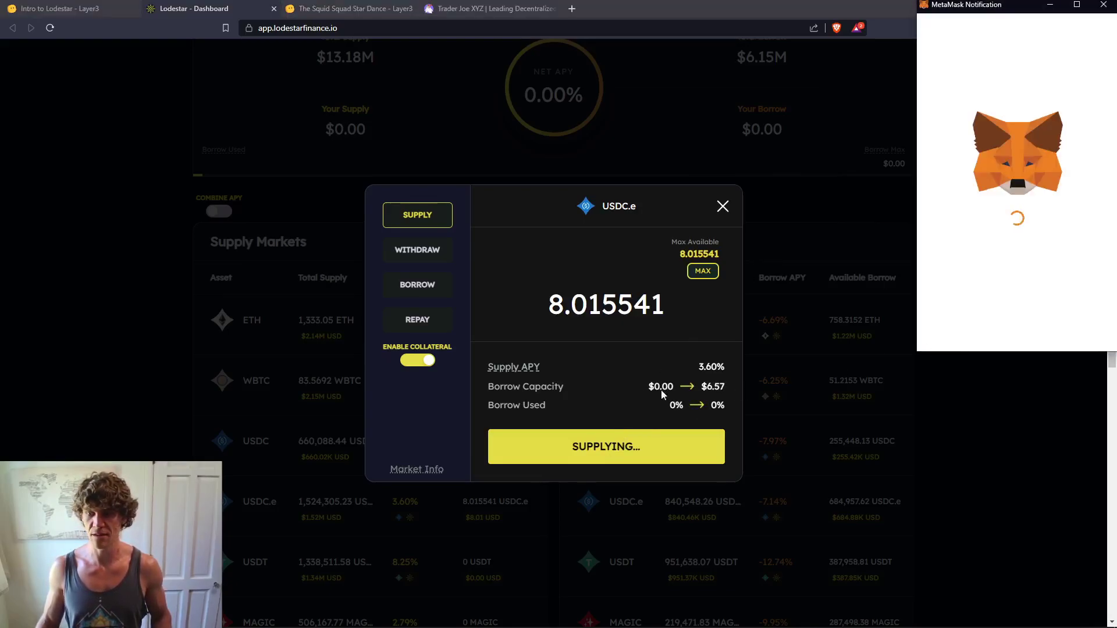
pyautogui.click(1063, 328)
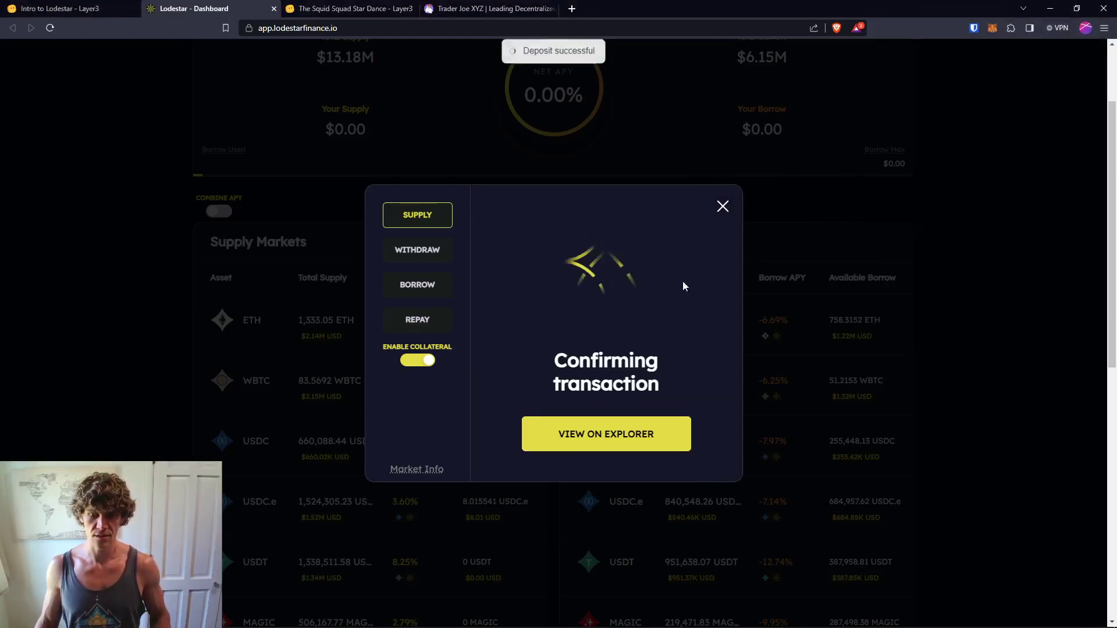
# Step: Borrow 3 USDC.e against the supplied collateral and confirm the transaction in MetaMask
pyautogui.click(415, 287)
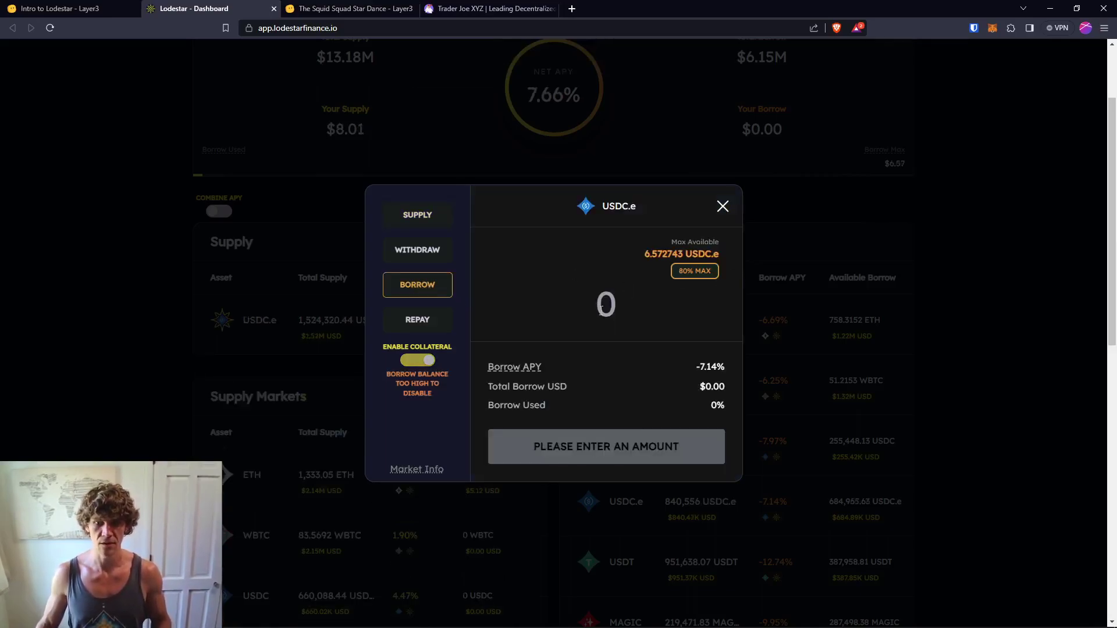
pyautogui.write('3')
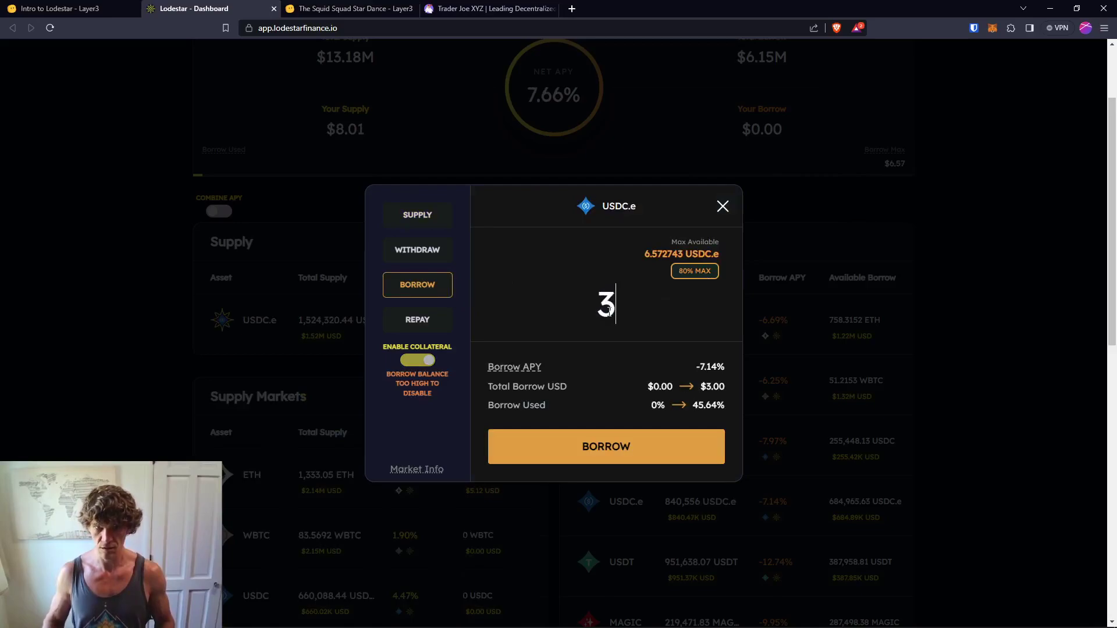
pyautogui.click(645, 450)
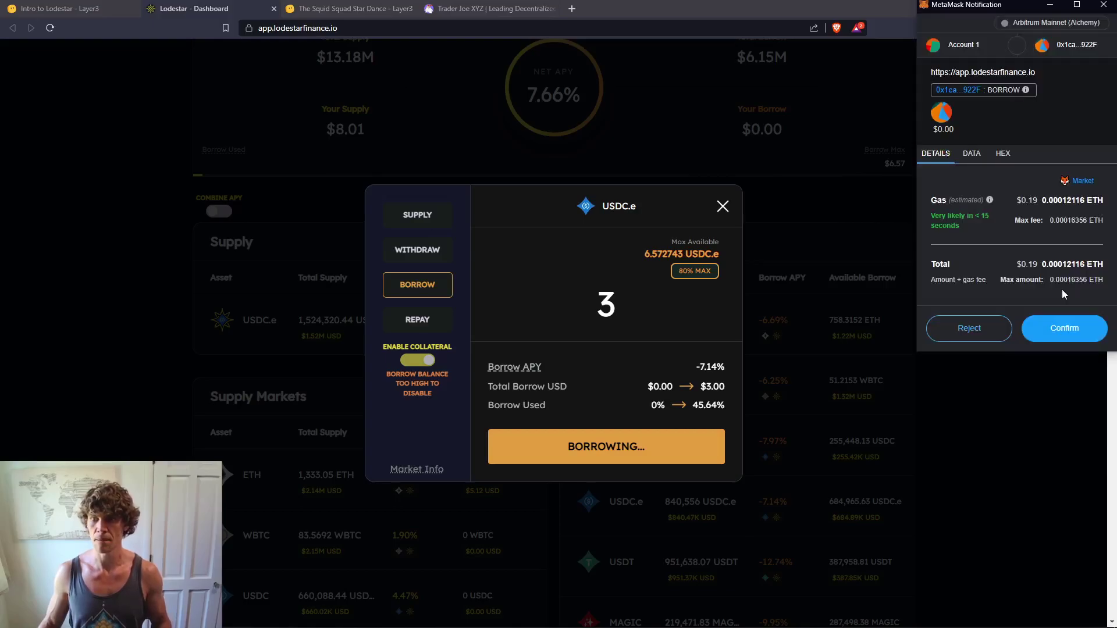
pyautogui.click(1058, 330)
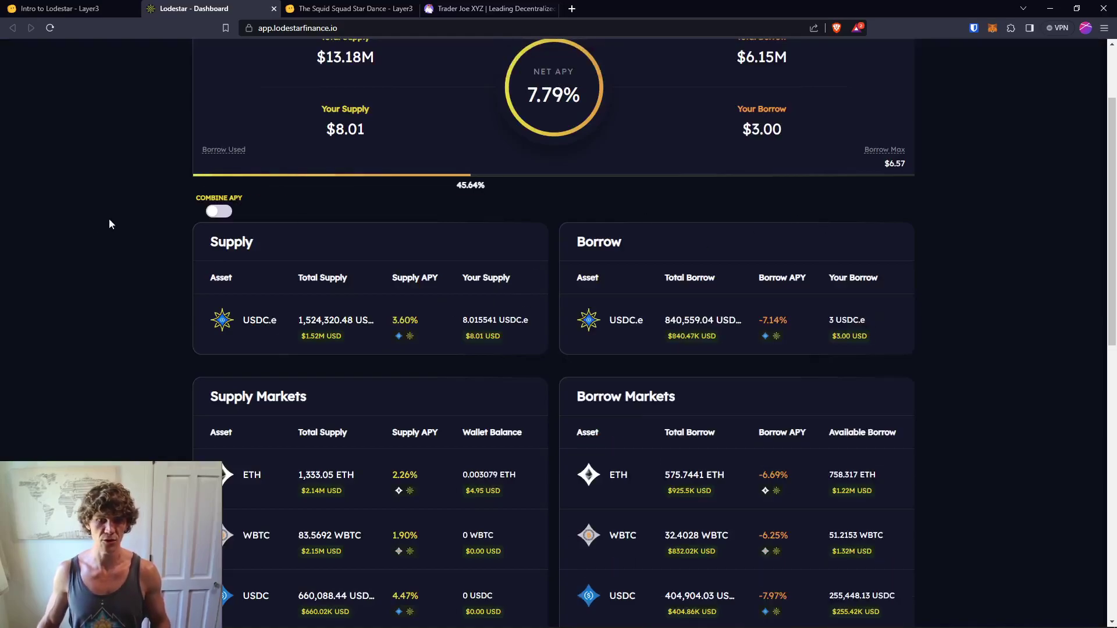
# Step: Return to the Layer3 quest and run the verification of the Supply USDC task, retrying it several times
pyautogui.click(77, 12)
pyautogui.click(774, 601)
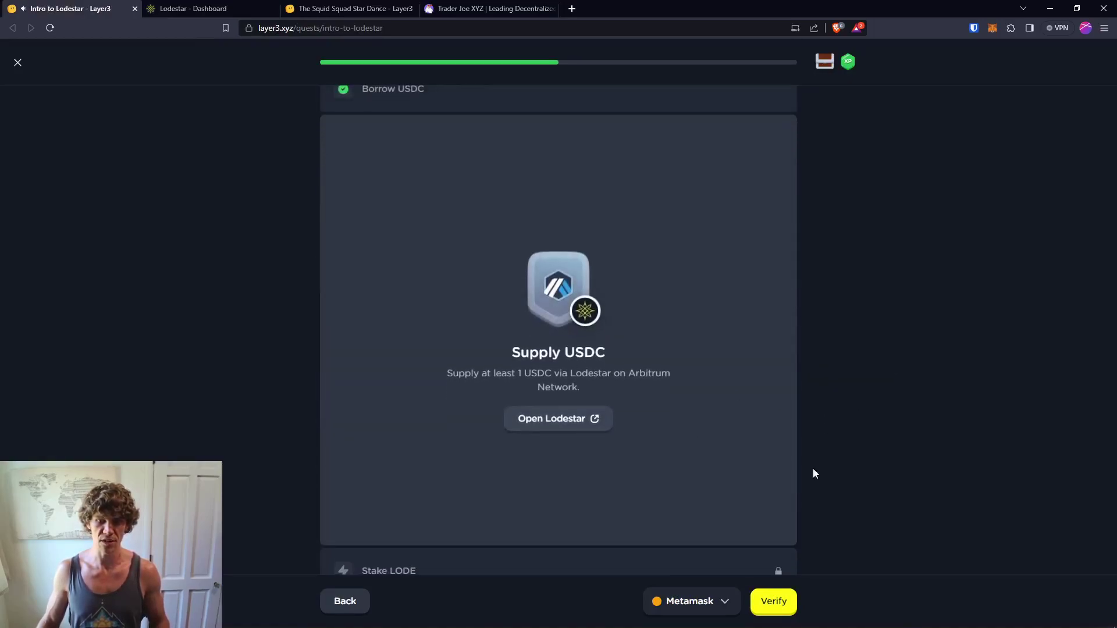
pyautogui.click(777, 601)
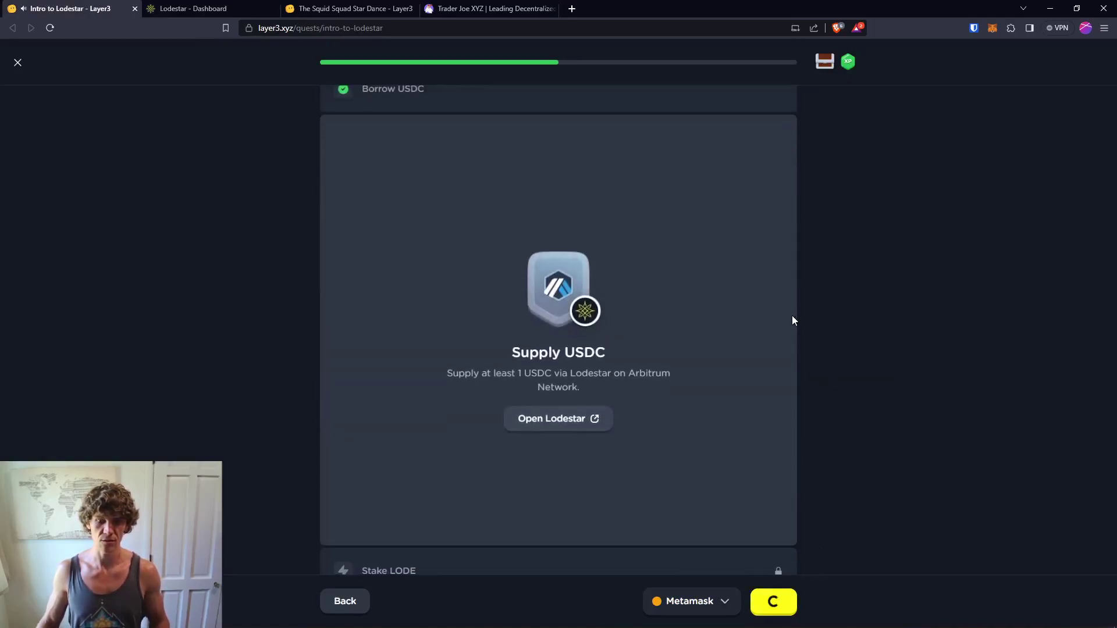
pyautogui.click(793, 599)
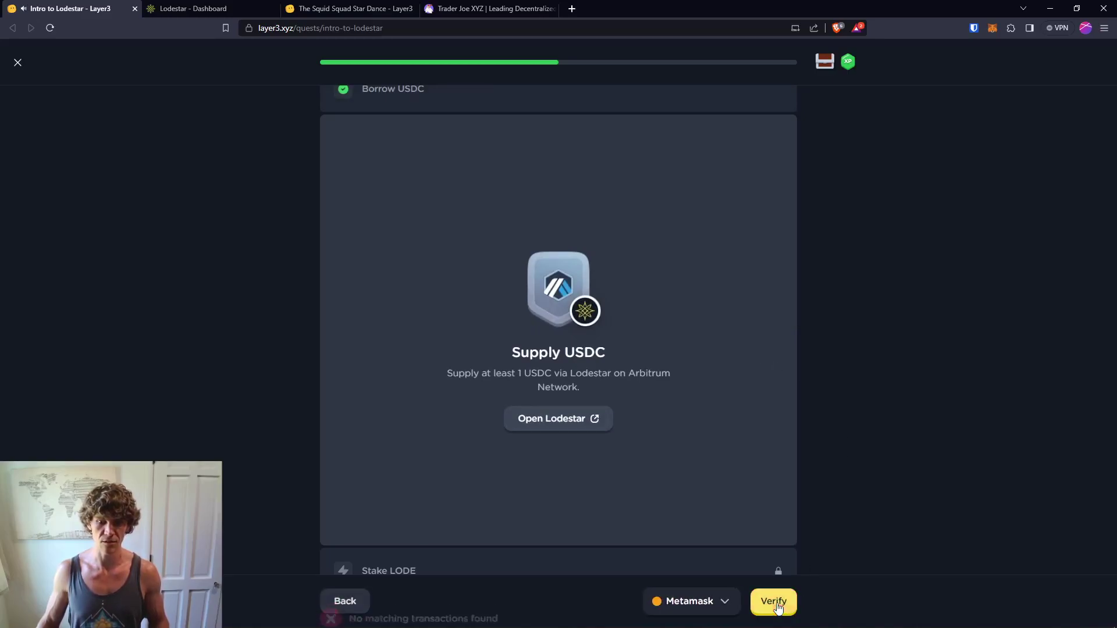
pyautogui.click(790, 605)
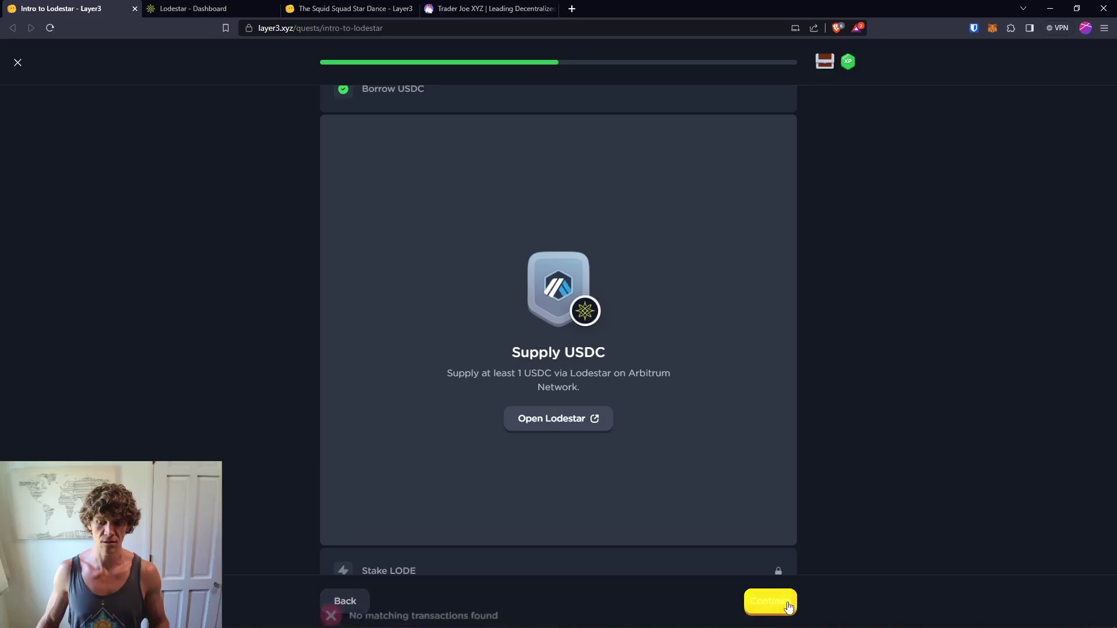
pyautogui.click(794, 605)
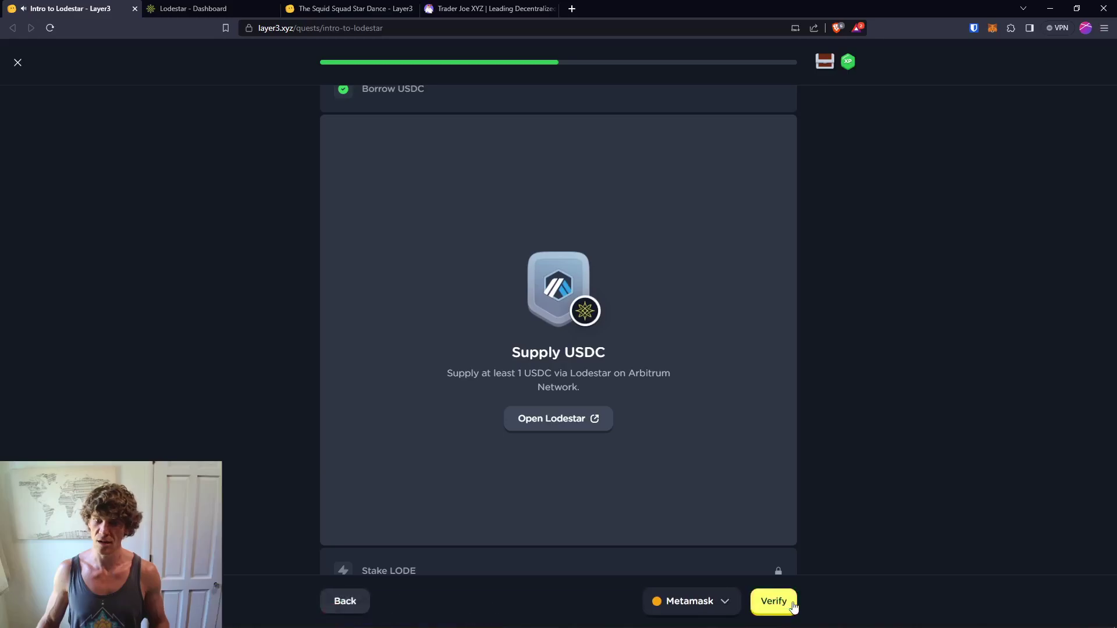
# Step: Open Lodestar from the Supply USDC task, check the USDC.e supply and borrow positions, and retry the task's verification on Layer3
pyautogui.click(579, 417)
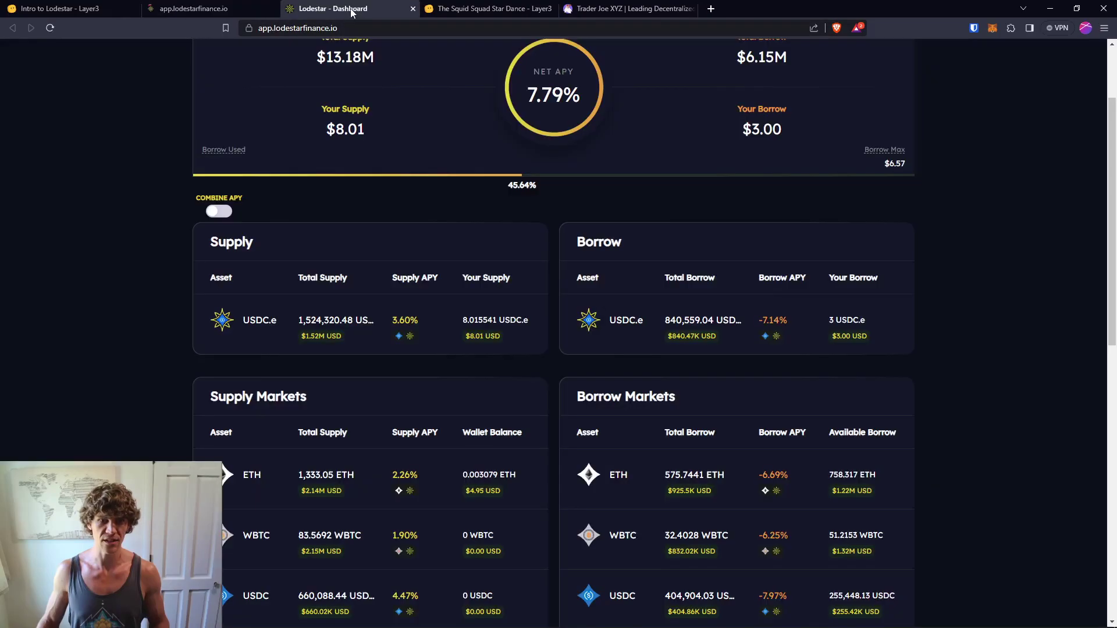
pyautogui.click(349, 9)
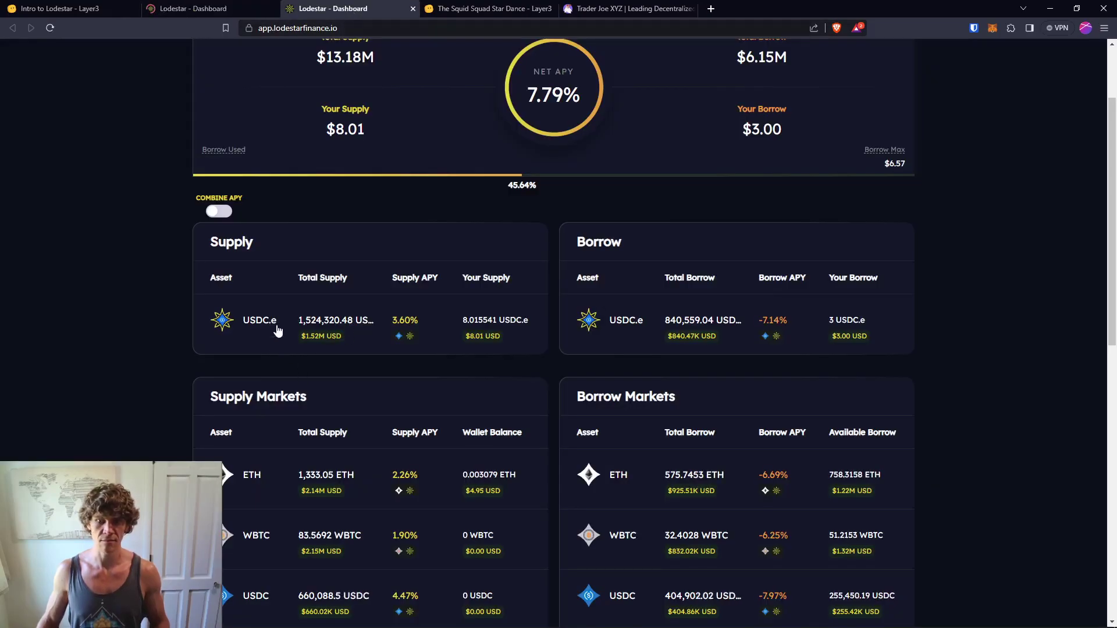
pyautogui.click(154, 13)
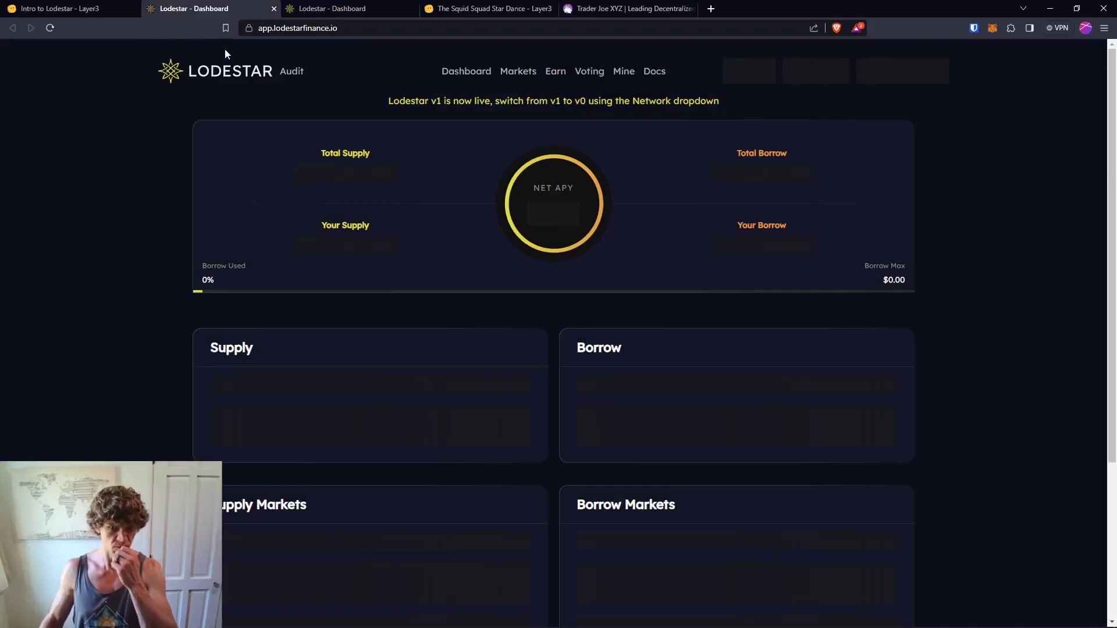
pyautogui.click(93, 5)
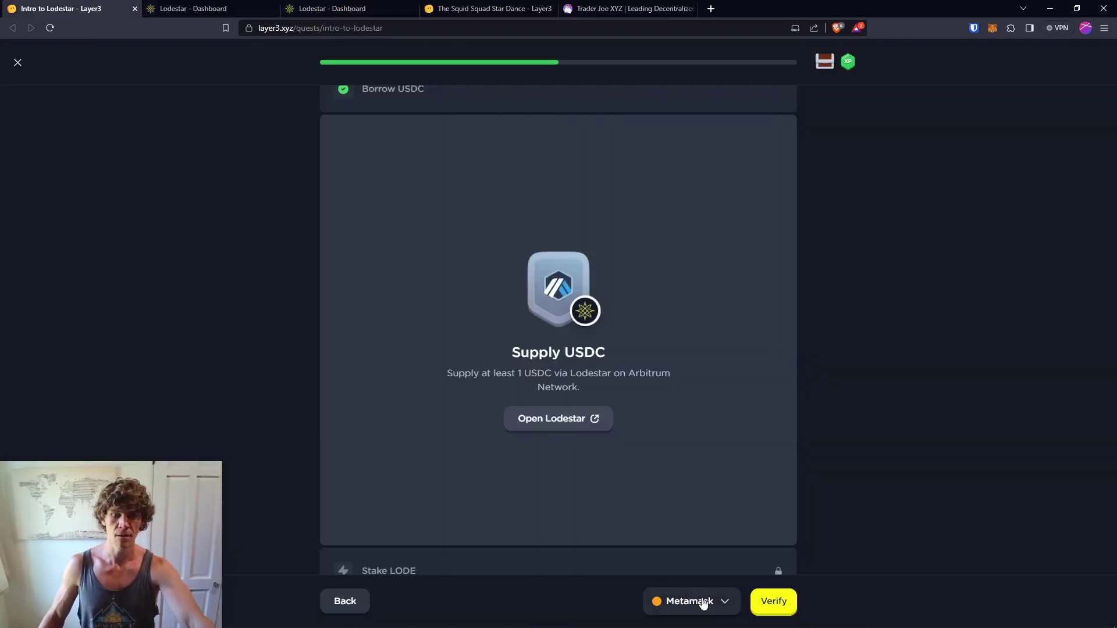
pyautogui.click(773, 602)
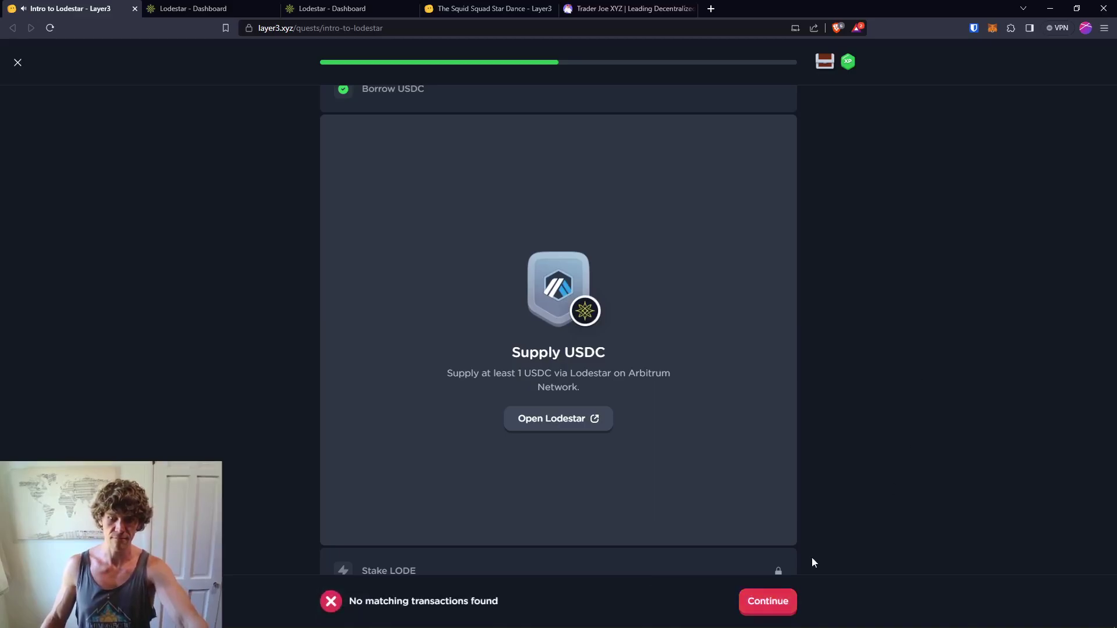
pyautogui.click(770, 603)
# Step: Compare the two open Lodestar dashboards and close the duplicate one
pyautogui.click(310, 9)
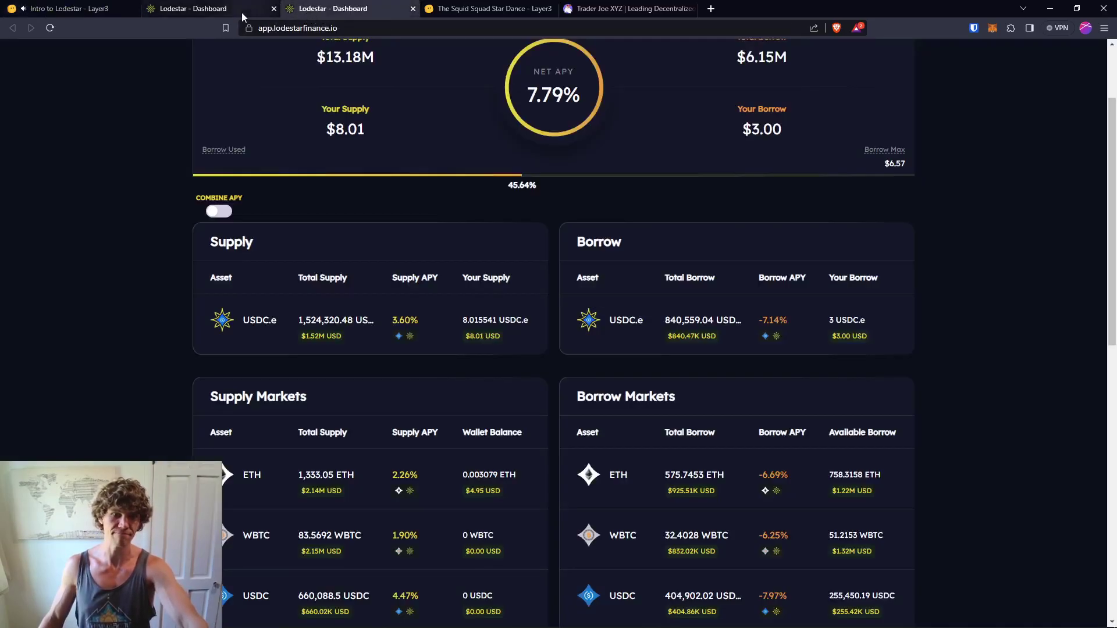
pyautogui.click(242, 10)
pyautogui.click(330, 11)
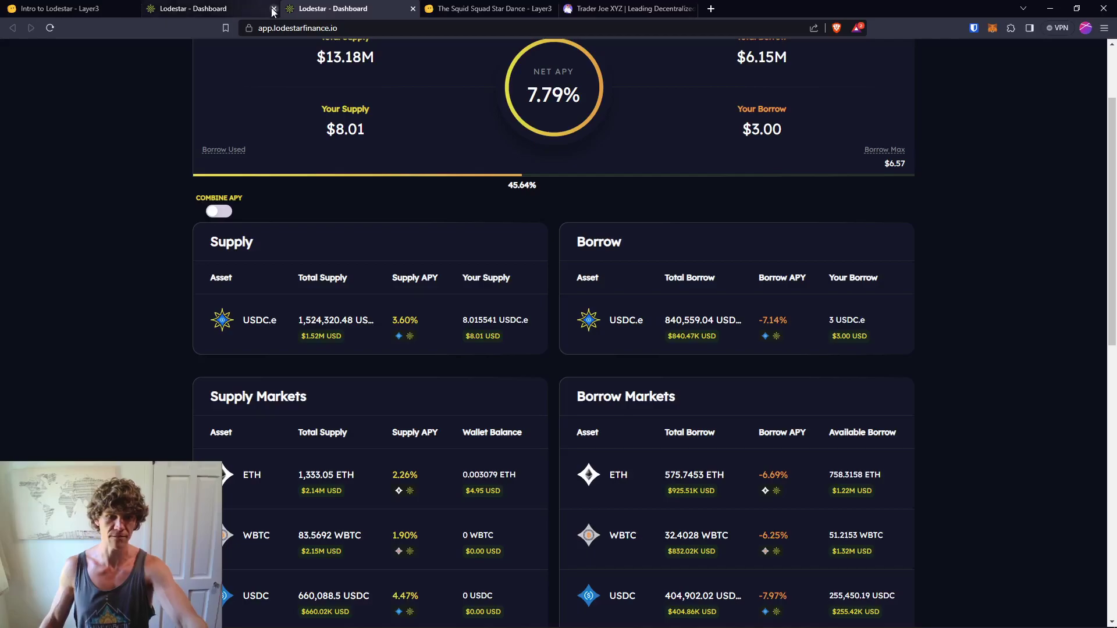
pyautogui.click(272, 9)
# Step: Approve USDC.e for repaying the Lodestar loan, setting the maximum spending cap of 3 USDC in MetaMask
pyautogui.click(735, 323)
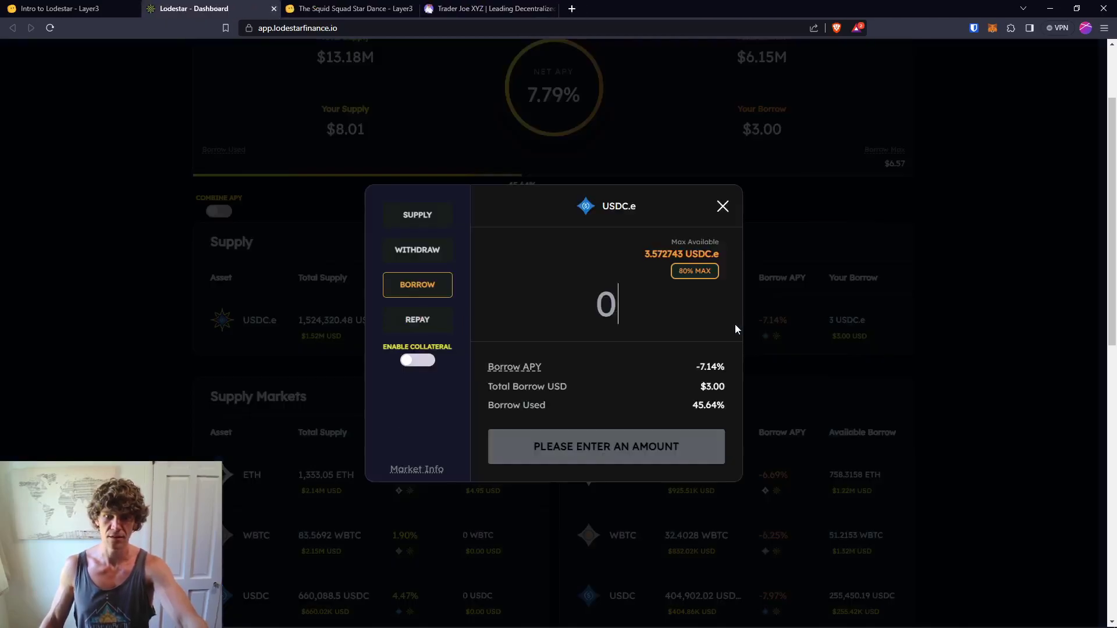
pyautogui.click(419, 321)
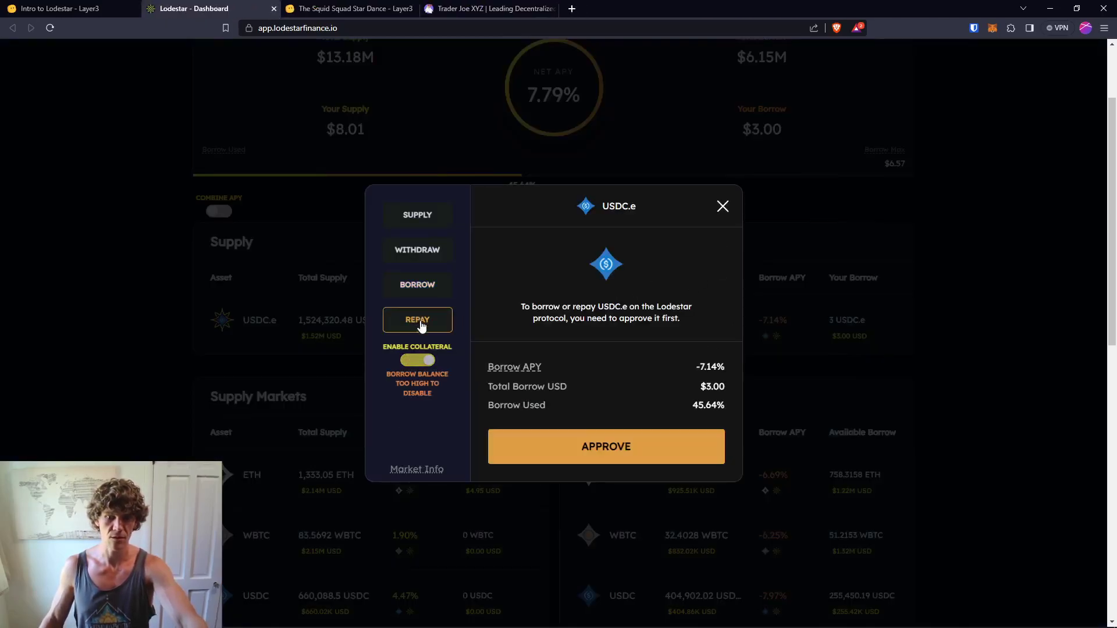
pyautogui.click(635, 460)
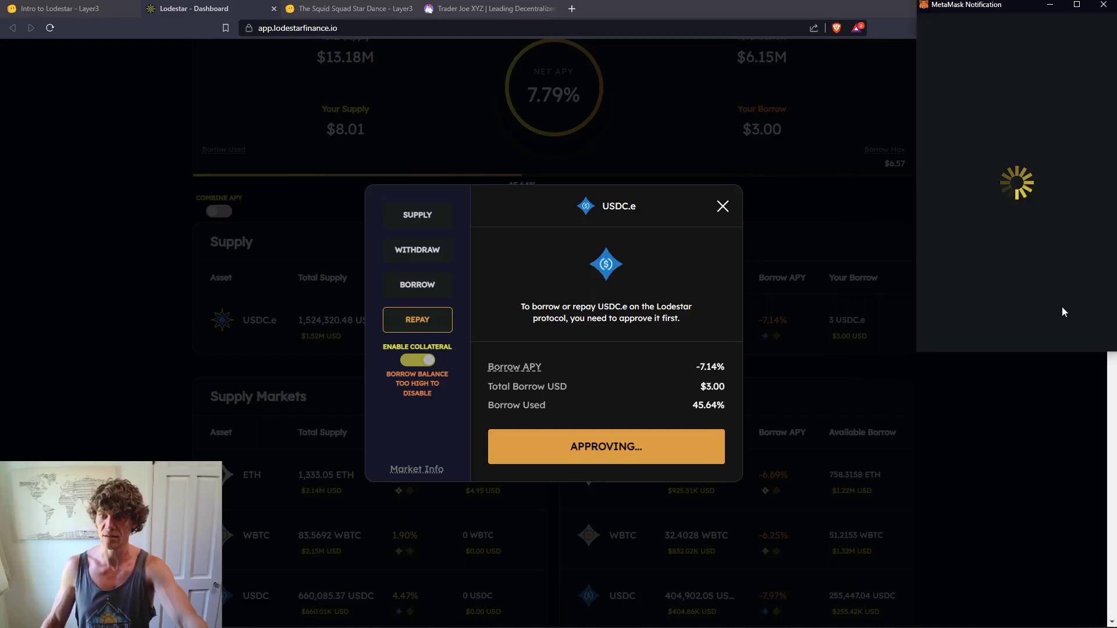
pyautogui.click(1069, 235)
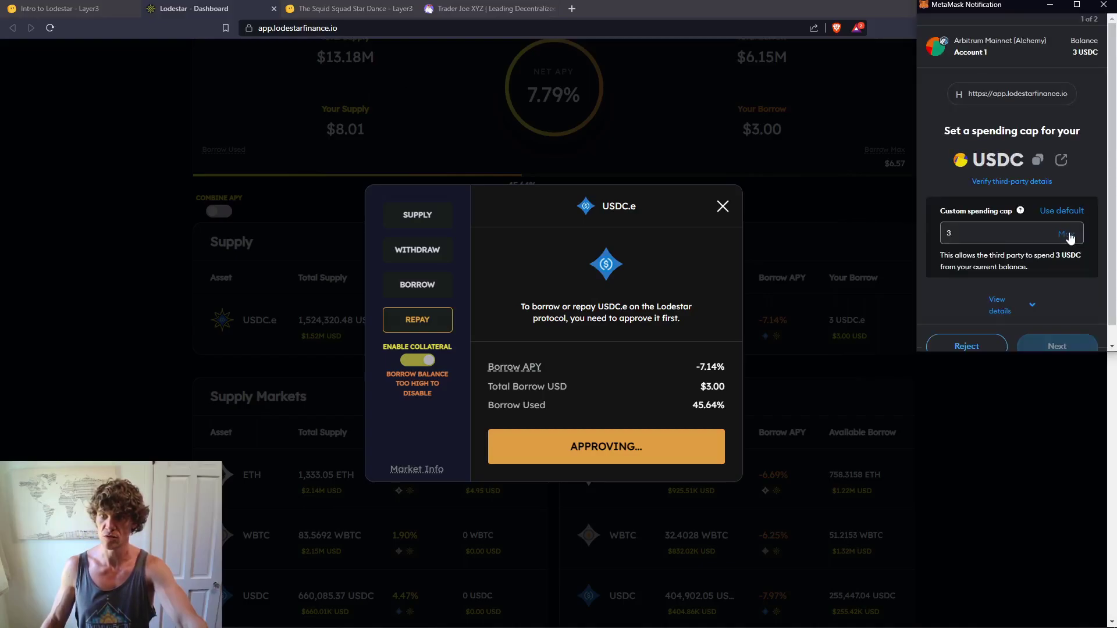
pyautogui.click(1059, 324)
pyautogui.click(1062, 326)
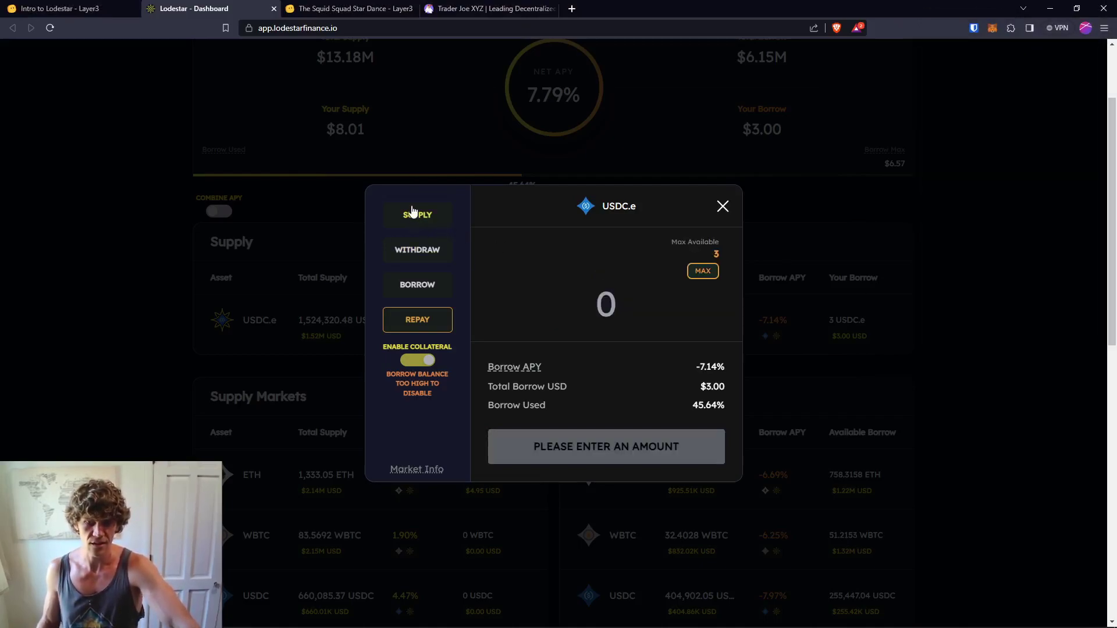
# Step: Repay the maximum 3 USDC.e of the Lodestar loan and confirm the transaction in MetaMask
pyautogui.click(416, 291)
pyautogui.click(423, 320)
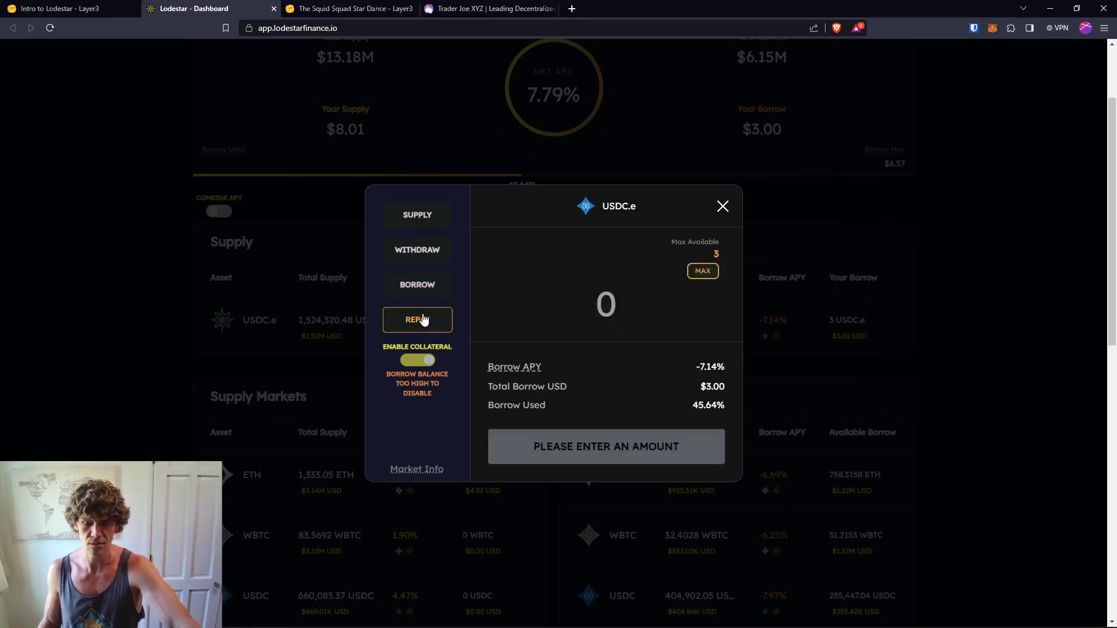
pyautogui.click(703, 272)
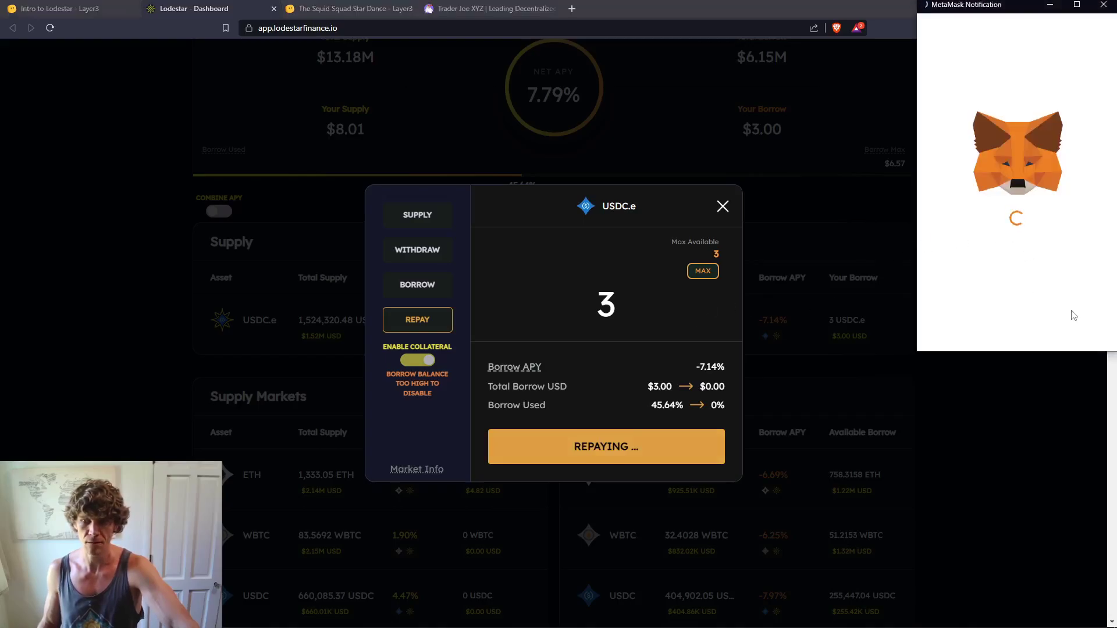
pyautogui.click(1058, 337)
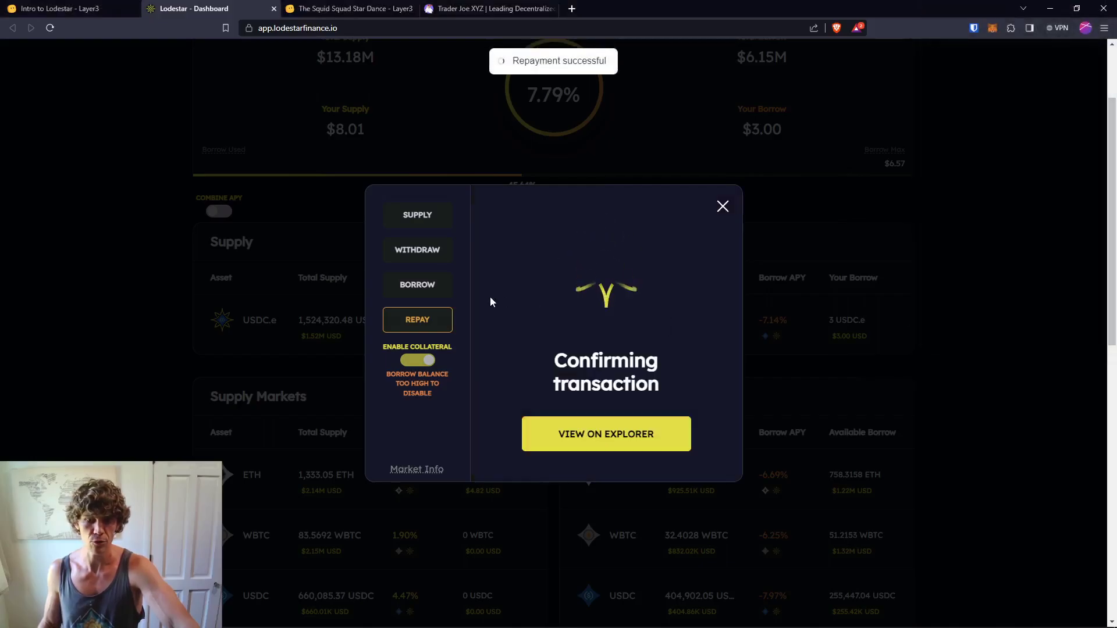
# Step: Go back to the Layer3 quest and rerun the Supply USDC verification following the loan repayment
pyautogui.click(111, 8)
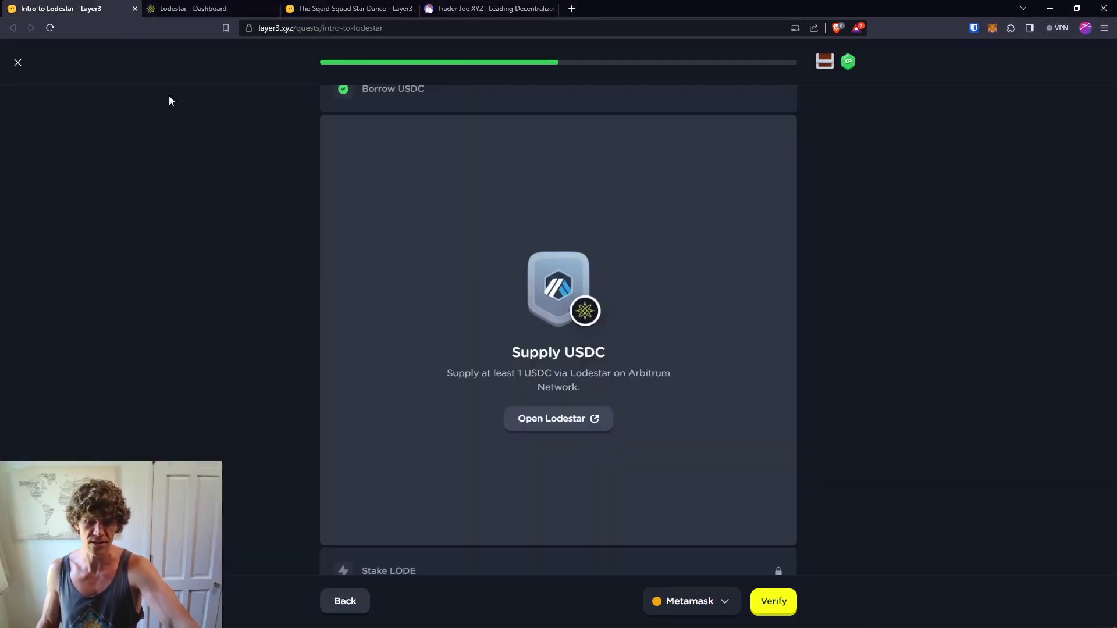
pyautogui.click(759, 601)
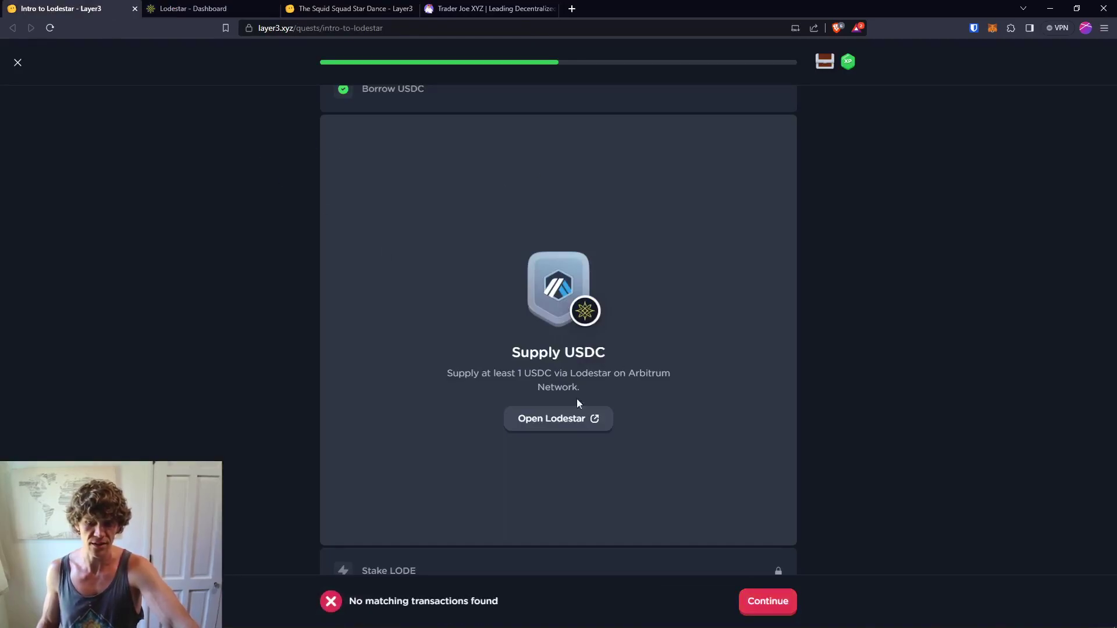
# Step: Approve USDC.e for supplying on Lodestar with a spending cap of 0 USDC in MetaMask, and close the market dialog
pyautogui.click(226, 10)
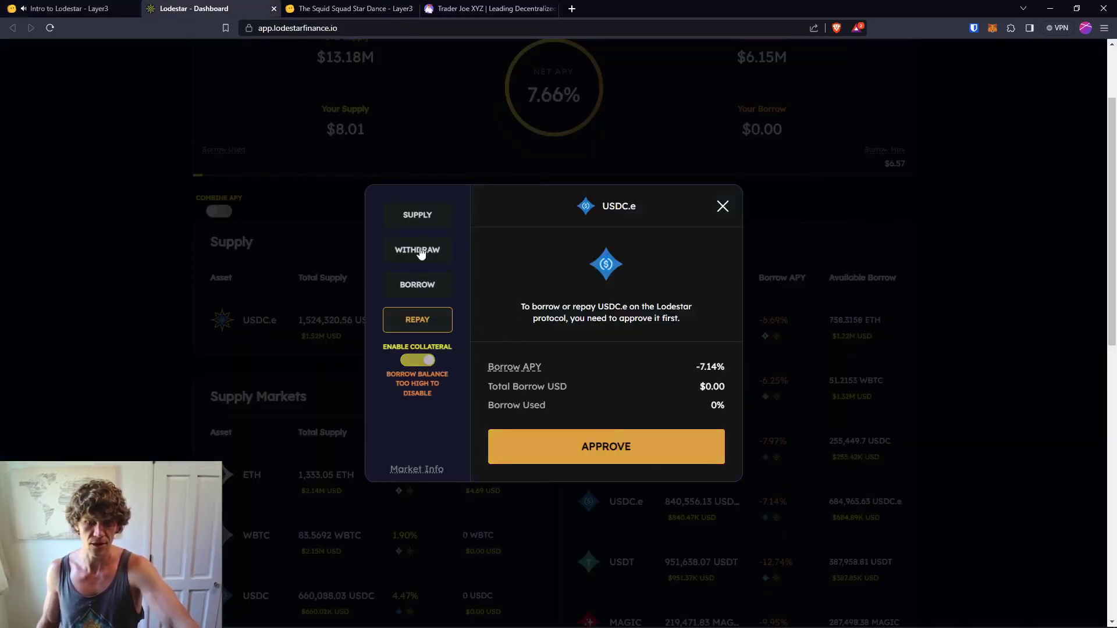
pyautogui.click(415, 221)
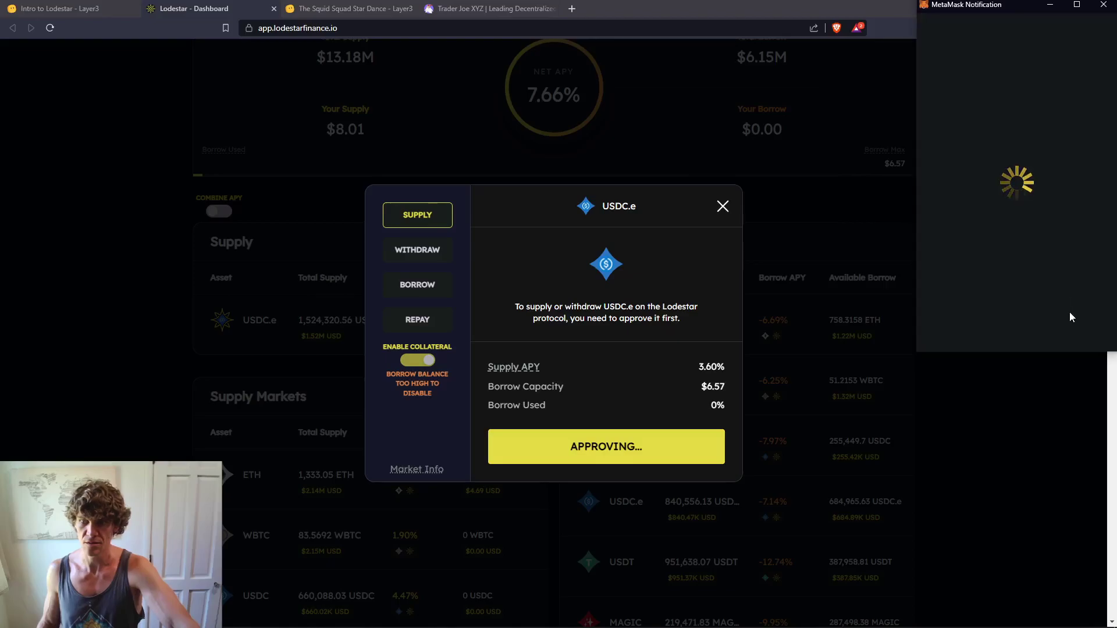
pyautogui.write('0')
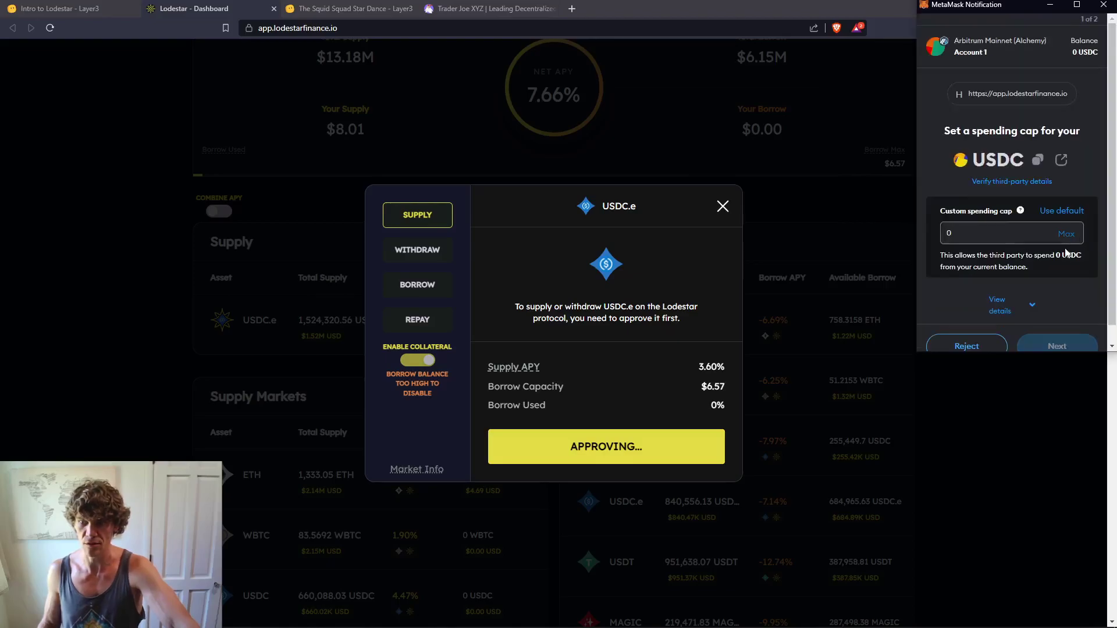
pyautogui.click(1069, 329)
pyautogui.scroll(-1, 1070, 329)
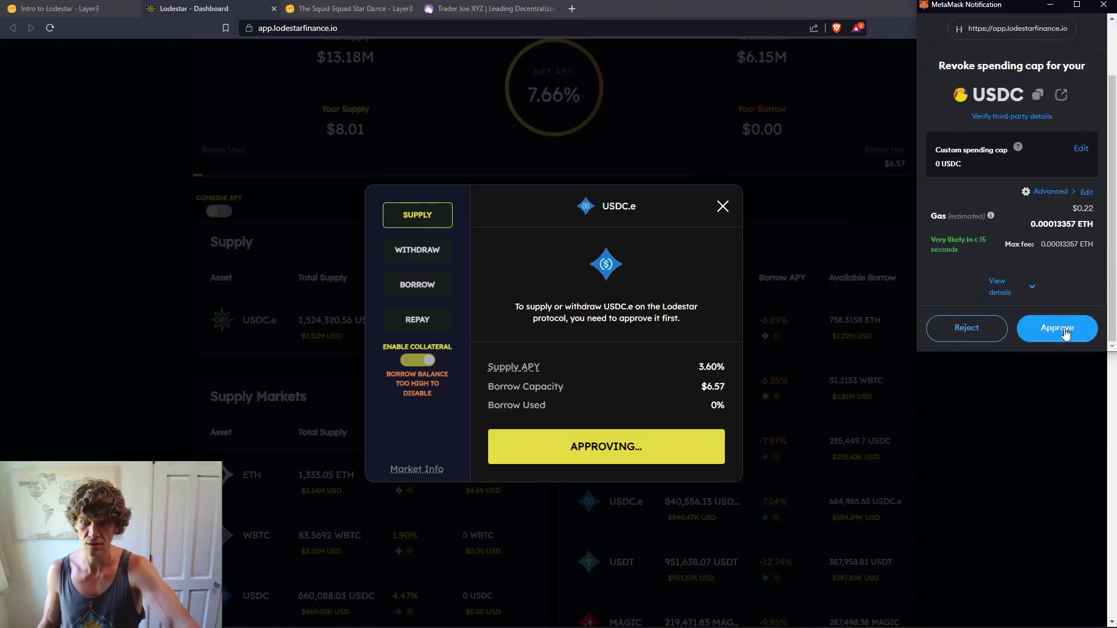
pyautogui.click(1064, 330)
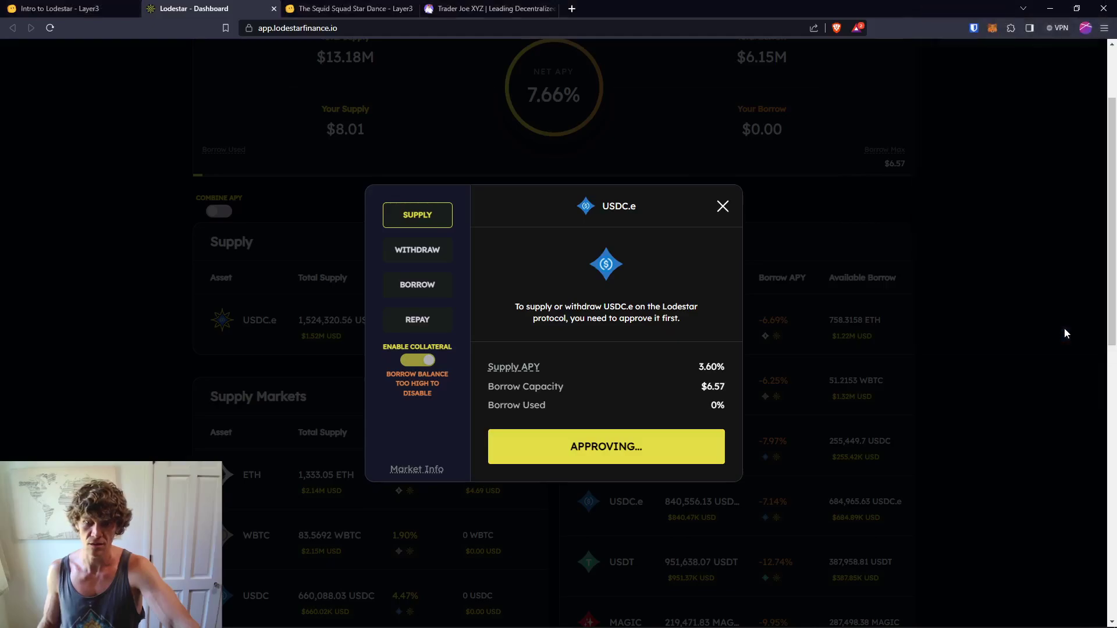
pyautogui.click(722, 208)
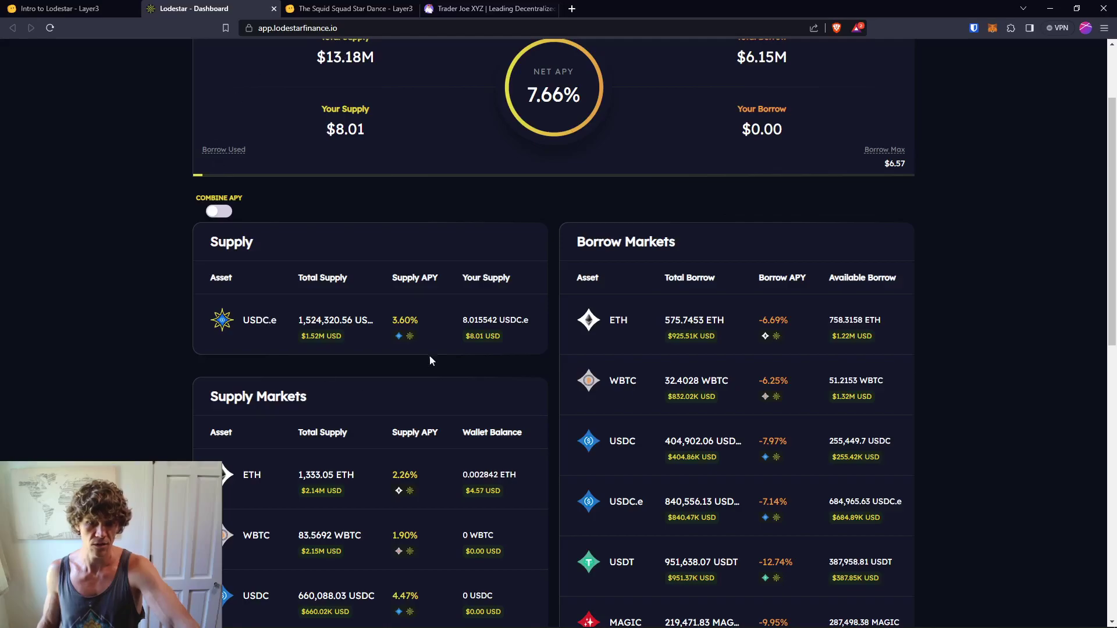
# Step: Withdraw the full supplied 8.015541646787828 USDC.e from Lodestar and confirm the transaction in MetaMask
pyautogui.click(398, 322)
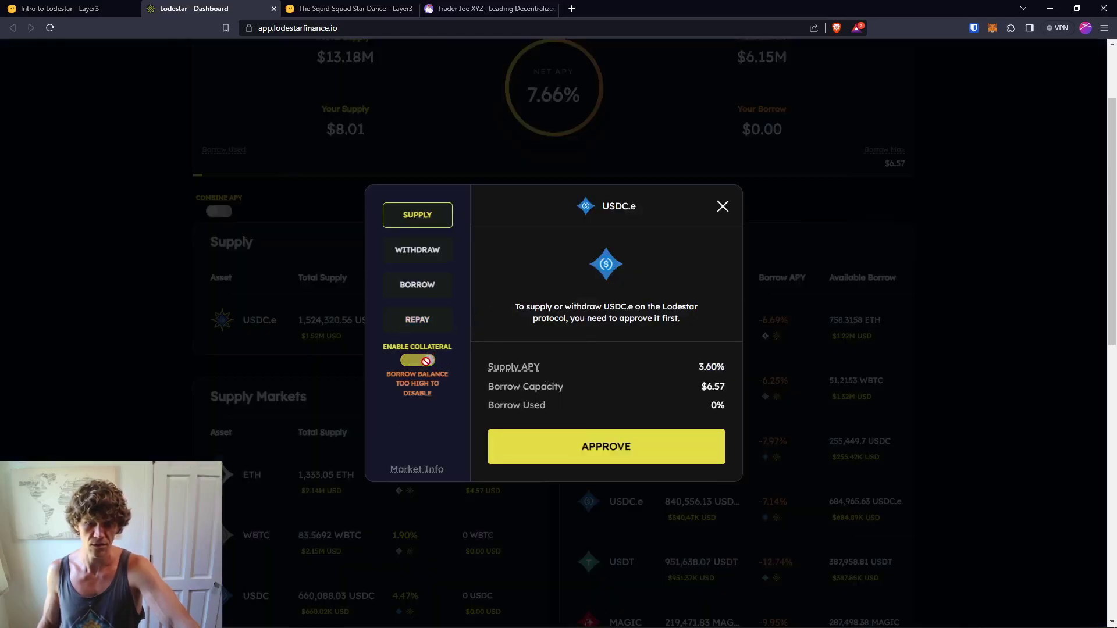
pyautogui.click(420, 250)
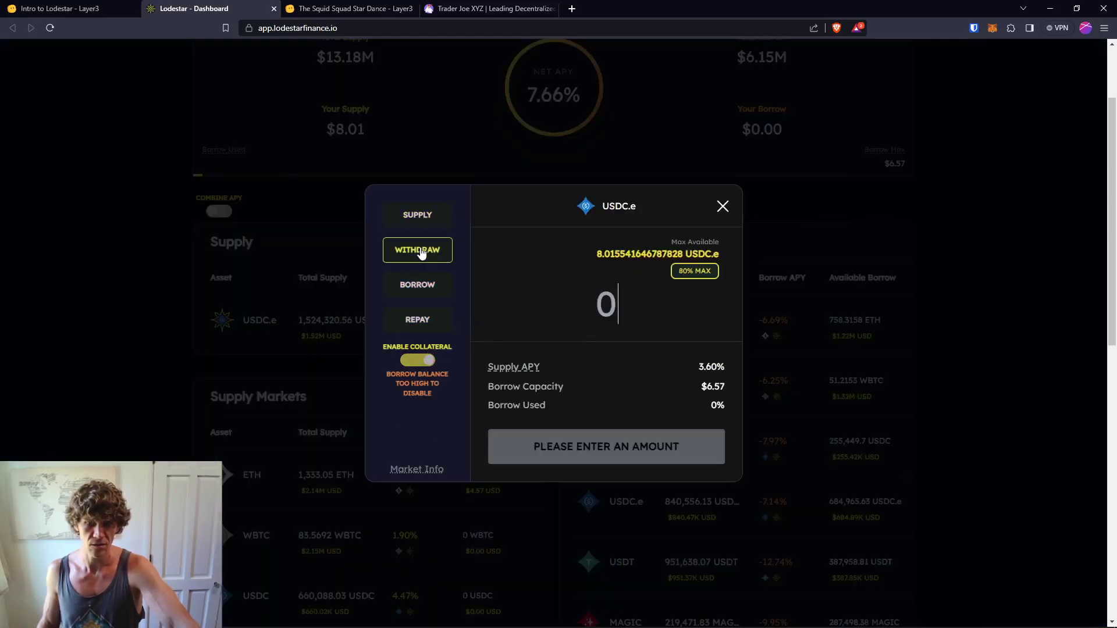
pyautogui.click(695, 272)
pyautogui.click(627, 457)
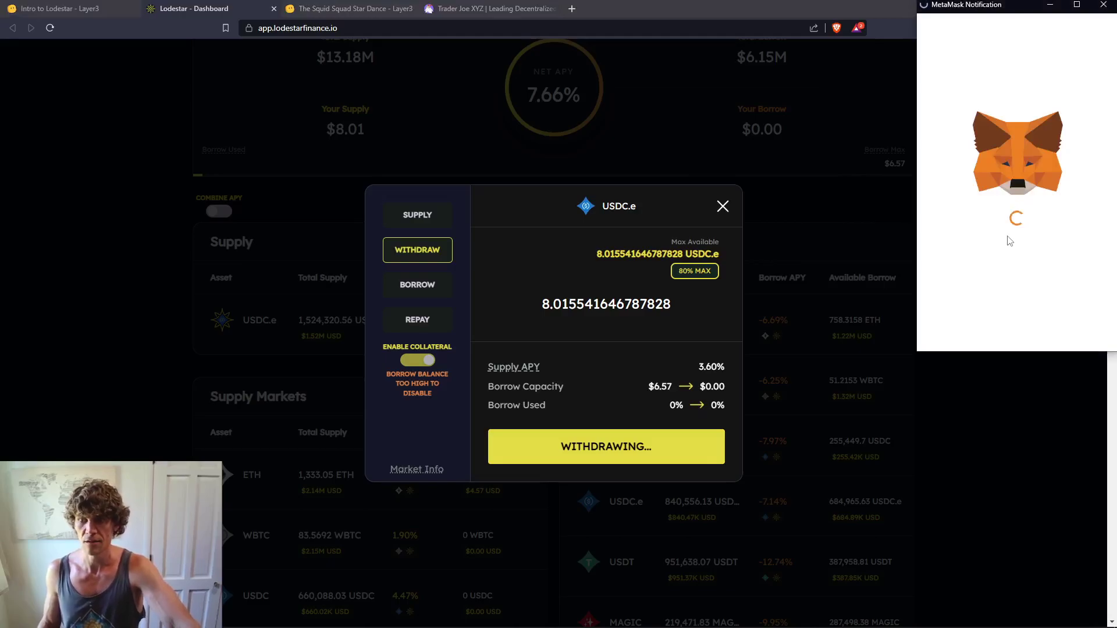
pyautogui.click(1063, 329)
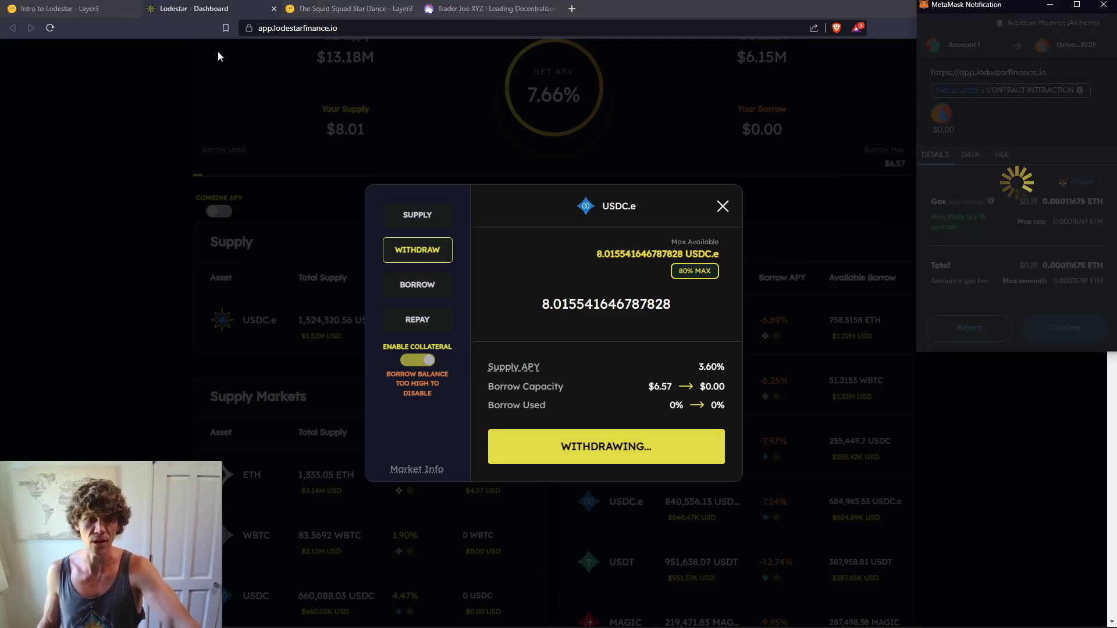
# Step: Dismiss the previous check on Layer3, verify the Supply USDC task once more, and return to the Lodestar dashboard
pyautogui.click(80, 10)
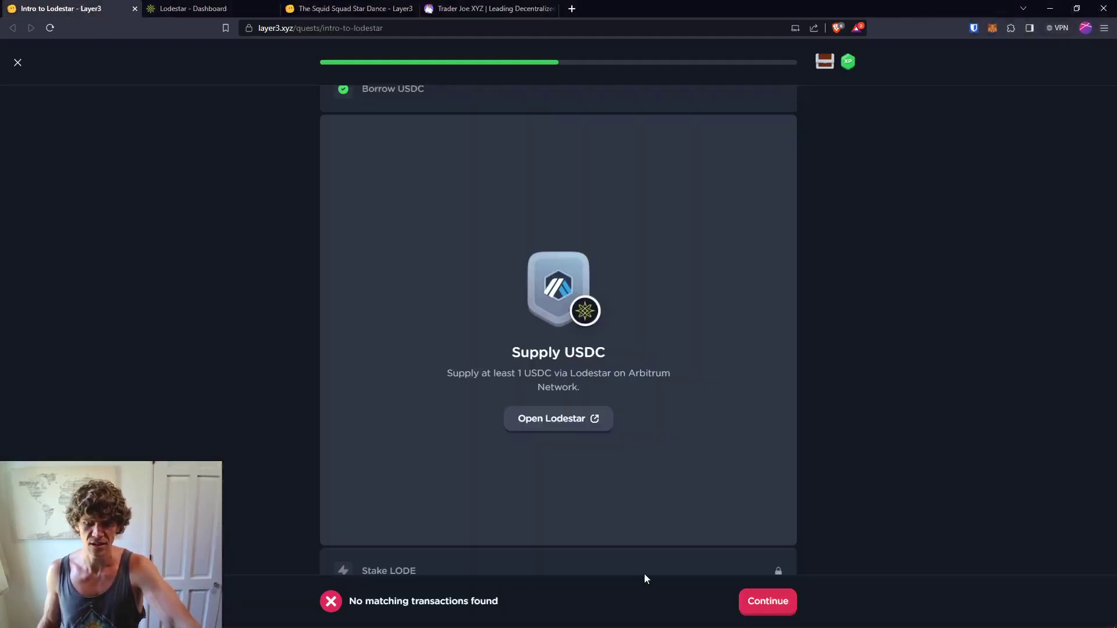
pyautogui.click(789, 613)
pyautogui.click(787, 611)
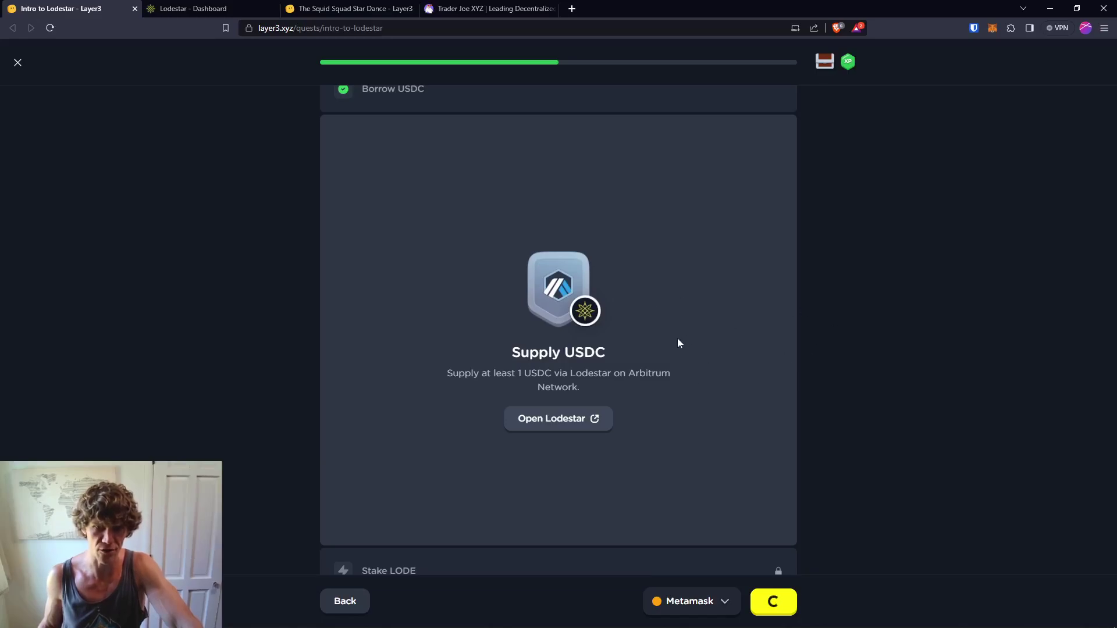
pyautogui.click(190, 13)
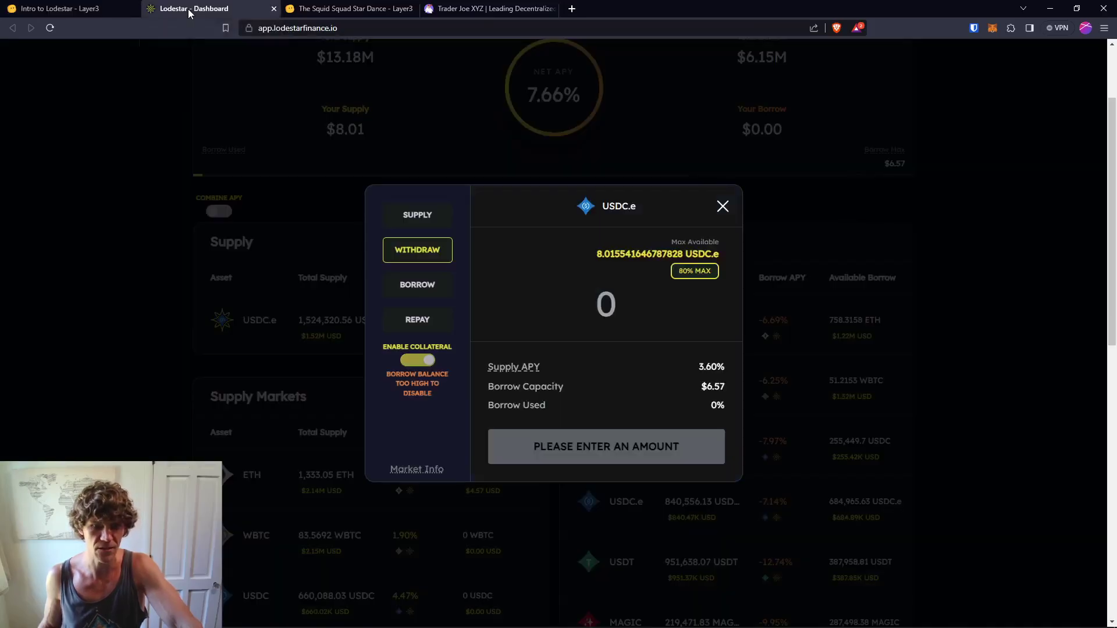
# Step: Reload the Intro to Lodestar quest on Layer3, resume it at the Supply USDC task, rerun the verification and dismiss its result
pyautogui.click(51, 10)
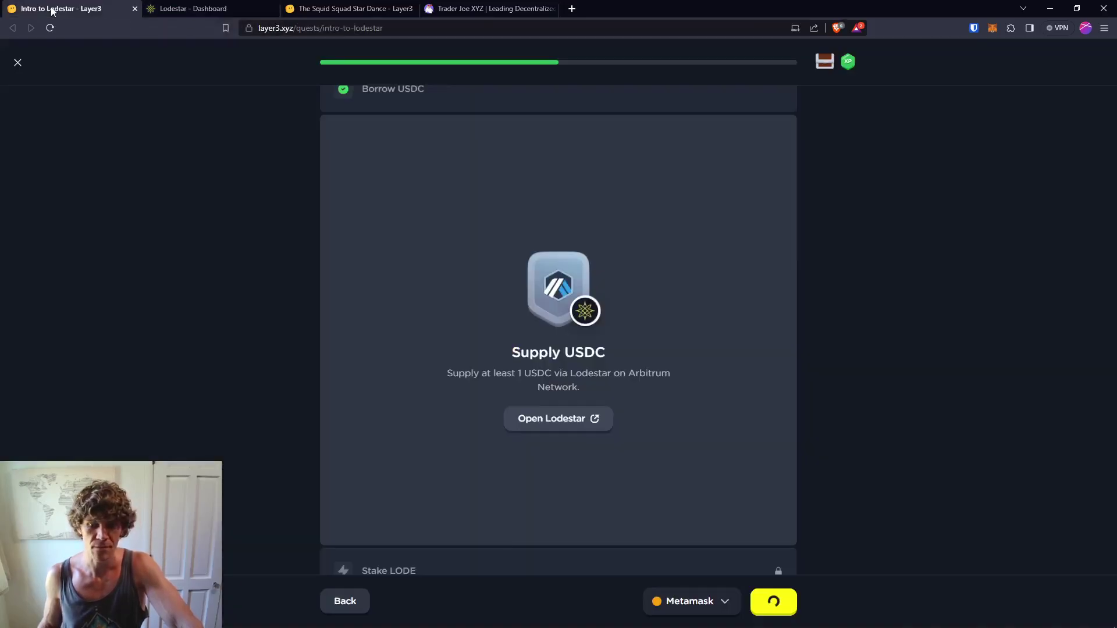
pyautogui.click(49, 28)
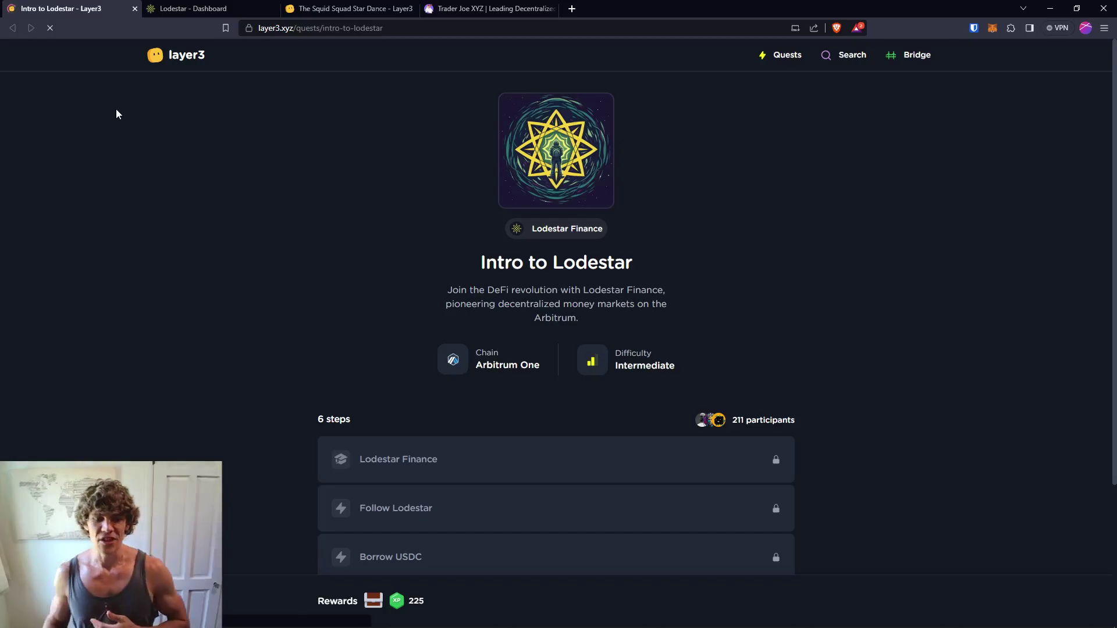
pyautogui.scroll(-3, 236, 287)
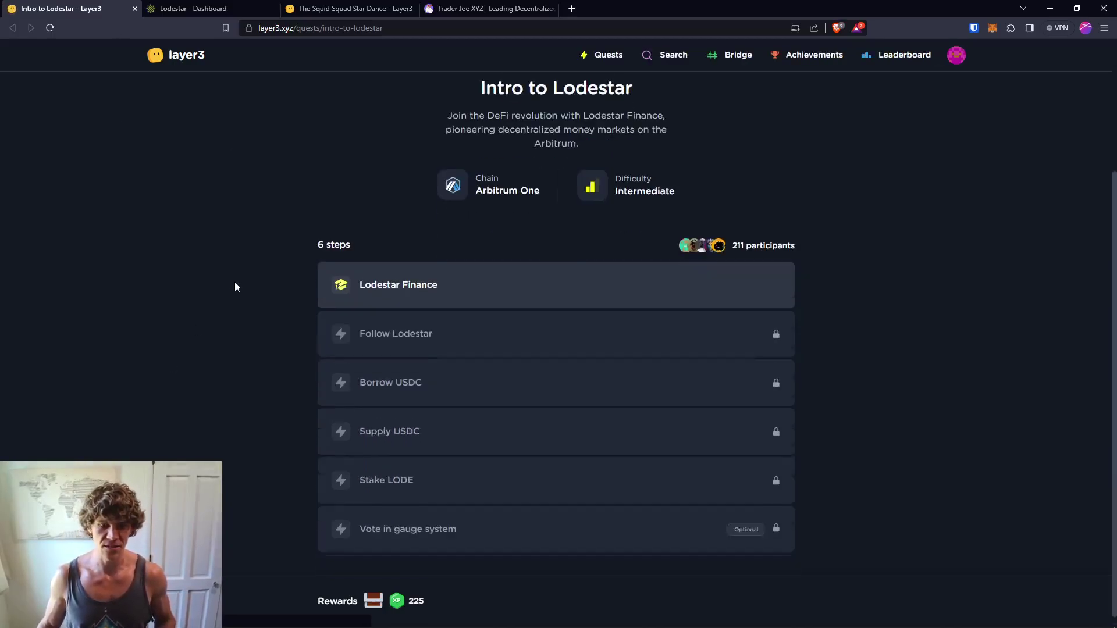
pyautogui.click(779, 601)
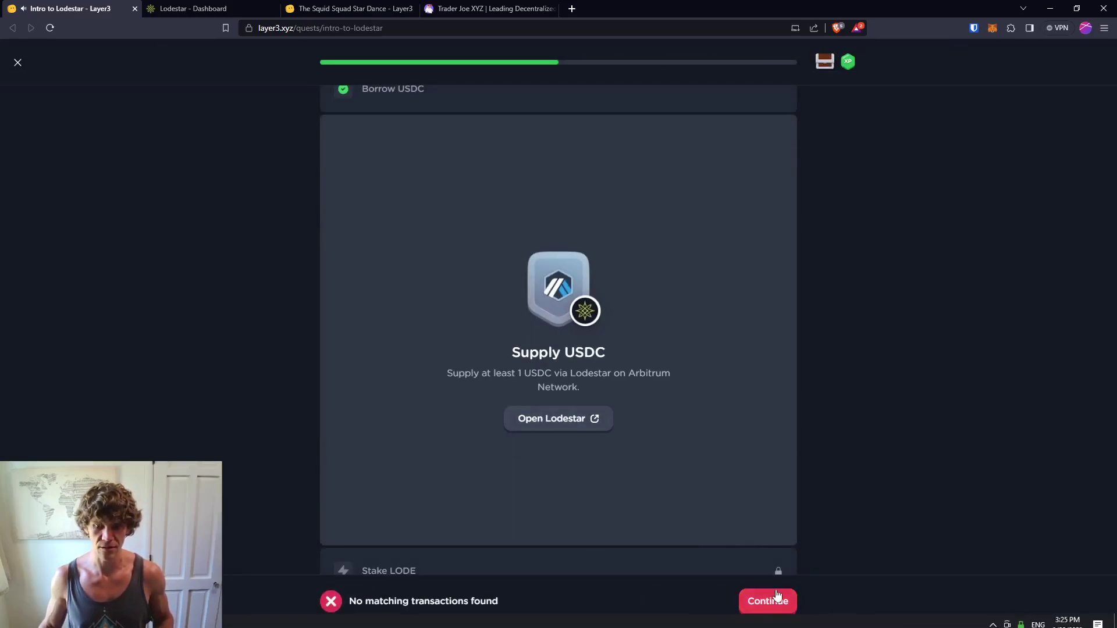
pyautogui.click(770, 603)
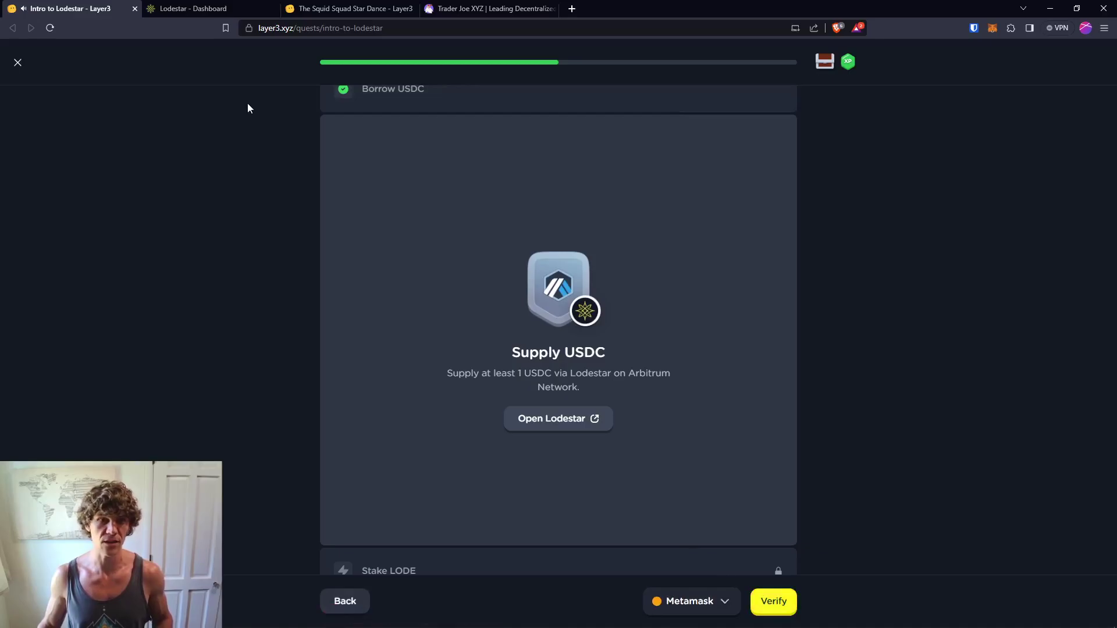
# Step: Switch to Lodestar and approve USDC.e for supplying with the maximum spending cap of 8.015542 USDC in MetaMask
pyautogui.click(256, 9)
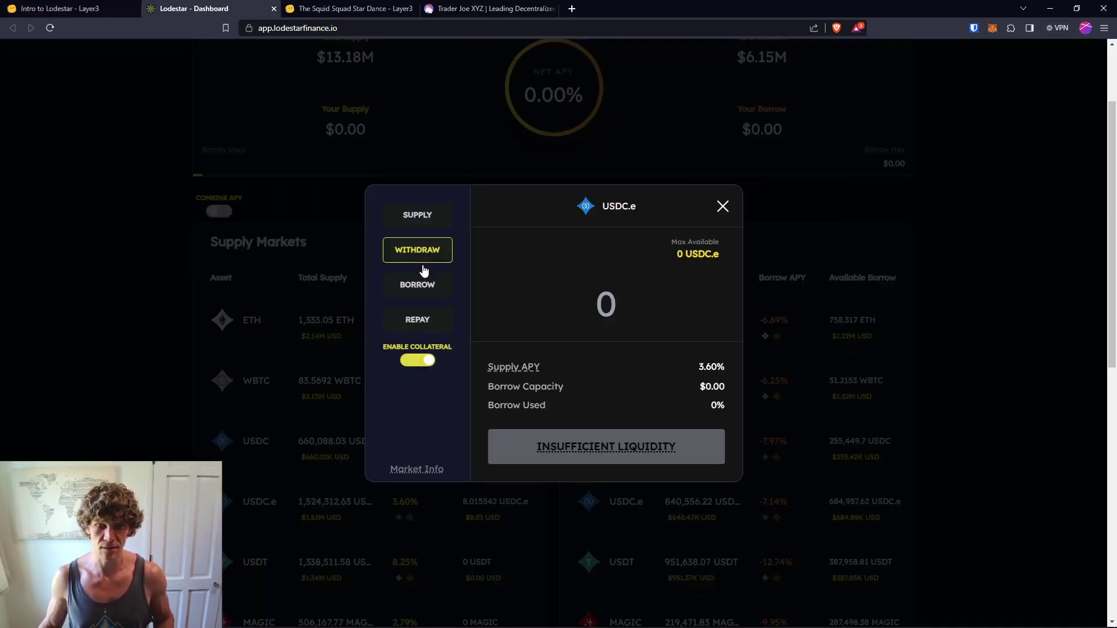
pyautogui.click(418, 216)
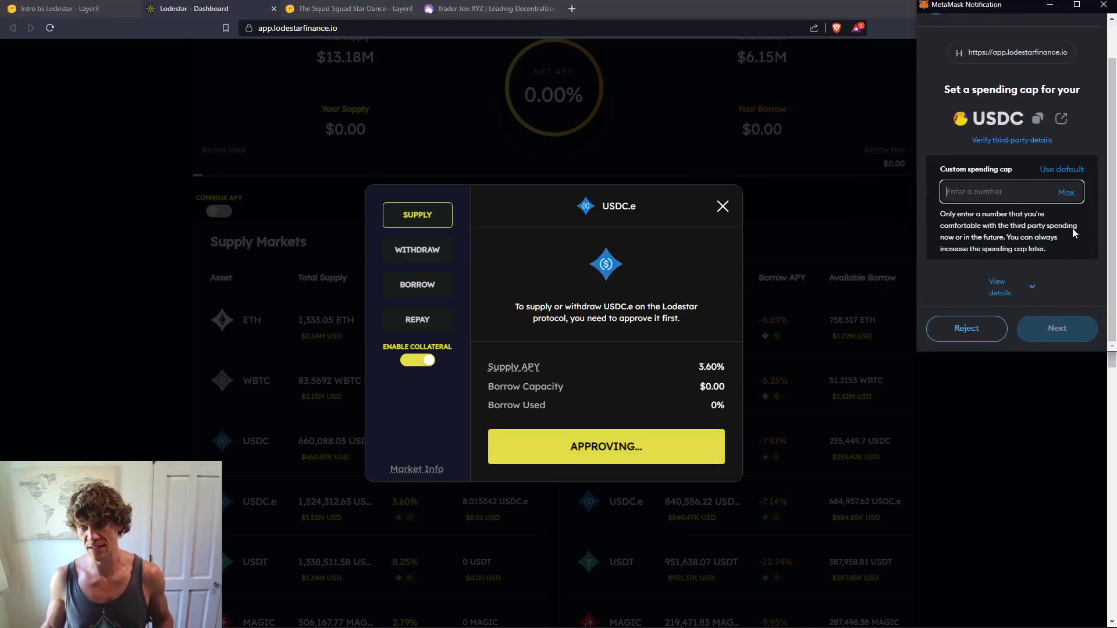
pyautogui.click(1066, 193)
pyautogui.click(1059, 326)
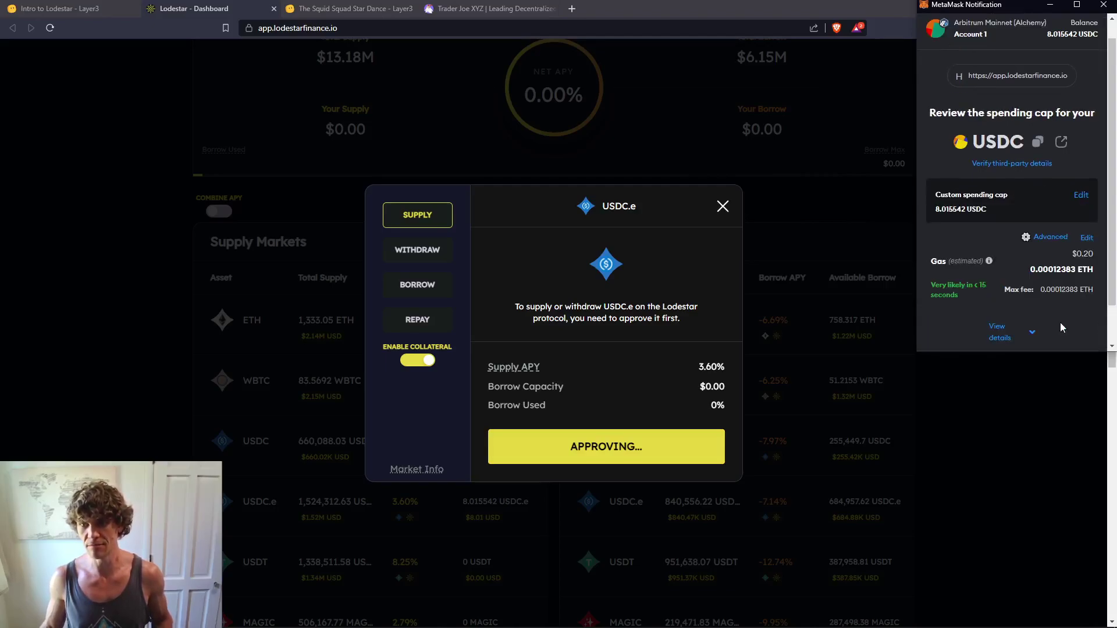
pyautogui.click(1057, 329)
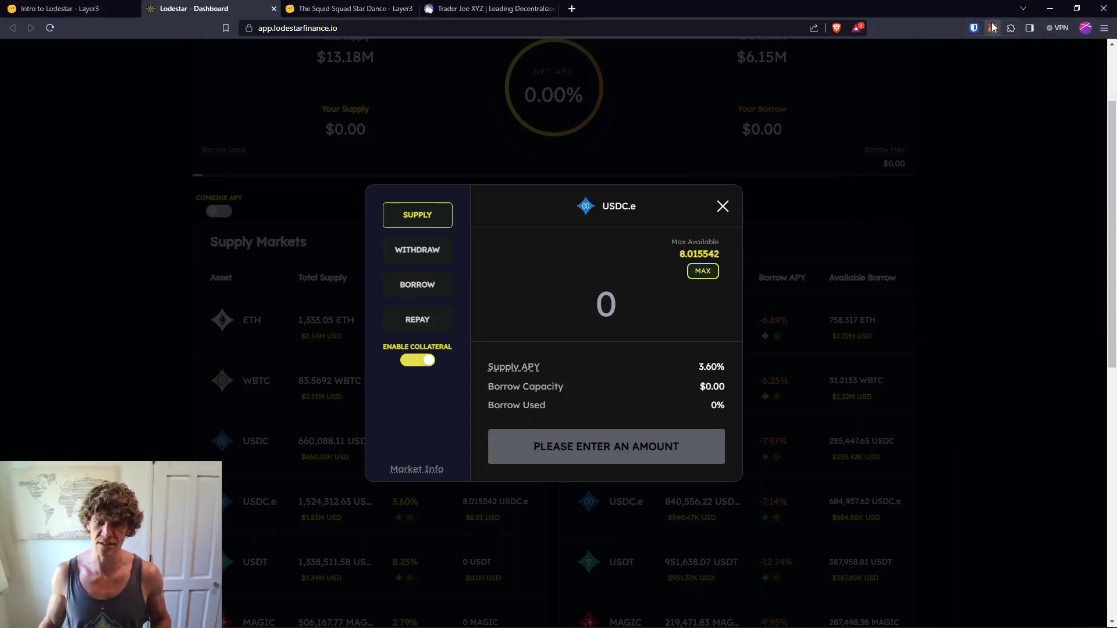
# Step: Supply the maximum 8.015542 USDC.e on Lodestar, resubmitting it after closing the stalled MetaMask window, and confirm the transaction
pyautogui.click(703, 271)
pyautogui.click(647, 470)
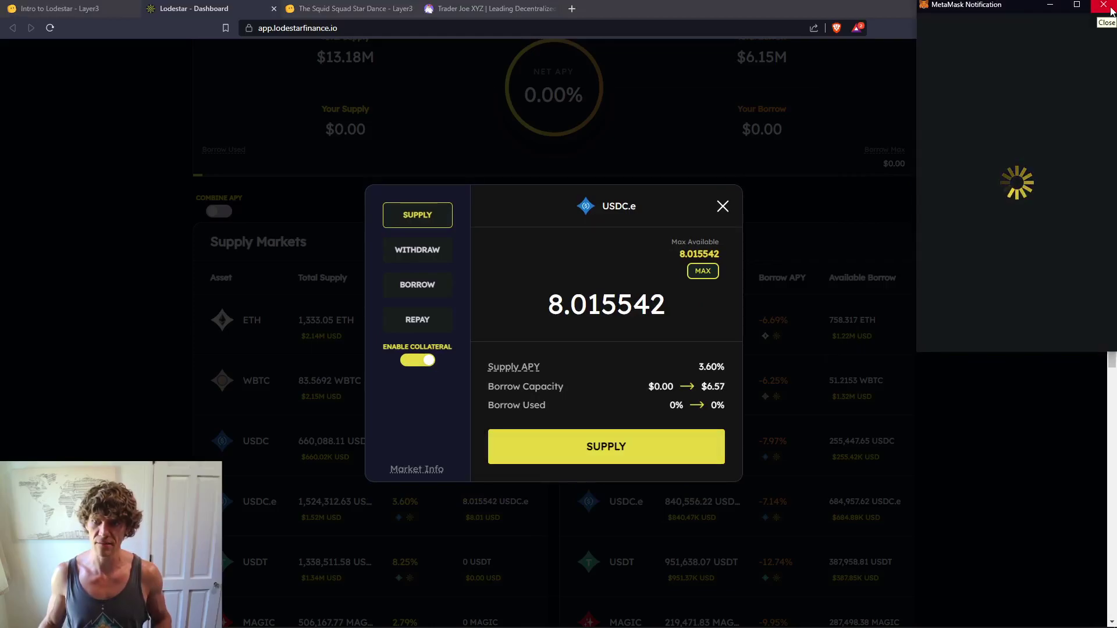
pyautogui.click(1110, 8)
pyautogui.click(612, 447)
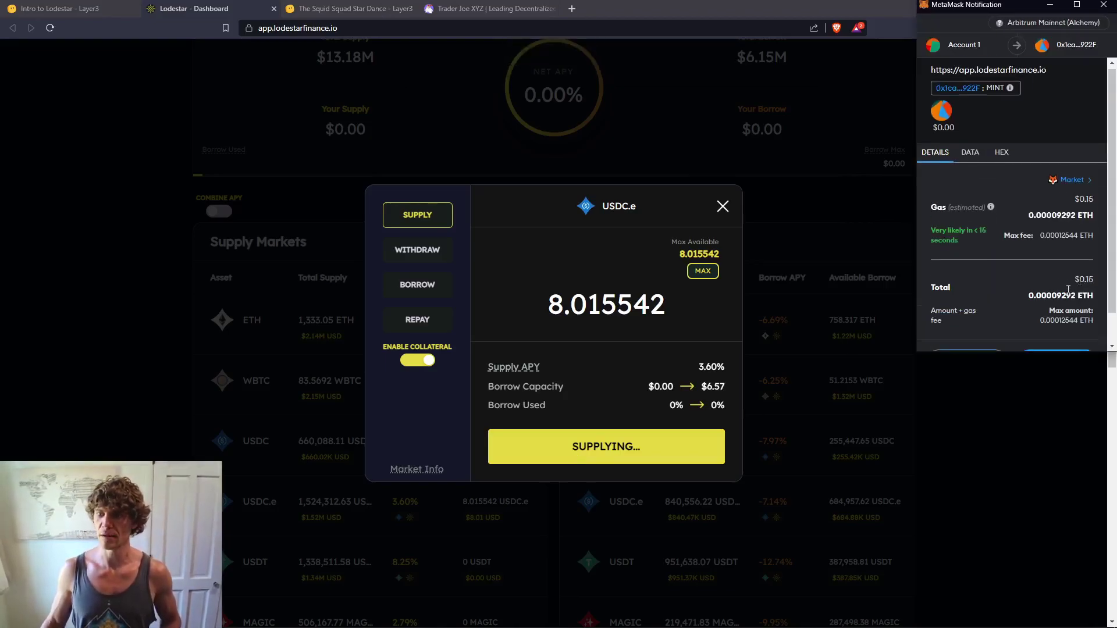
pyautogui.scroll(-1, 1067, 349)
pyautogui.click(1069, 335)
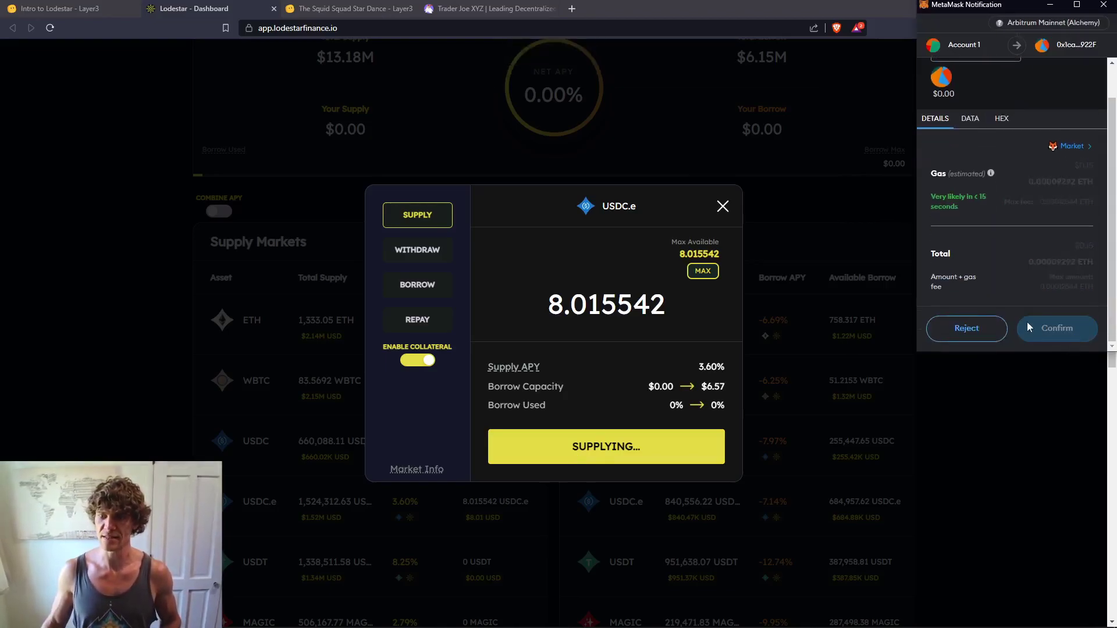
pyautogui.click(1060, 329)
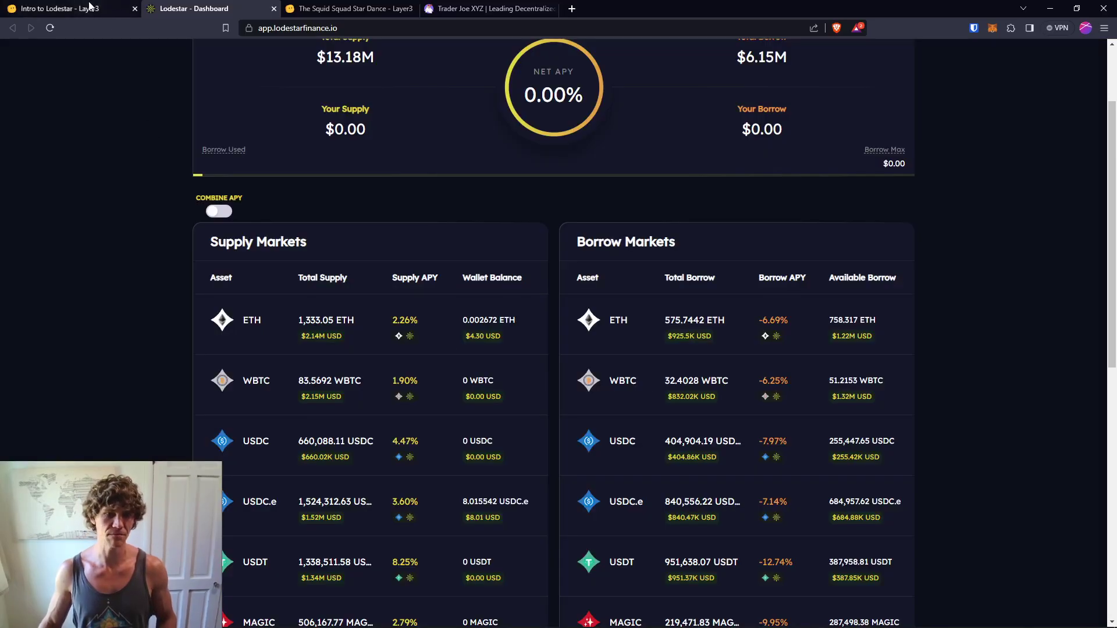
# Step: Return to the Layer3 quest and verify the Supply USDC task twice, dismissing the result each time
pyautogui.click(87, 8)
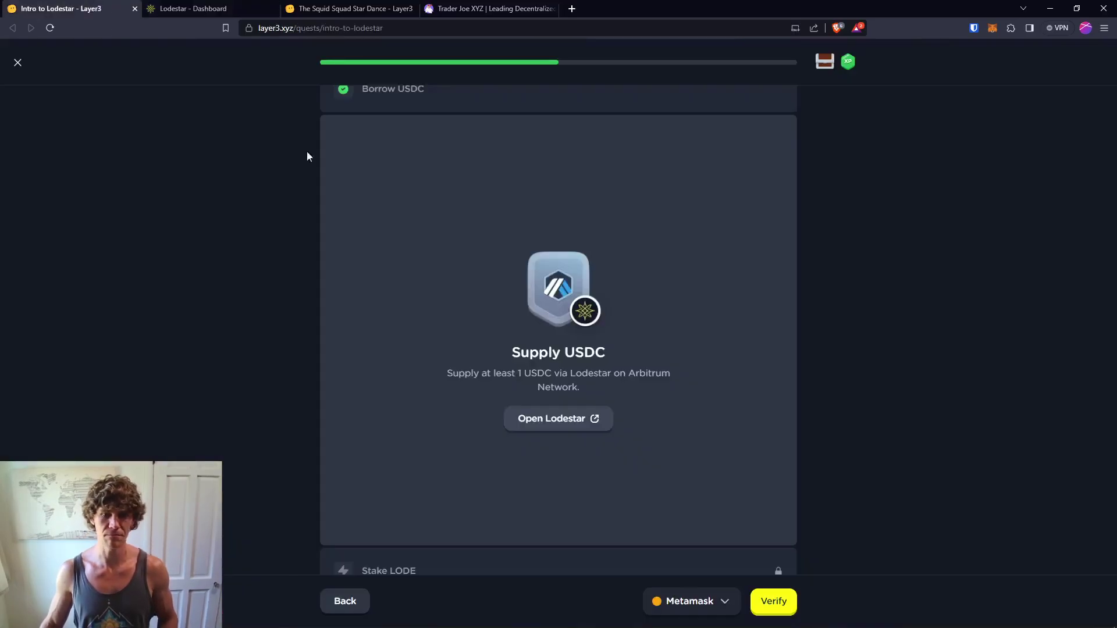
pyautogui.click(773, 601)
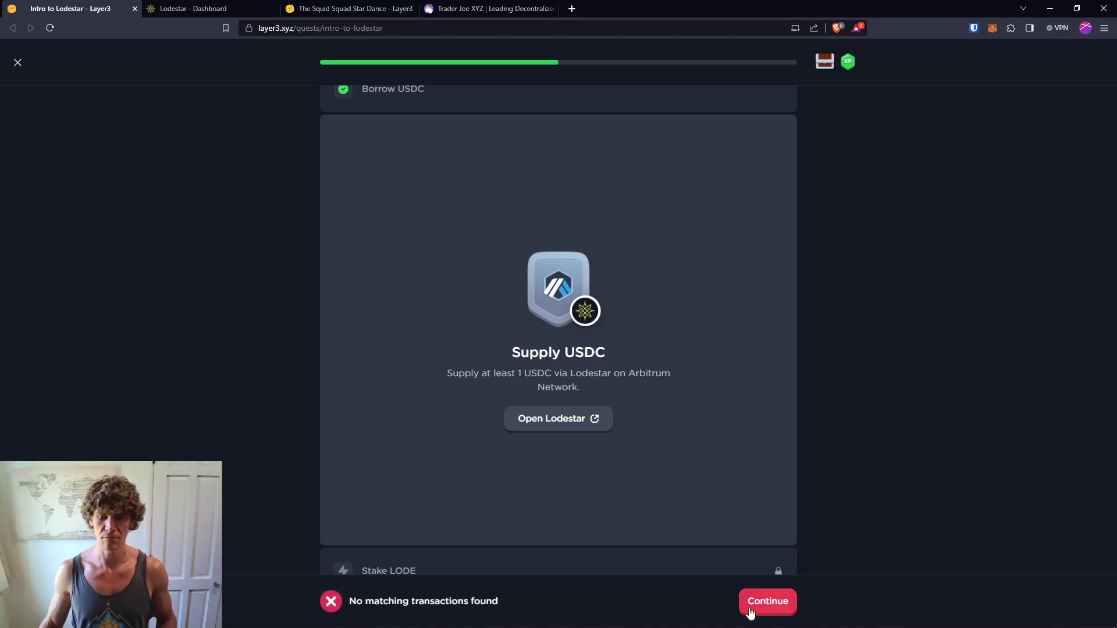
pyautogui.scroll(-2, 804, 427)
pyautogui.scroll(4, 802, 523)
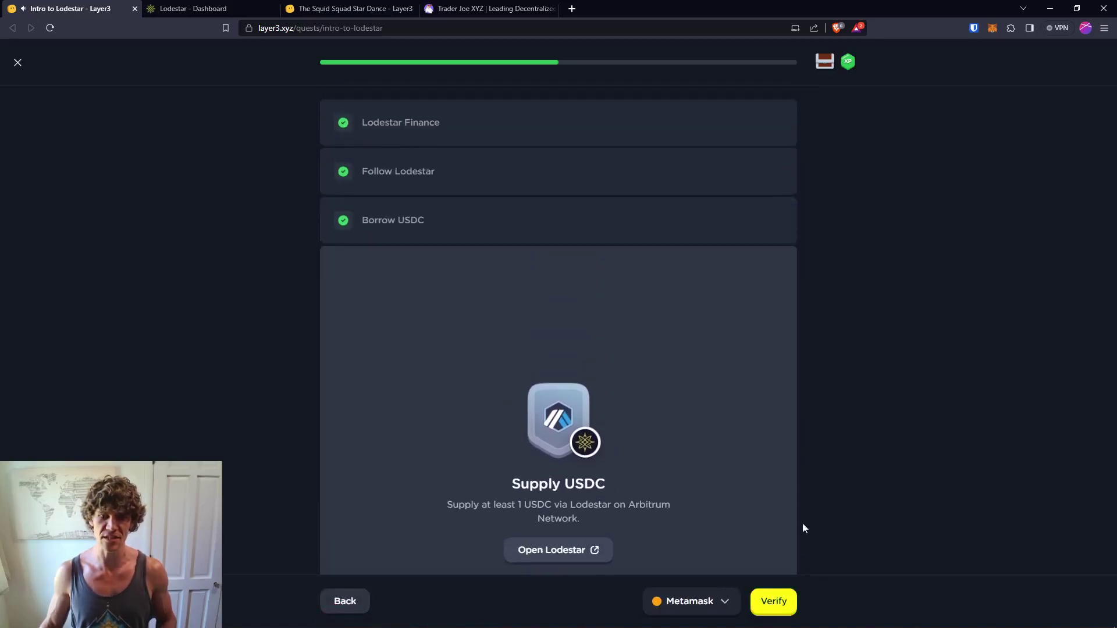
pyautogui.click(774, 601)
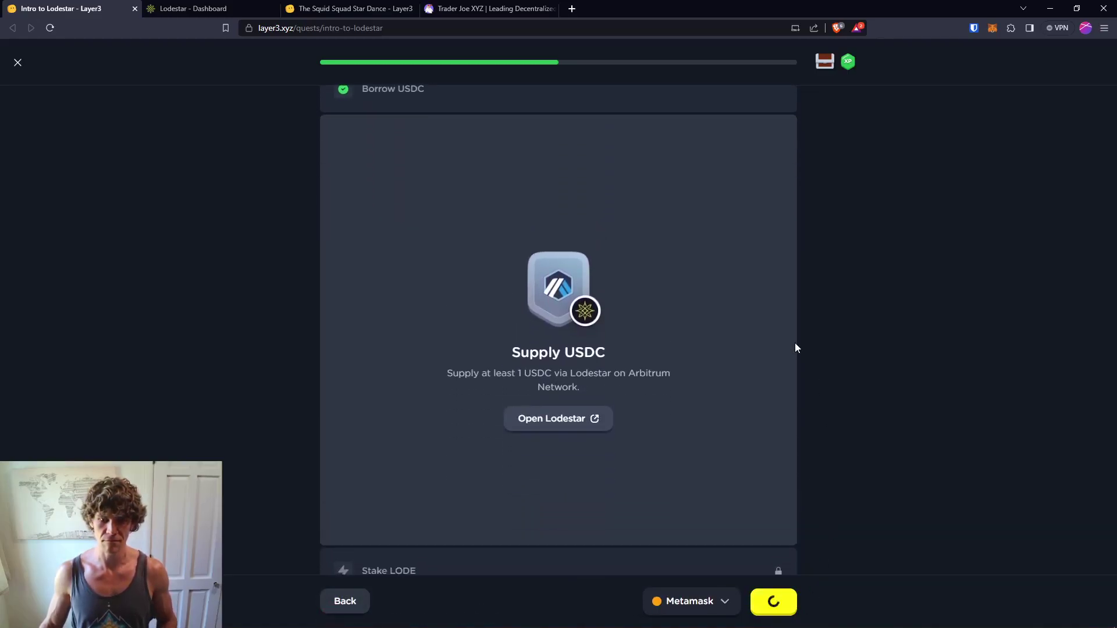
pyautogui.click(770, 602)
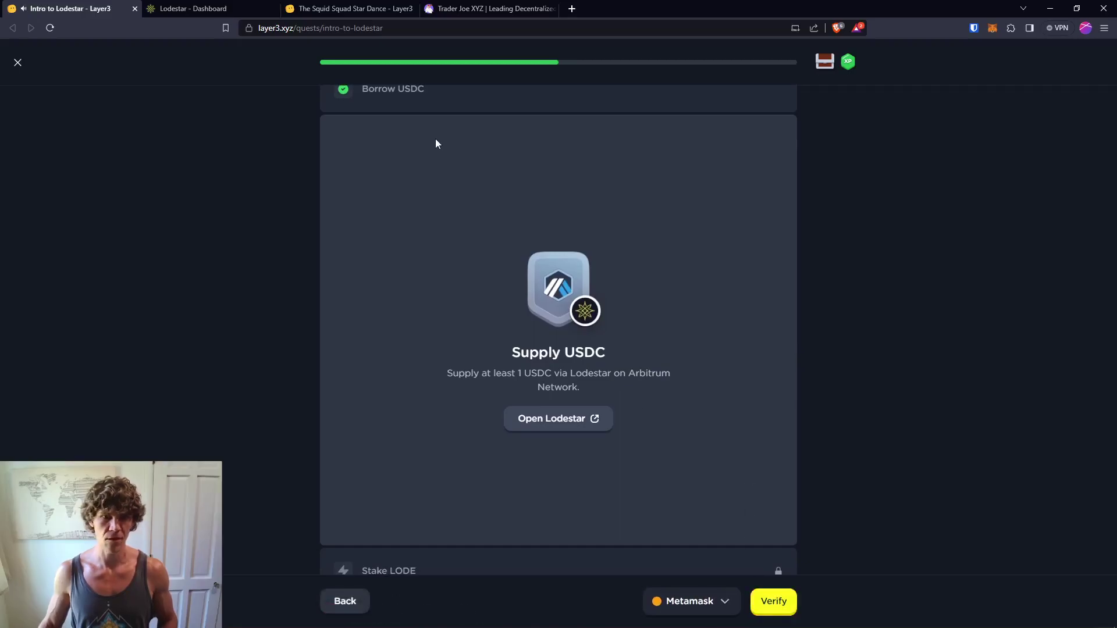
# Step: Check the supply positions on the Lodestar dashboard, inspect the native USDC supply market's dialog and close it
pyautogui.click(239, 8)
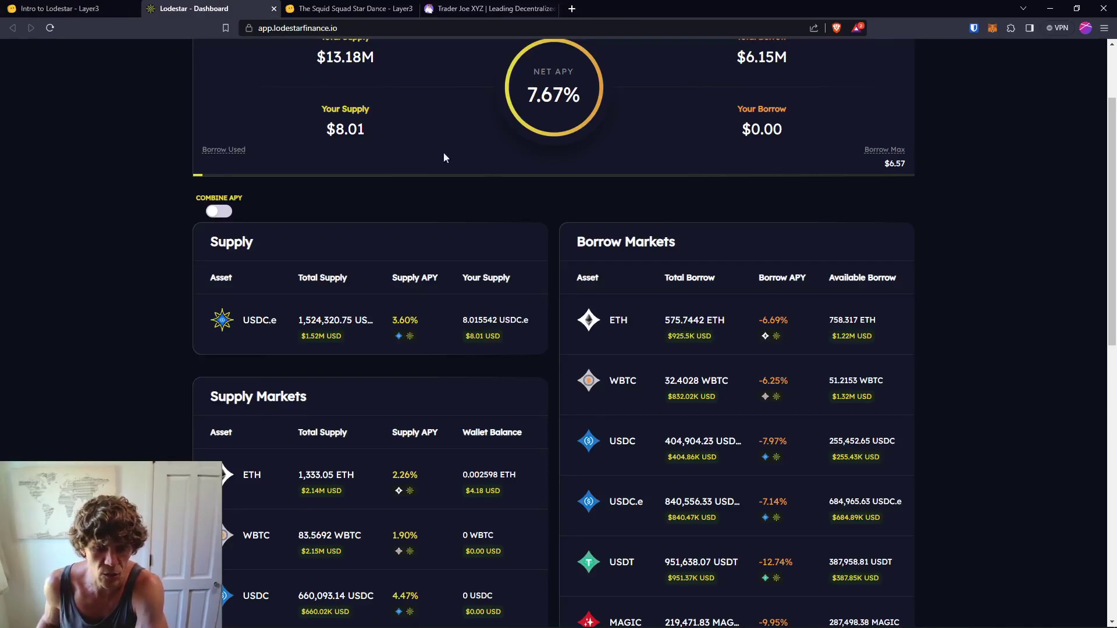
pyautogui.scroll(-2, 392, 138)
pyautogui.click(231, 533)
pyautogui.click(256, 489)
pyautogui.click(261, 484)
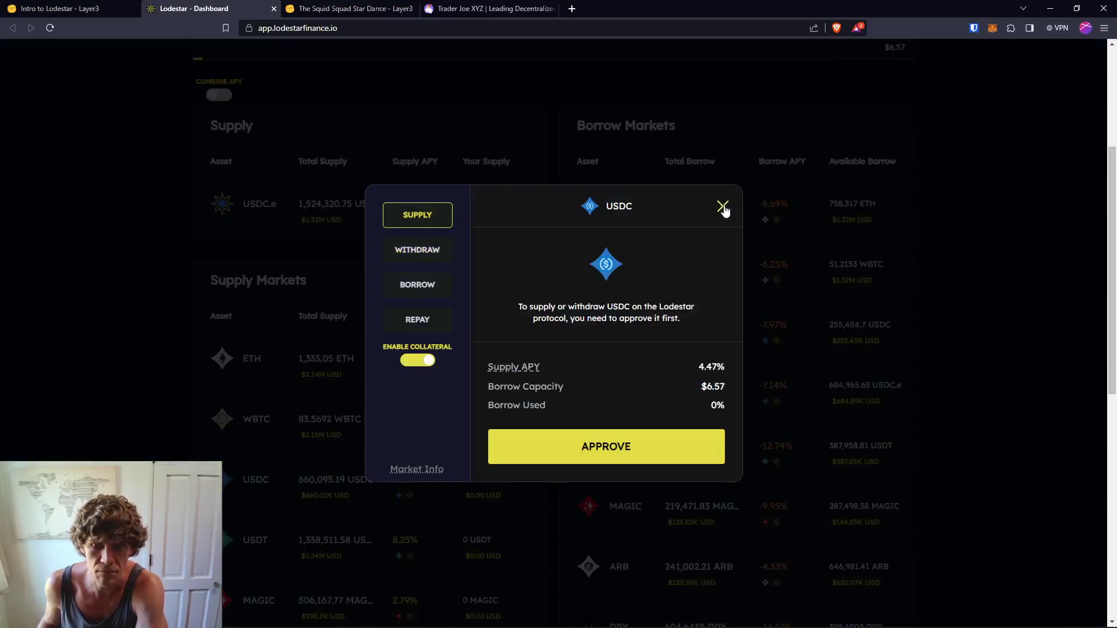
pyautogui.click(724, 207)
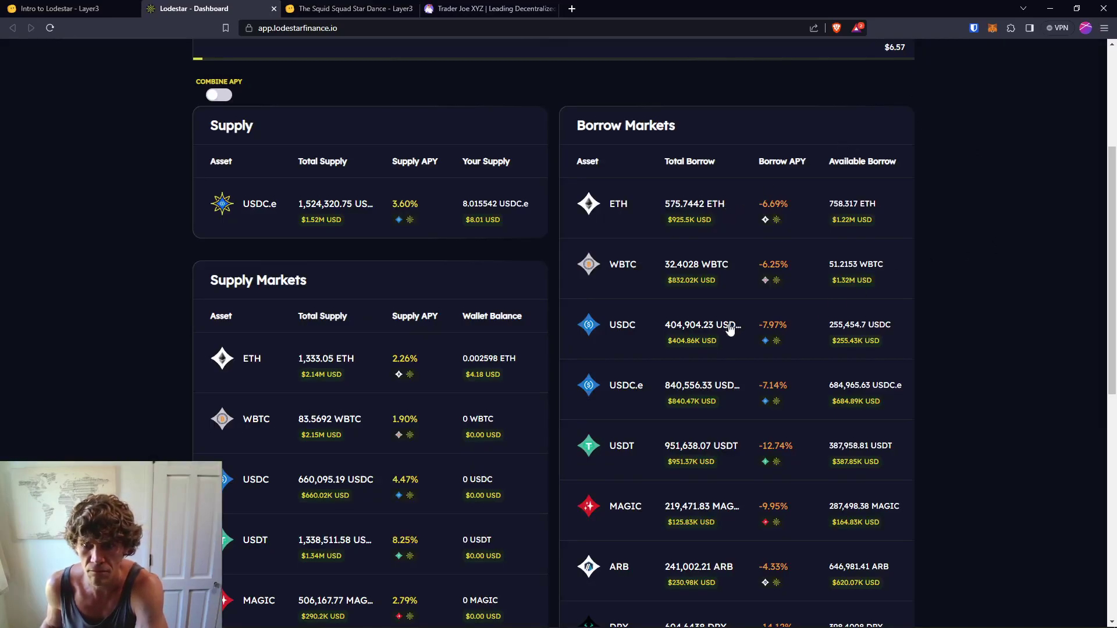
pyautogui.scroll(4, 362, 326)
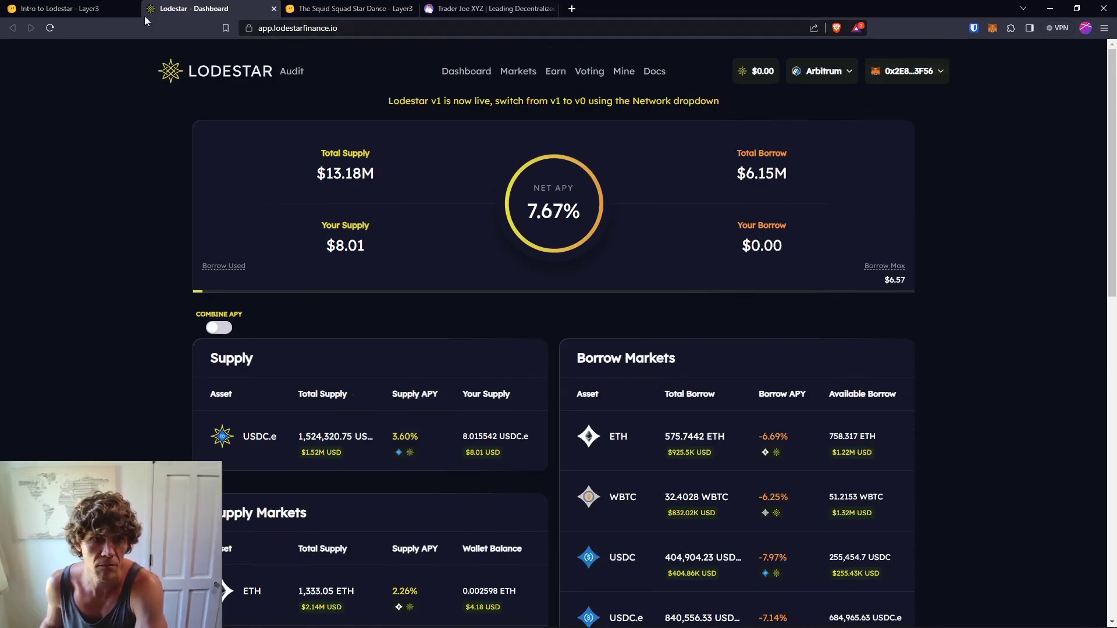
# Step: Run the Supply USDC verification on Layer3 again after checking the Lodestar positions, and dismiss the result
pyautogui.click(87, 9)
pyautogui.click(773, 605)
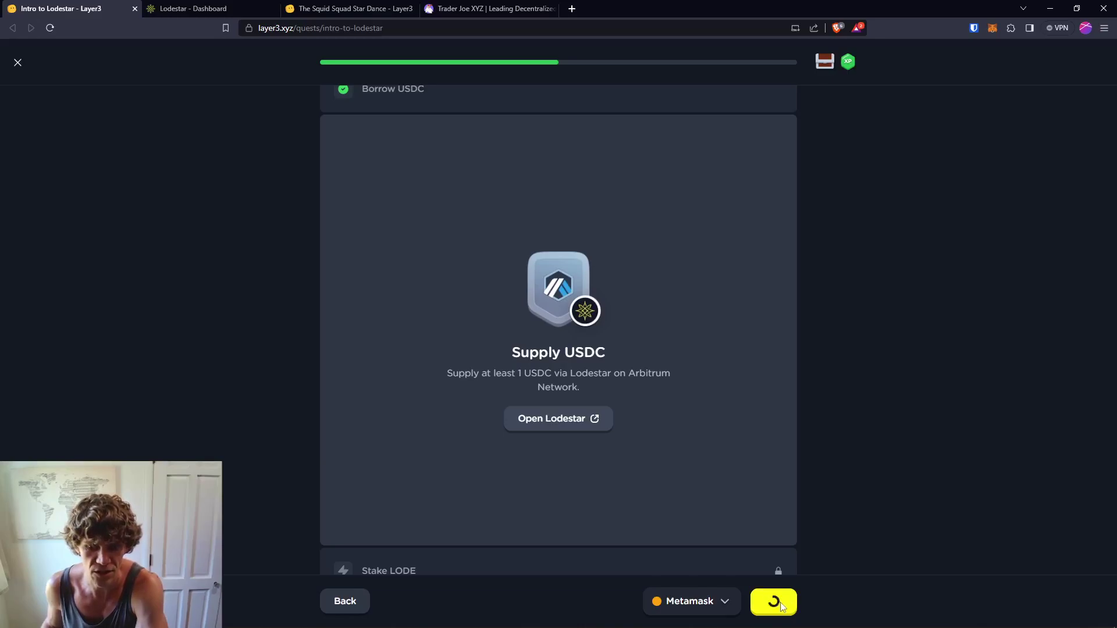
pyautogui.click(768, 606)
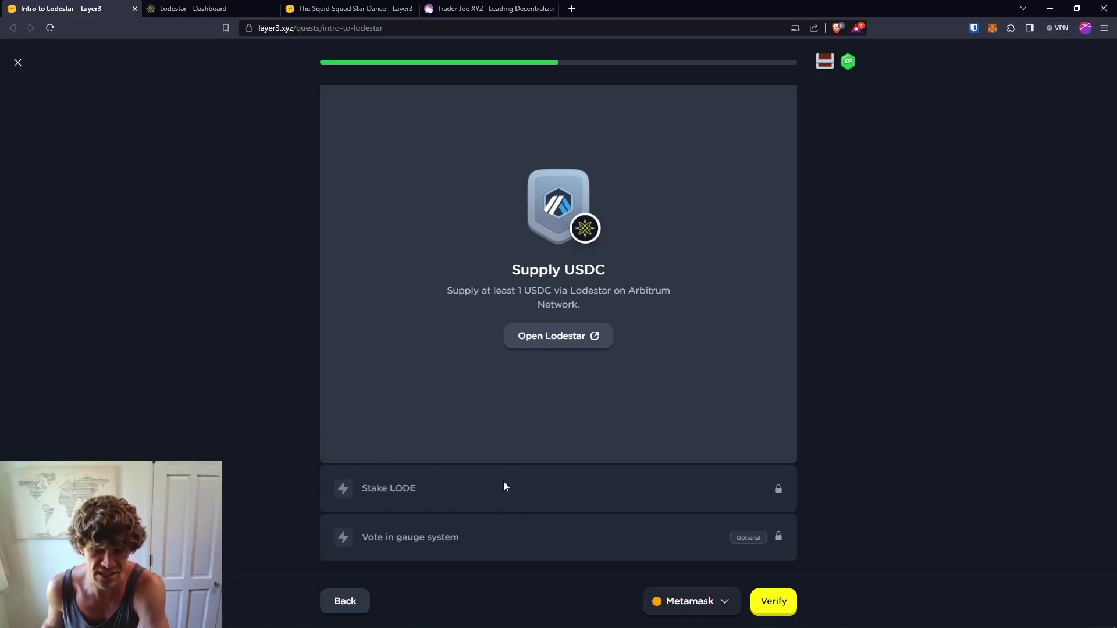
# Step: Open Lodestar's Earn page and follow its Buy LODE link to the Camelot exchange
pyautogui.click(364, 10)
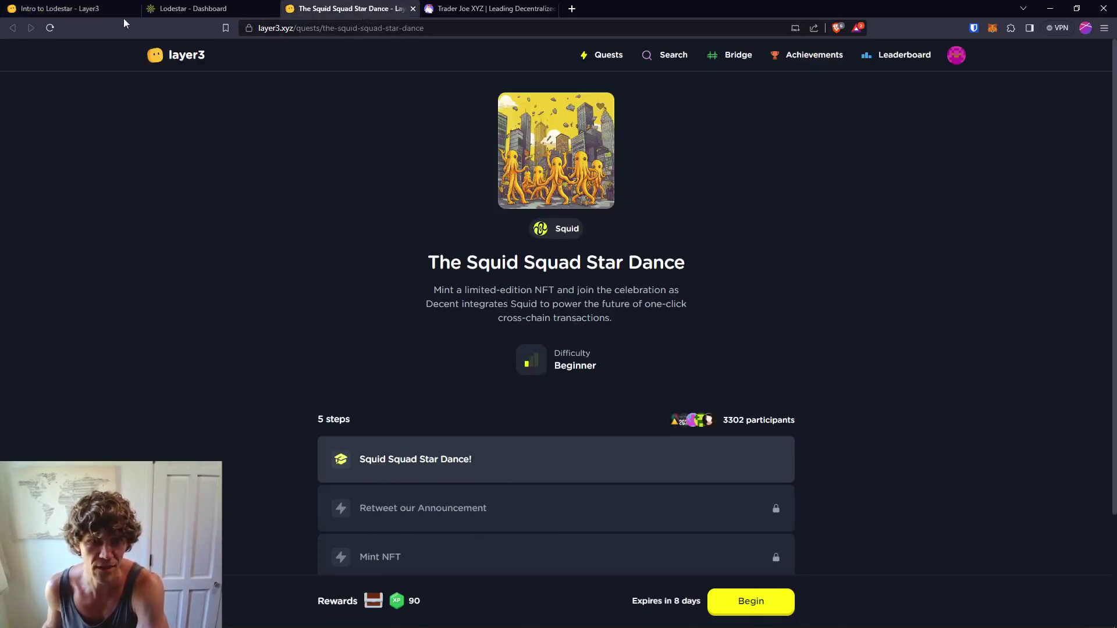
pyautogui.click(89, 11)
pyautogui.click(187, 10)
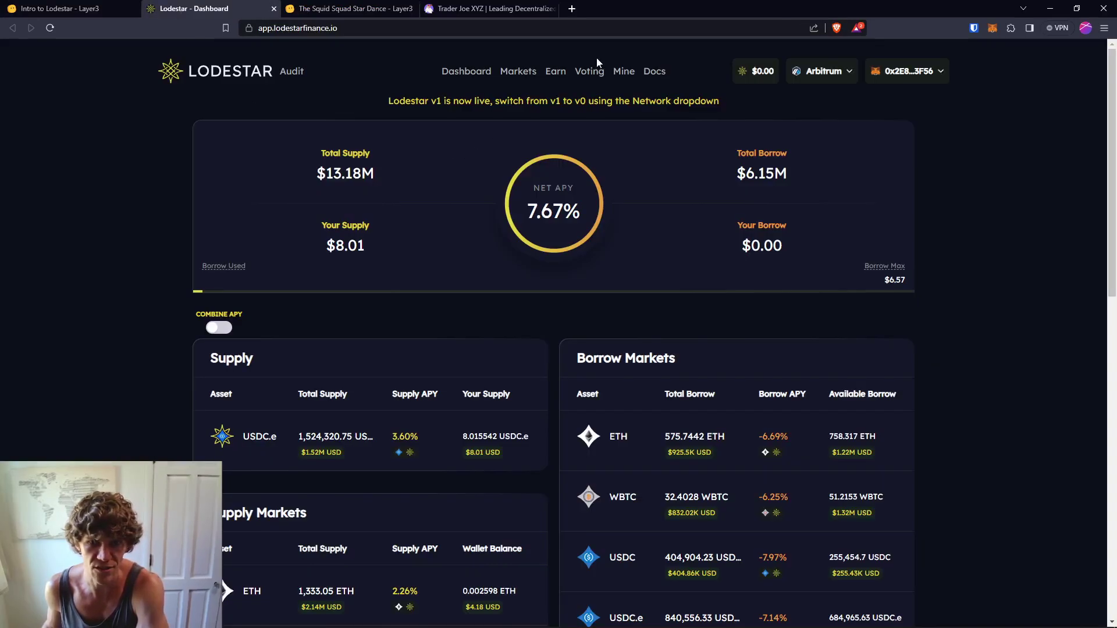
pyautogui.click(556, 72)
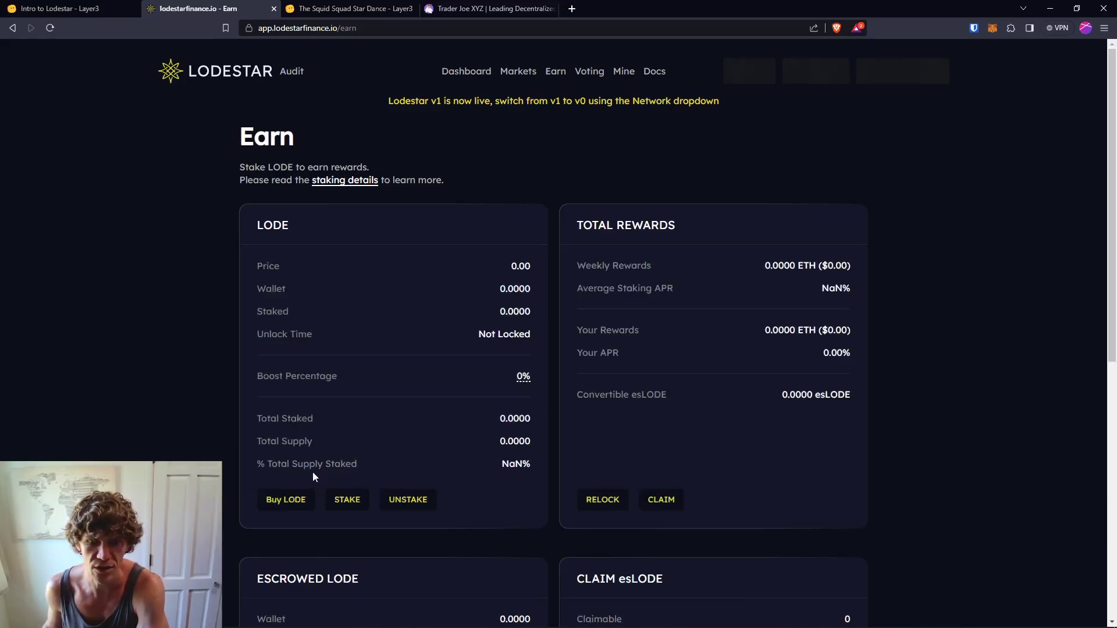
pyautogui.click(287, 503)
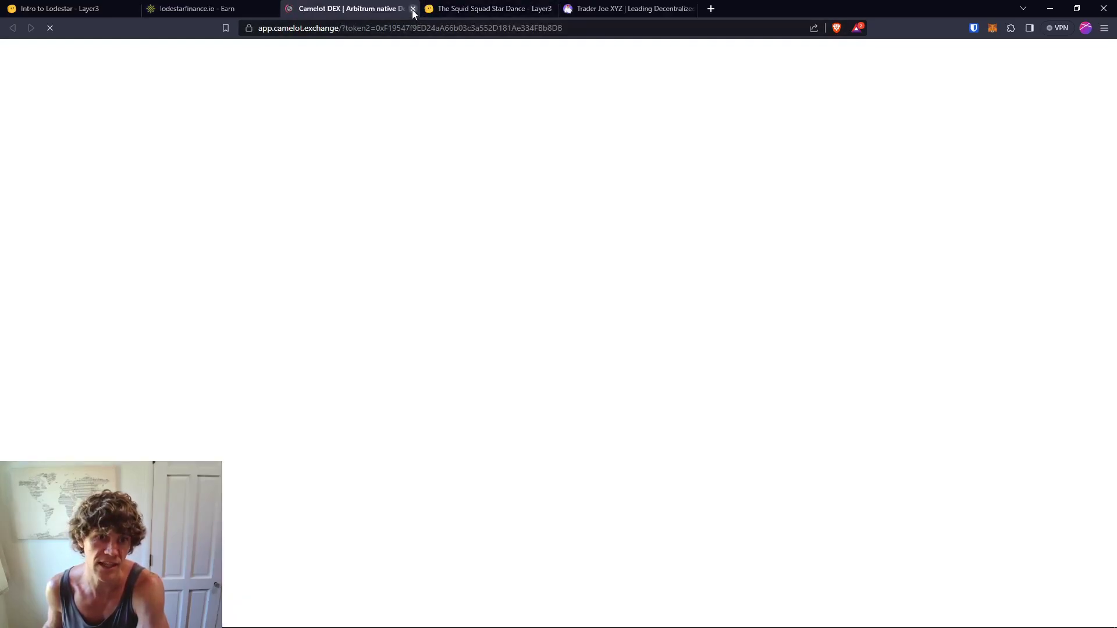
# Step: Review the LODE staking sections on Lodestar's Earn page and the remaining Stake LODE task on Layer3
pyautogui.click(215, 9)
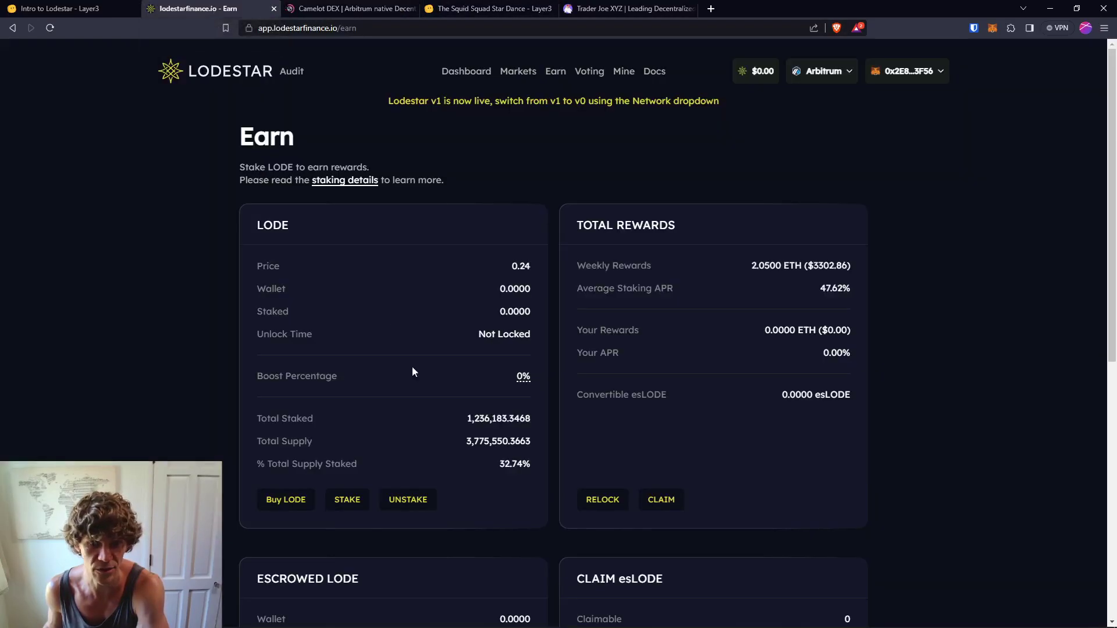
pyautogui.scroll(-4, 458, 357)
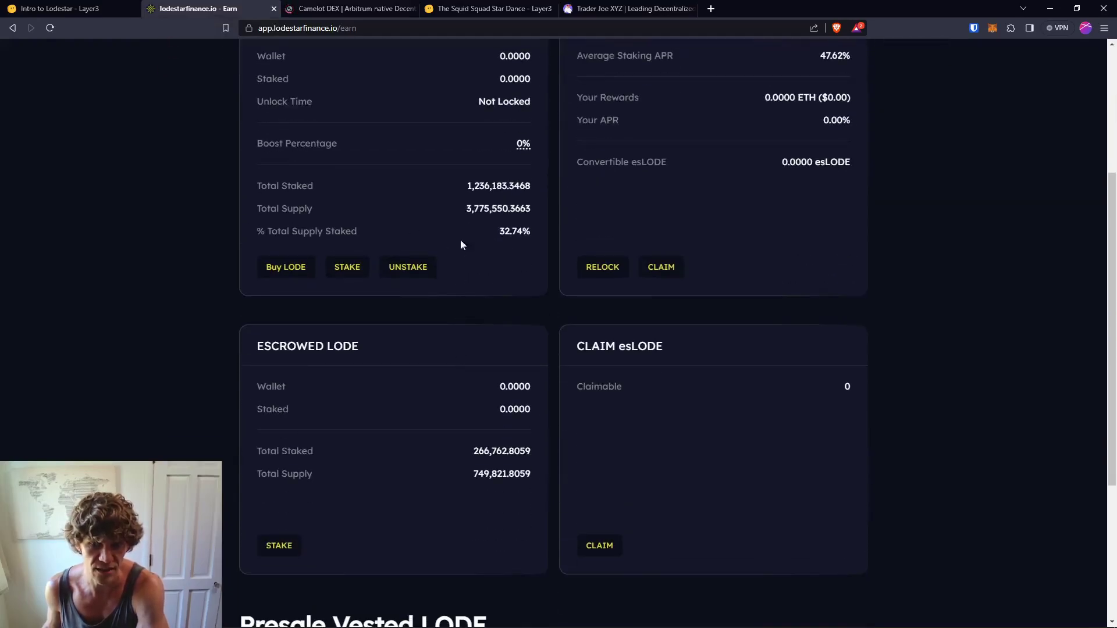
pyautogui.scroll(4, 440, 239)
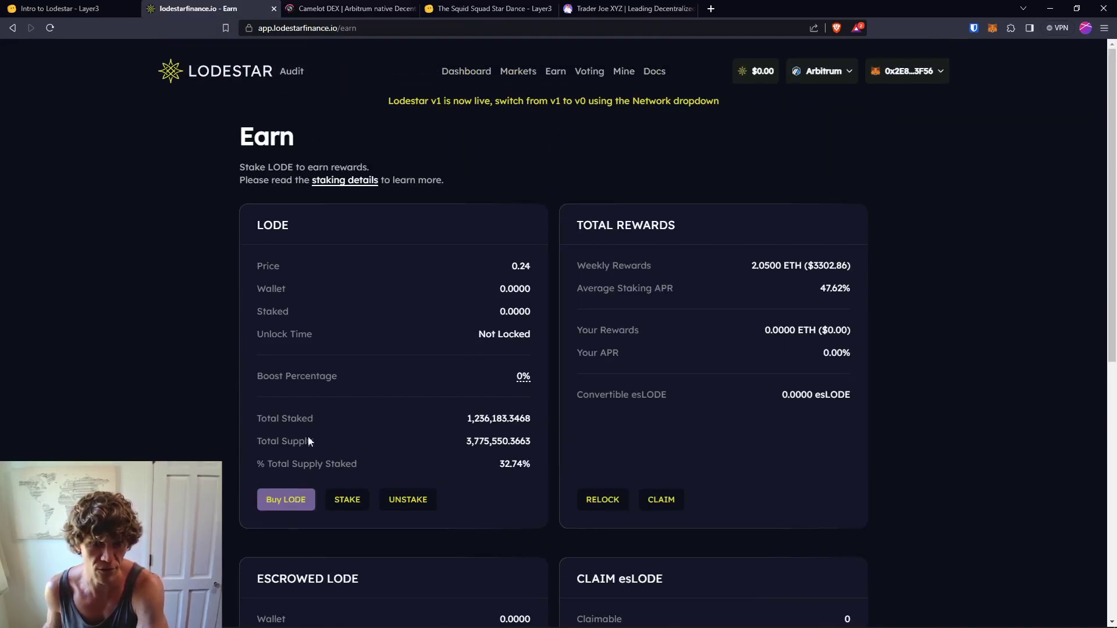
pyautogui.click(75, 13)
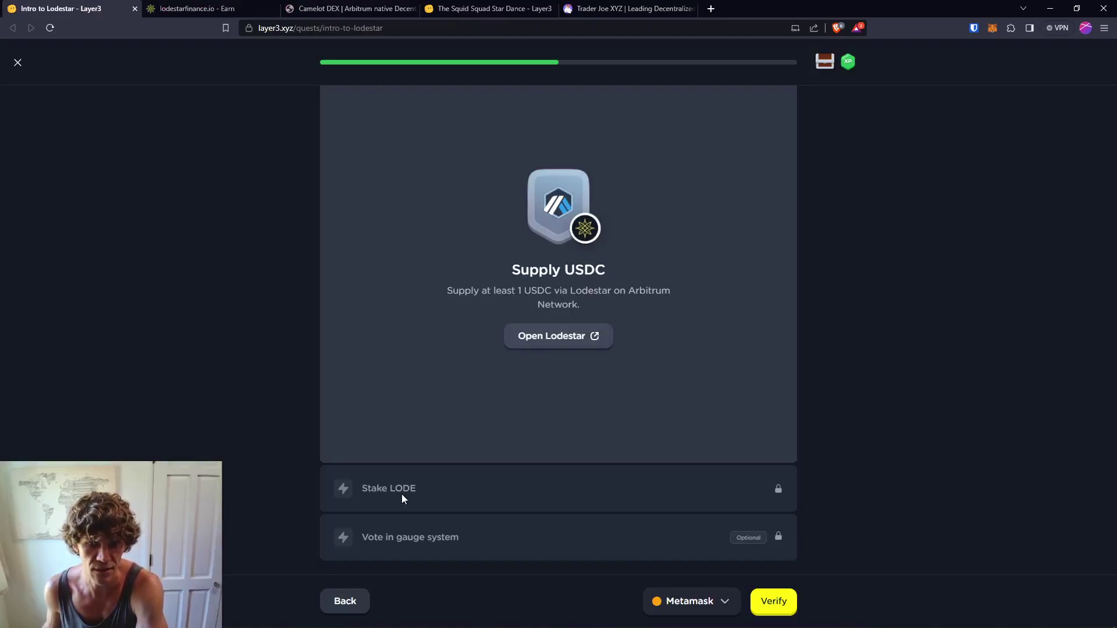
# Step: Switch to the Camelot exchange and choose USDC as the token to swap from
pyautogui.click(346, 11)
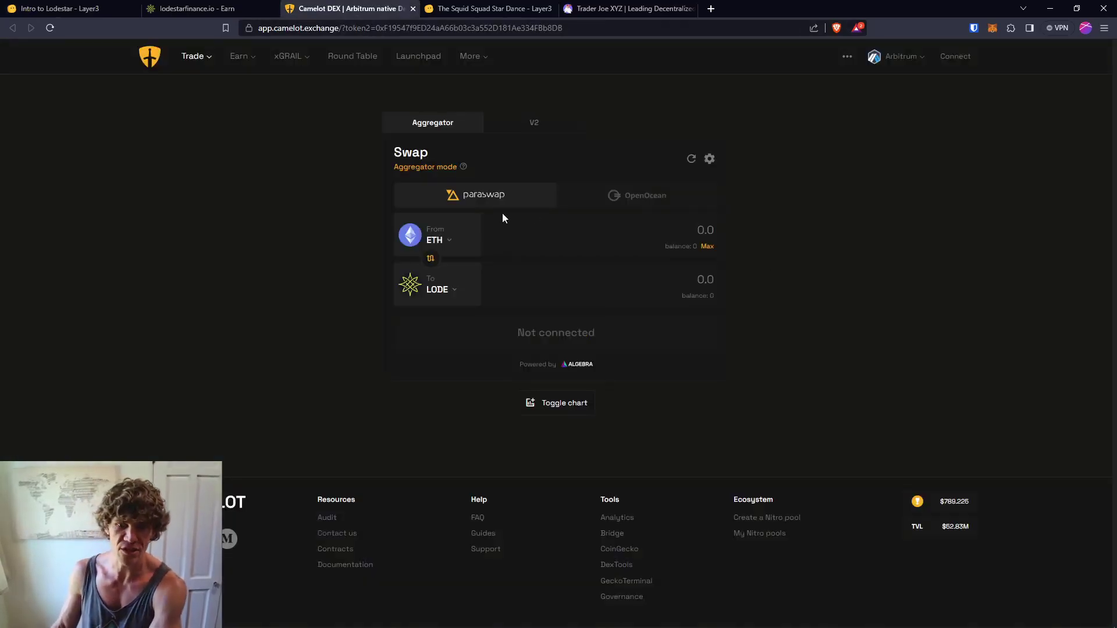
pyautogui.click(445, 245)
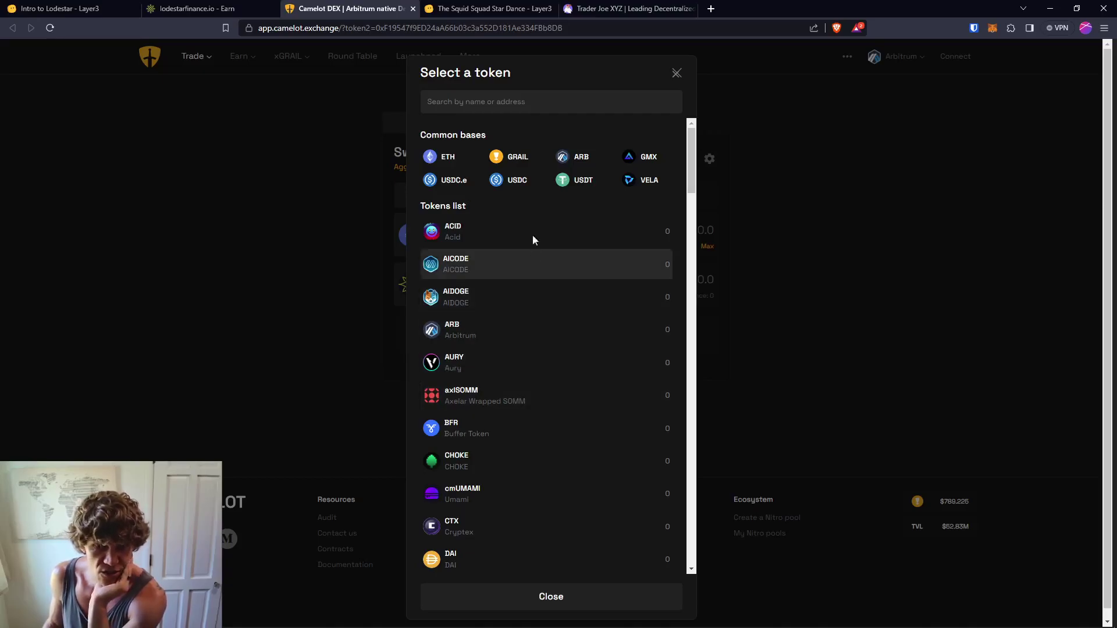
pyautogui.click(516, 180)
pyautogui.click(450, 283)
pyautogui.click(977, 169)
# Step: Connect the MetaMask account to Camelot and approve the connection in the wallet
pyautogui.click(957, 56)
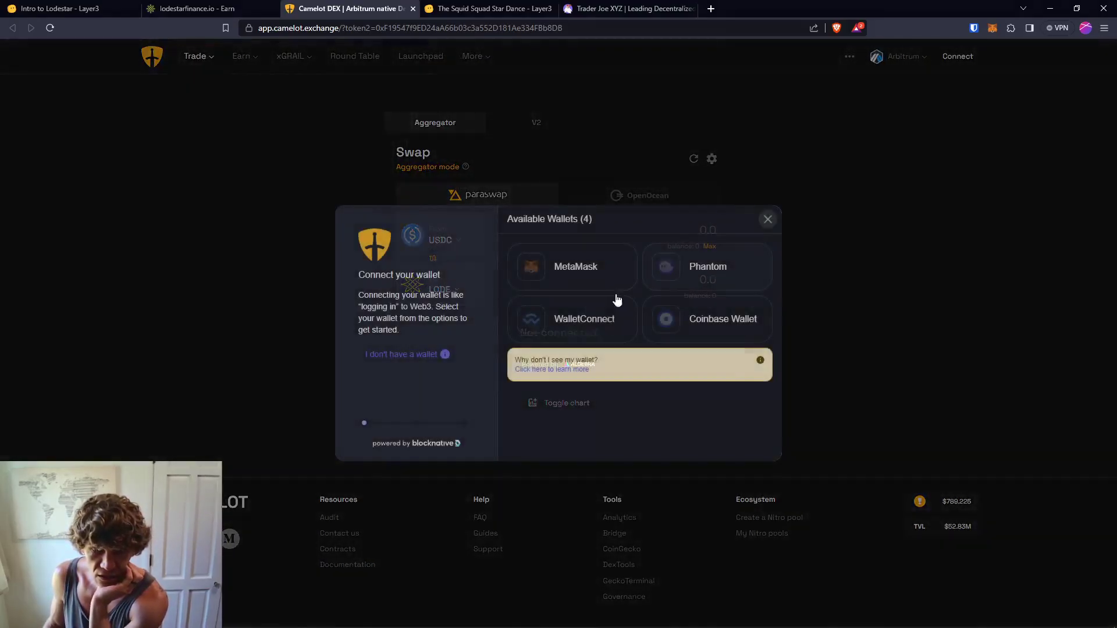
pyautogui.click(571, 269)
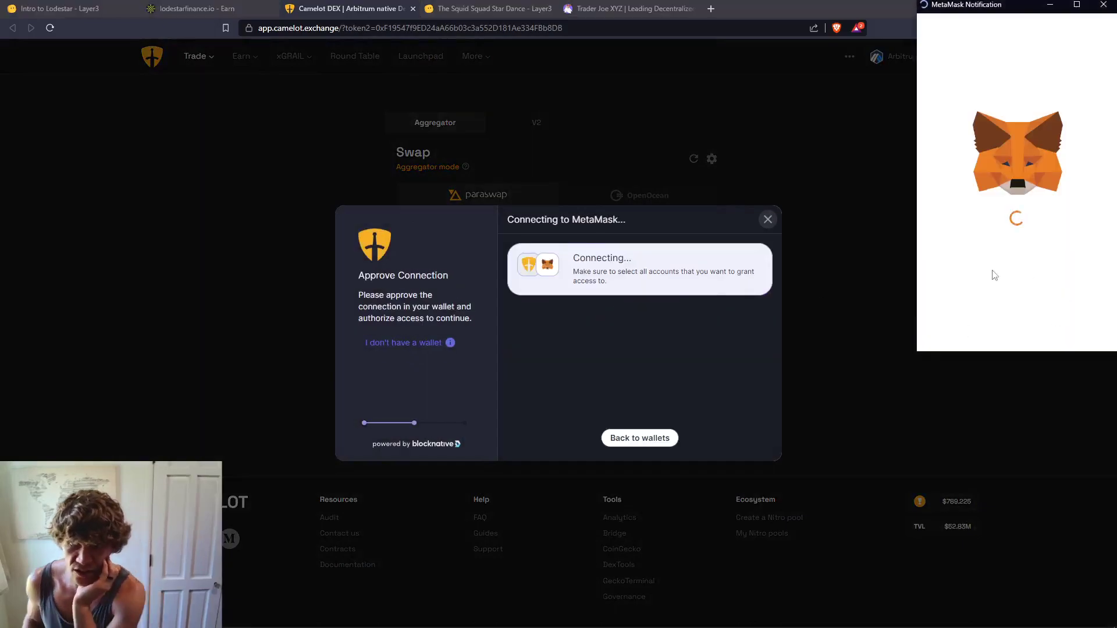
pyautogui.click(1076, 331)
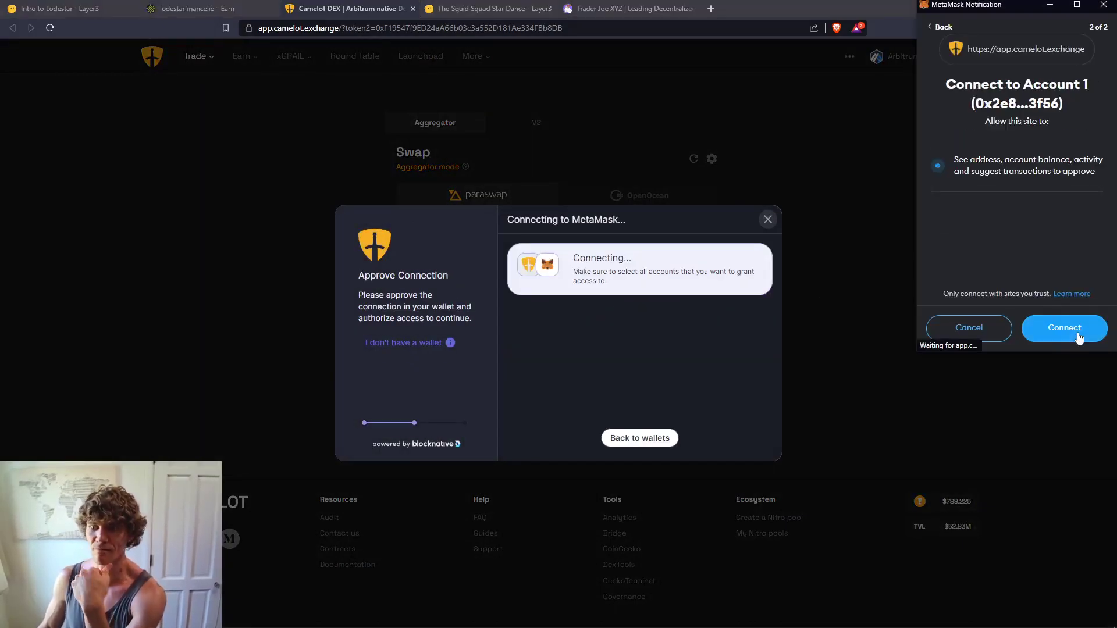
pyautogui.click(1078, 336)
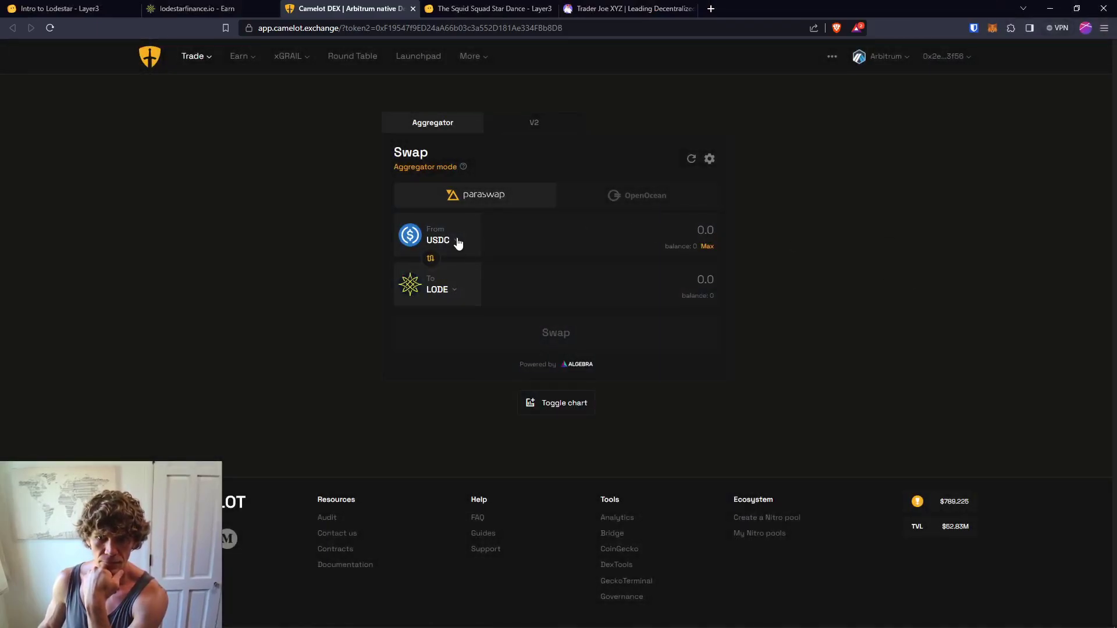
# Step: Set the Camelot swap pair to pay with USDC.e and receive USDC
pyautogui.click(458, 244)
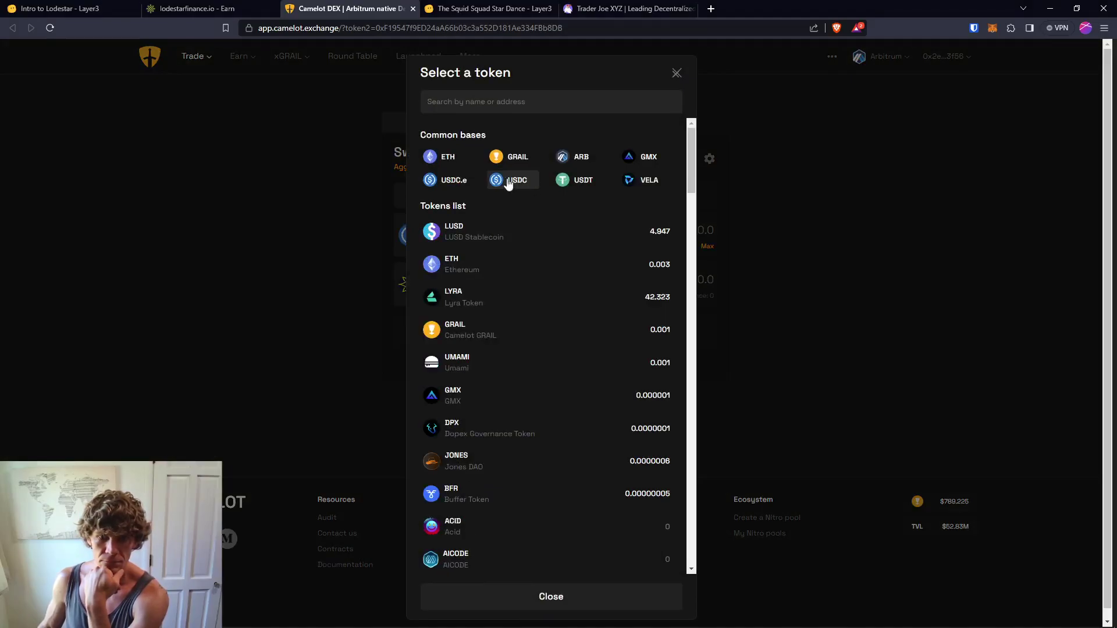
pyautogui.click(456, 179)
pyautogui.click(445, 285)
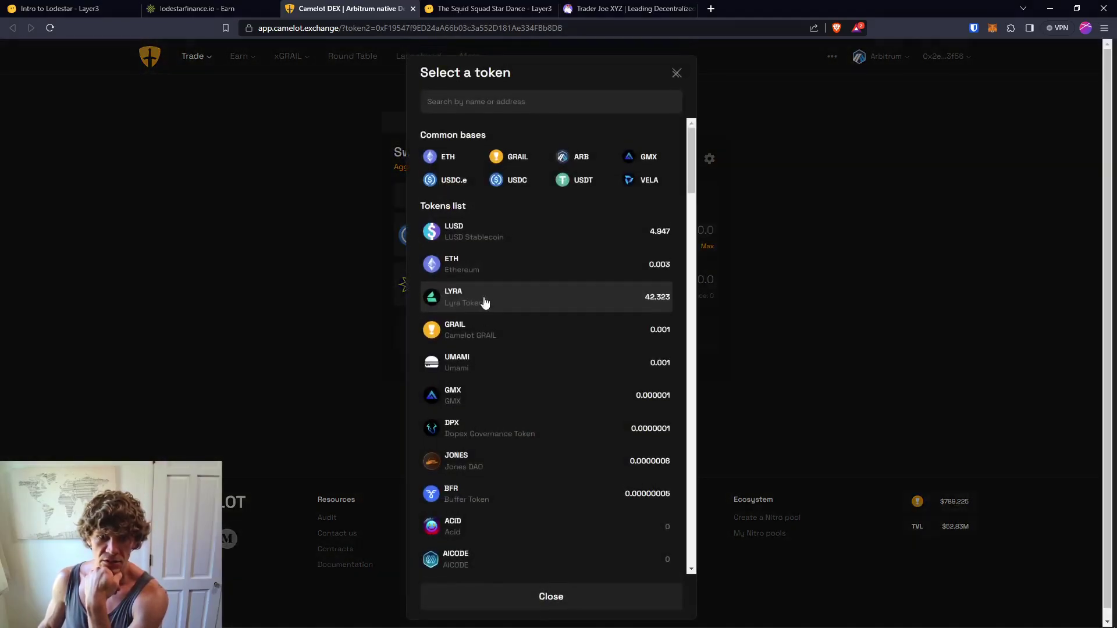
pyautogui.click(500, 180)
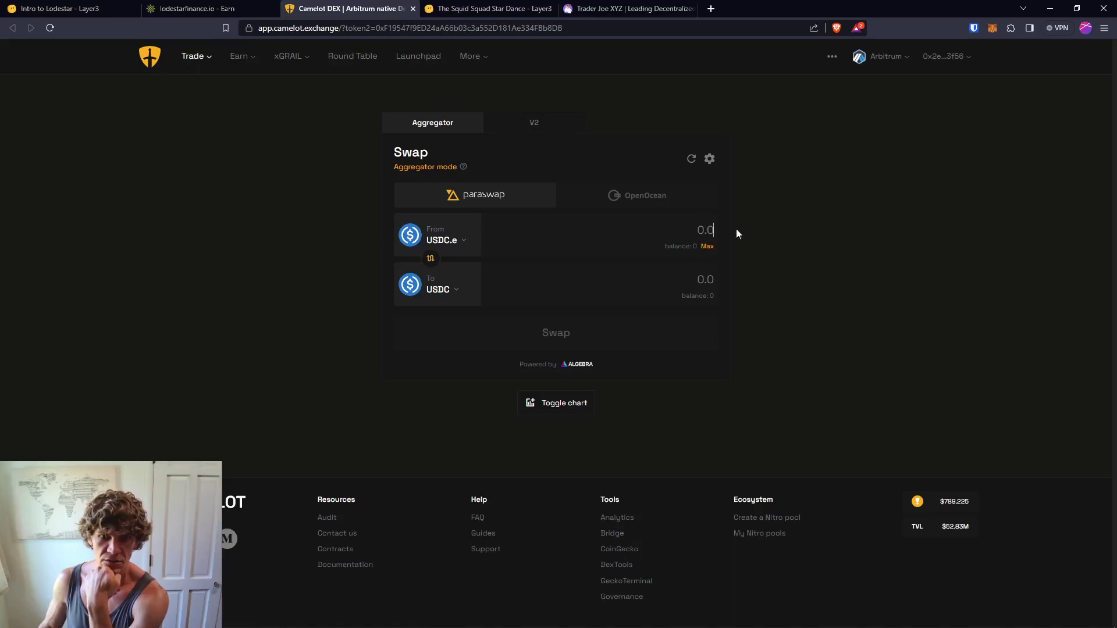
# Step: Load the Lodestar dashboard and submit the Supply USDC task on Layer3 for verification once more
pyautogui.click(495, 9)
pyautogui.click(208, 13)
pyautogui.click(69, 10)
pyautogui.click(177, 12)
pyautogui.click(485, 72)
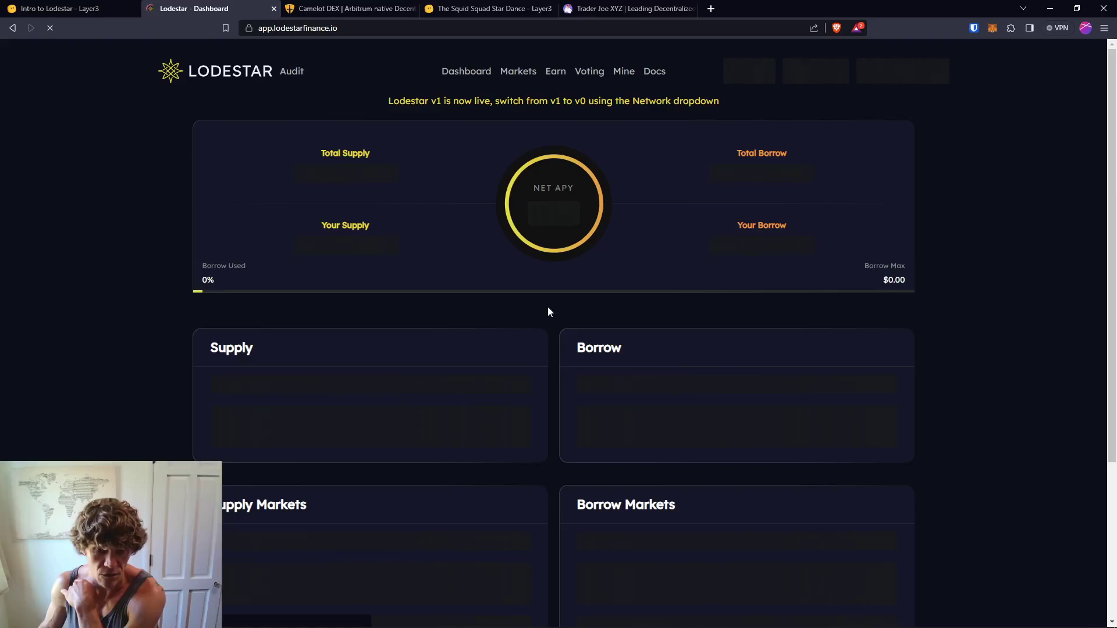
pyautogui.click(105, 9)
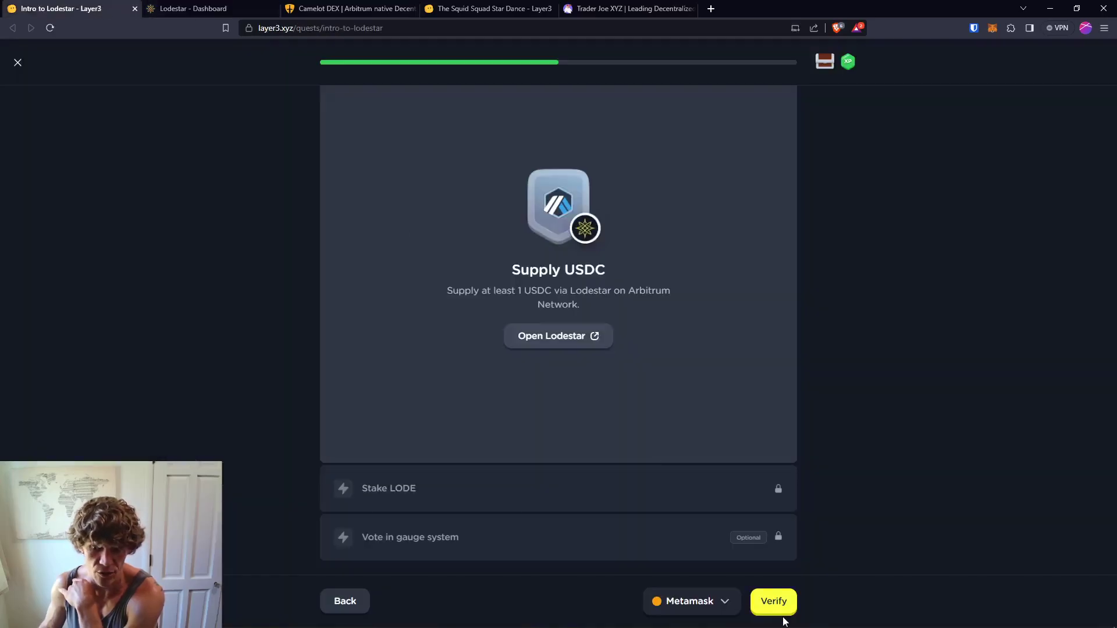
pyautogui.click(785, 610)
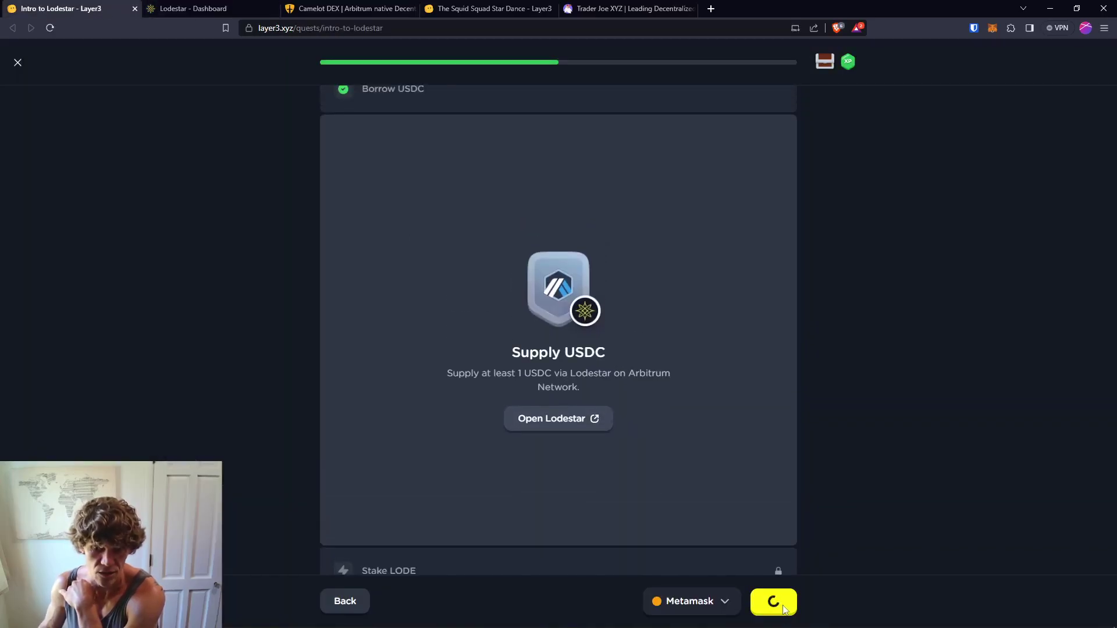
# Step: Withdraw the maximum available USDC.e supply from Lodestar and confirm the transaction in MetaMask
pyautogui.click(192, 8)
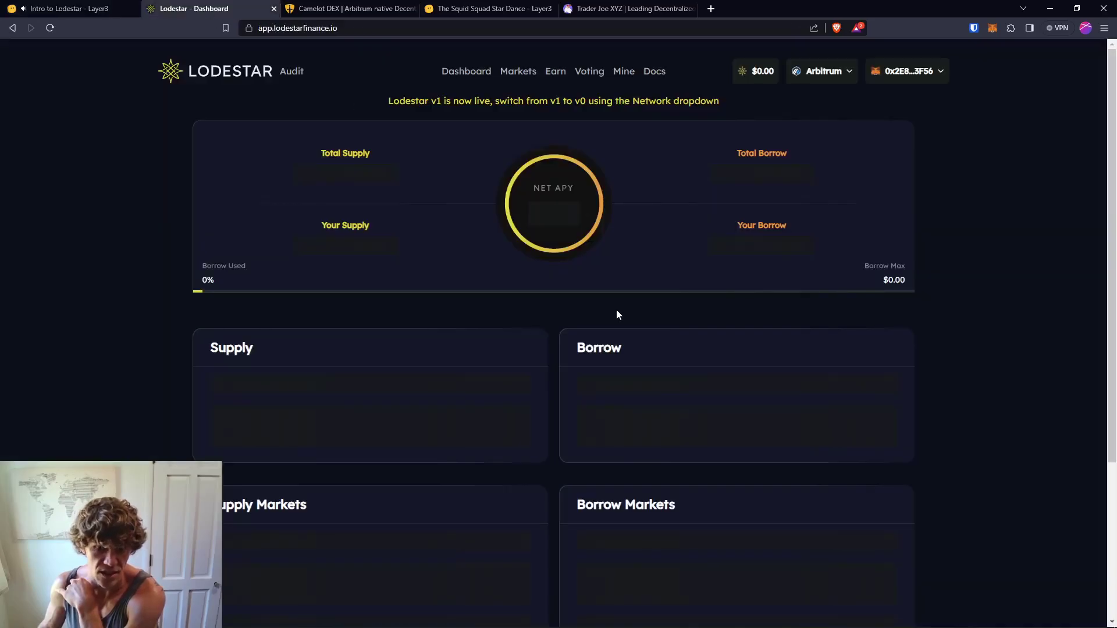
pyautogui.click(474, 453)
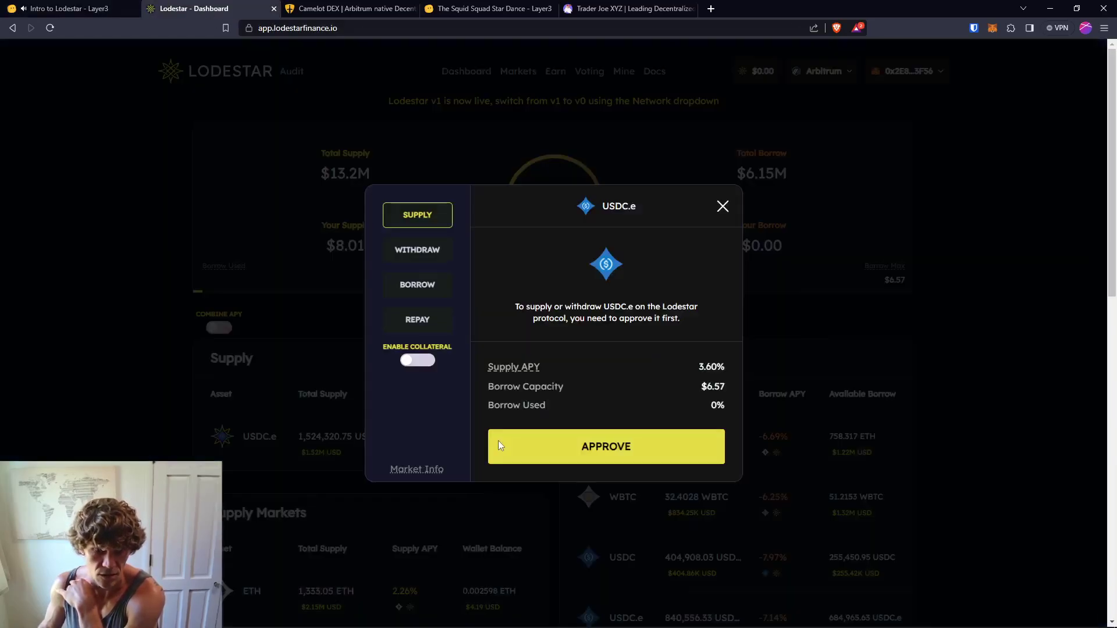
pyautogui.click(417, 249)
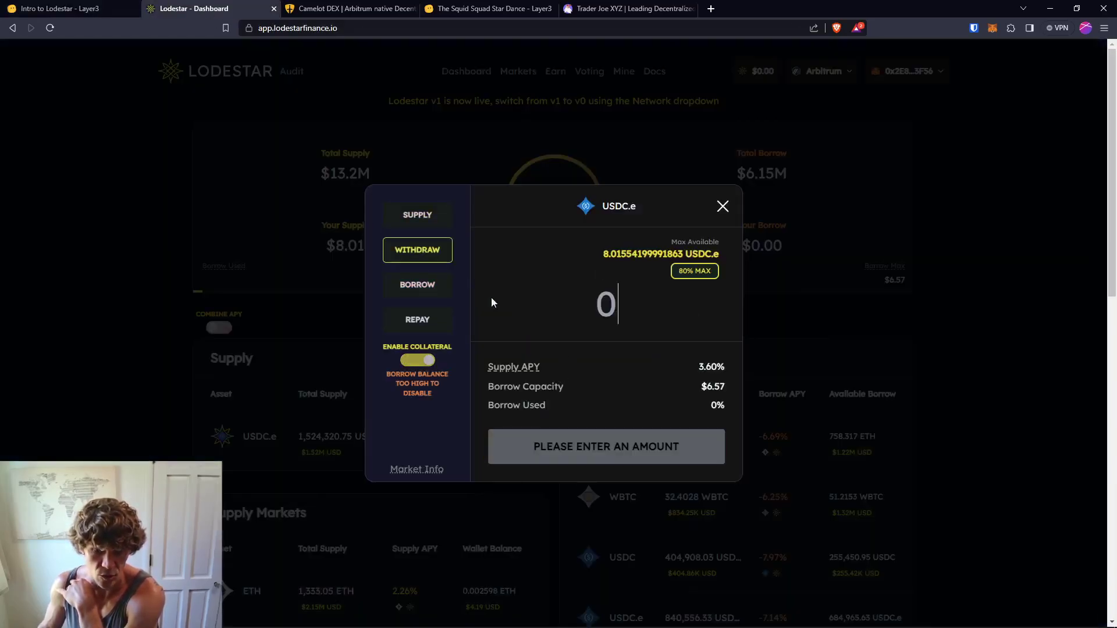
pyautogui.click(705, 271)
pyautogui.click(623, 441)
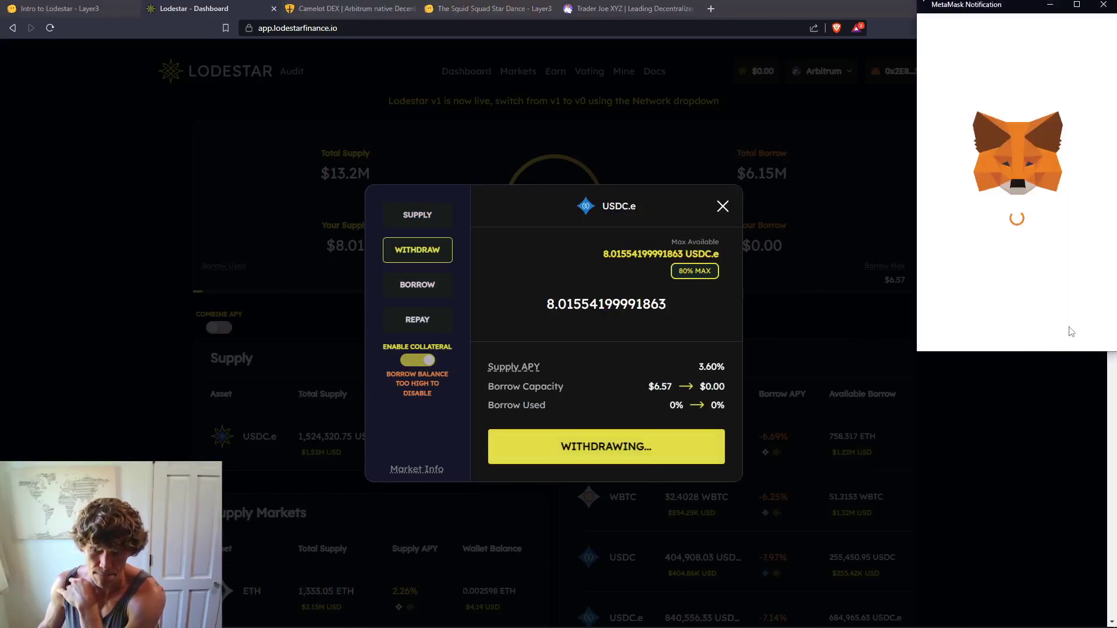
pyautogui.click(1065, 326)
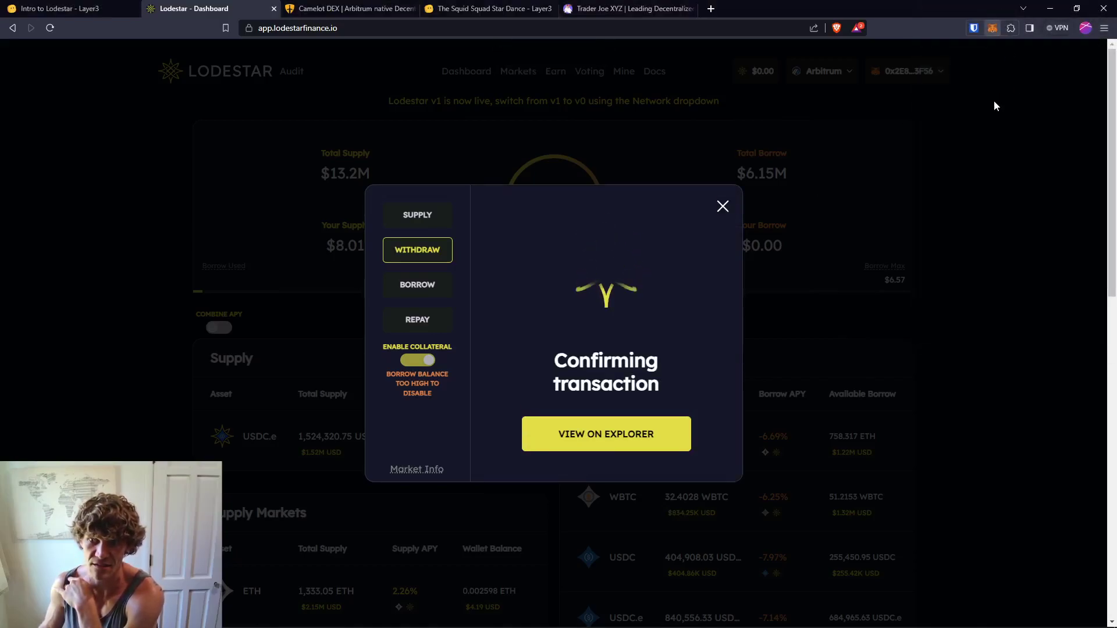
# Step: Check the recent activity in MetaMask, then close Lodestar's withdrawal dialog and the Trader Joe page
pyautogui.hotkey('alt', 'shift', 'm')
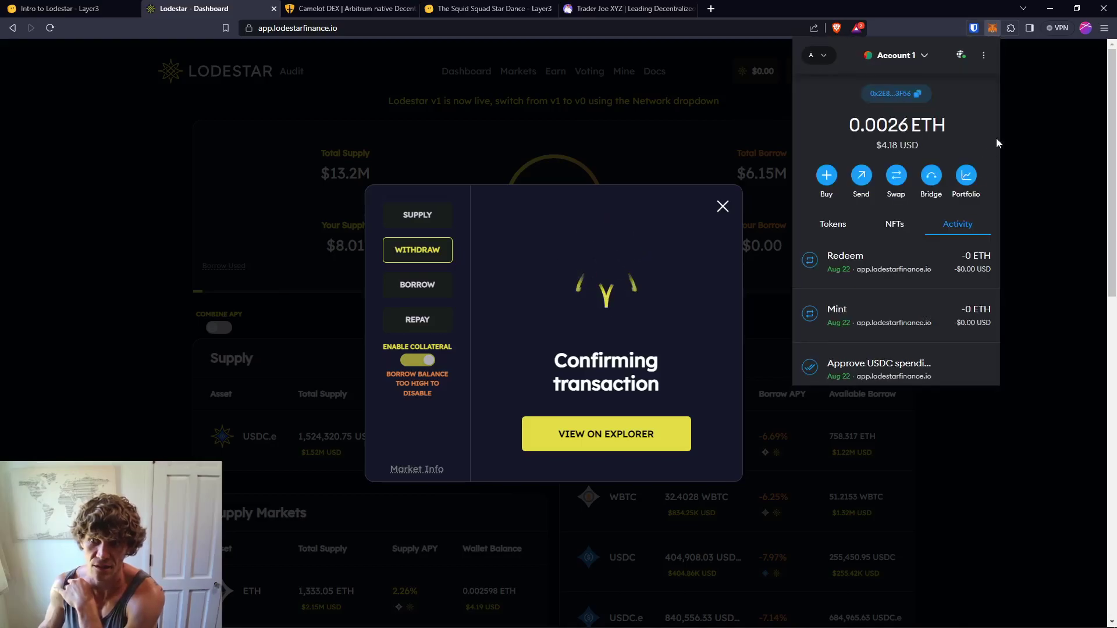
pyautogui.click(922, 22)
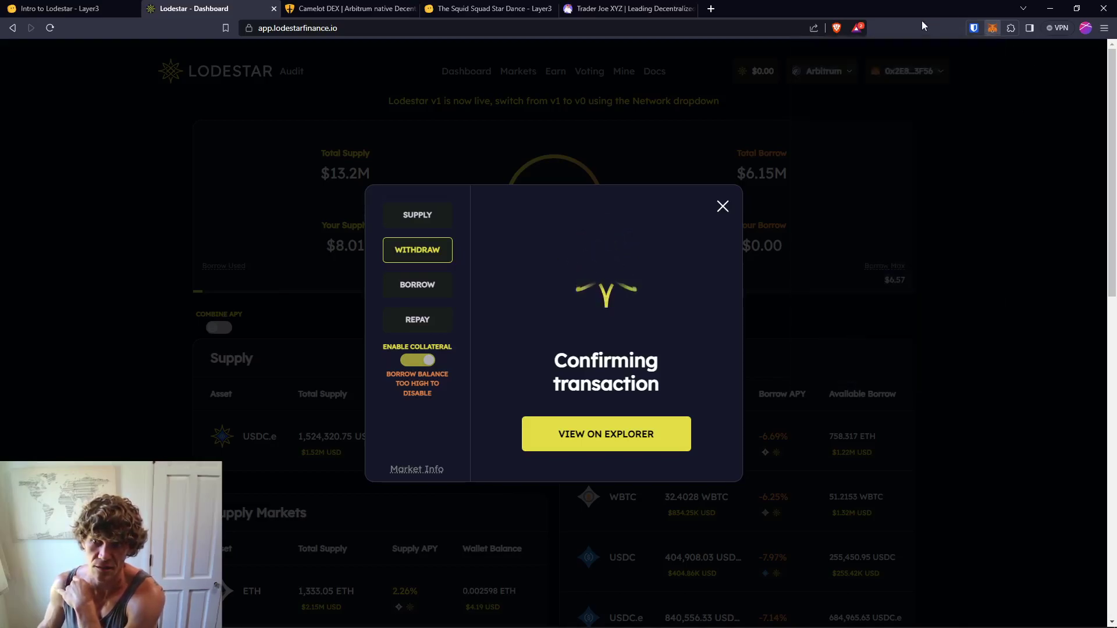
pyautogui.click(716, 208)
pyautogui.click(630, 9)
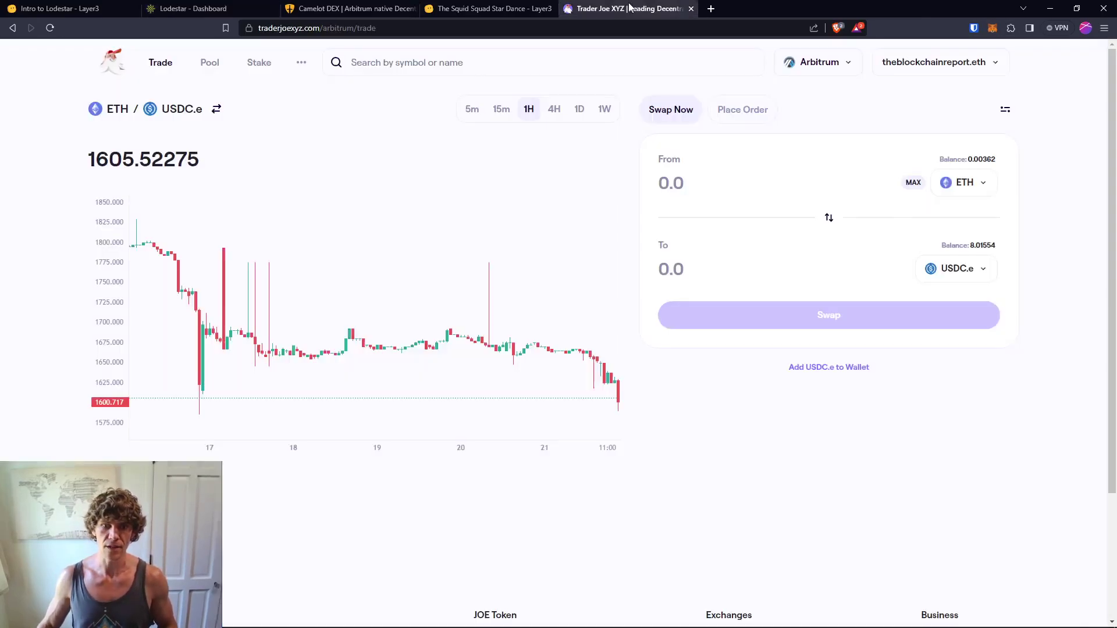
pyautogui.click(691, 9)
# Step: Try to swap the full balance of 8.015543 USDC.e to USDC on Camelot
pyautogui.click(371, 12)
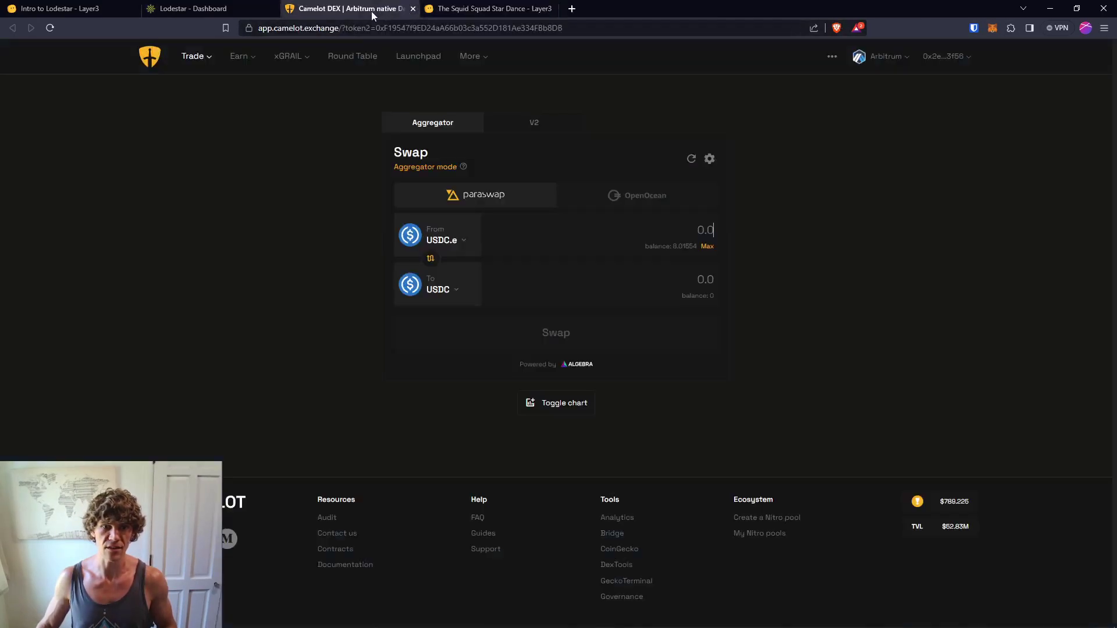
pyautogui.click(708, 246)
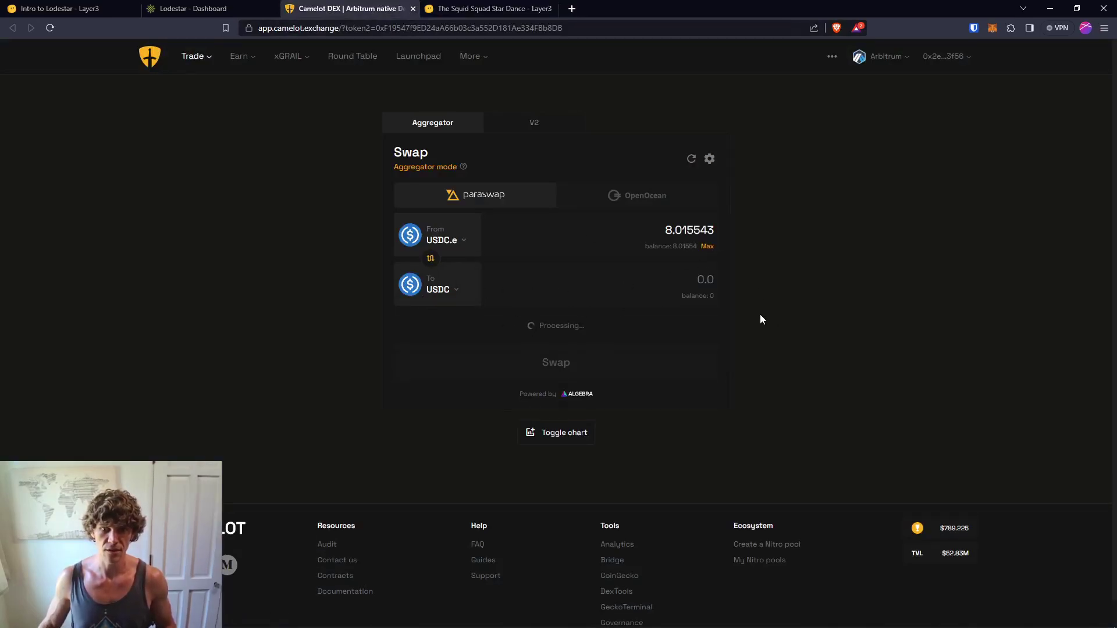
pyautogui.click(644, 362)
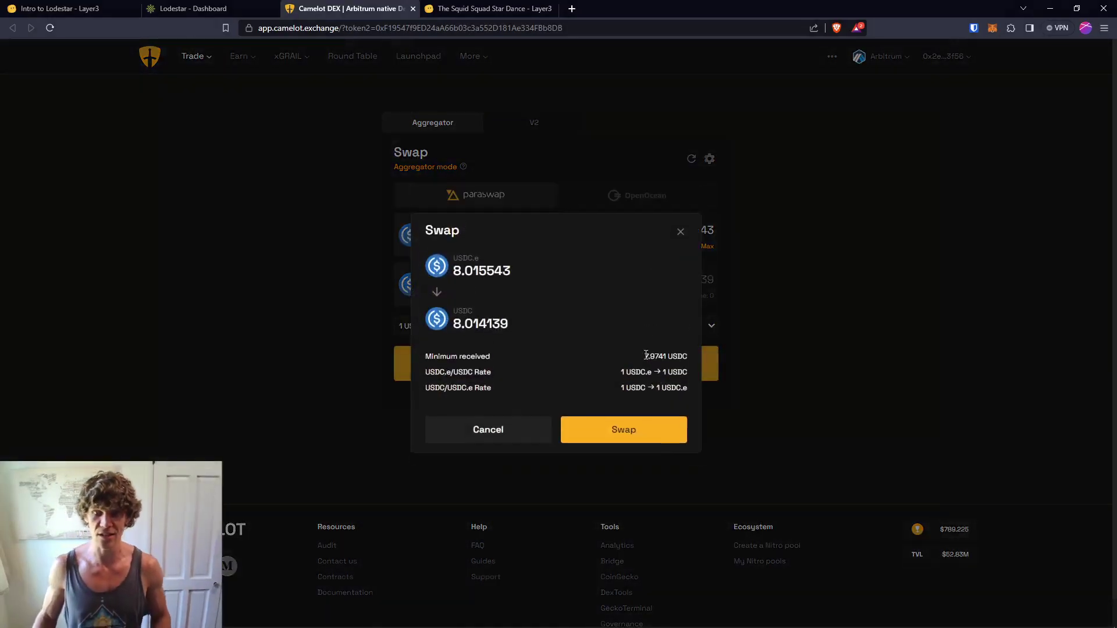
pyautogui.click(589, 429)
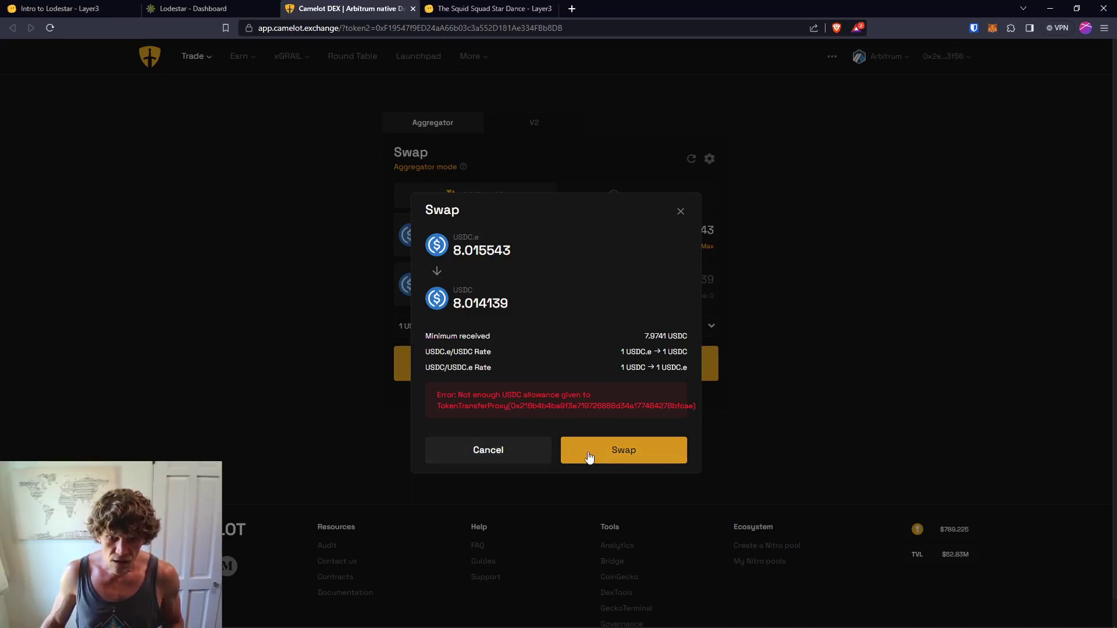
pyautogui.click(614, 452)
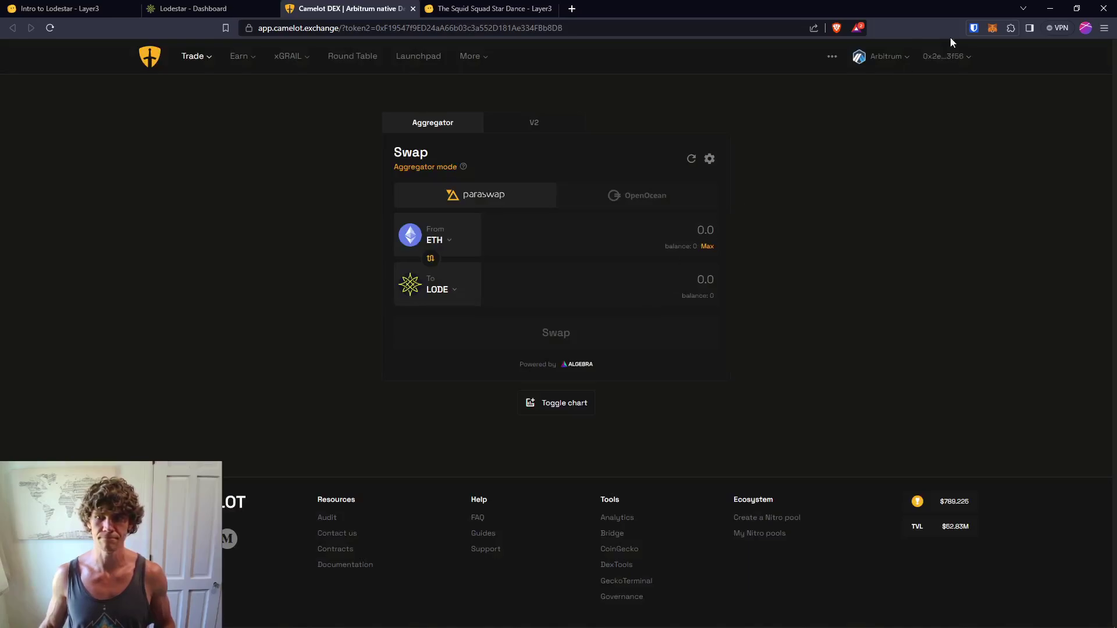
# Step: Set up a Camelot swap from USDC.e to USDC using the maximum balance of 8.015543 USDC.e
pyautogui.click(437, 239)
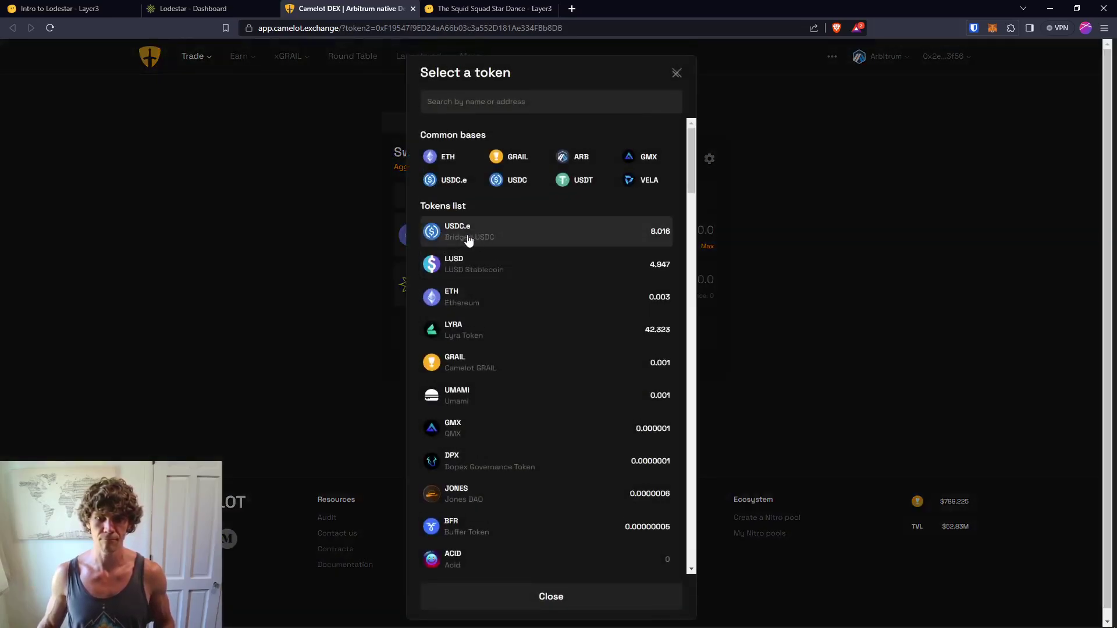
pyautogui.click(525, 235)
pyautogui.click(452, 284)
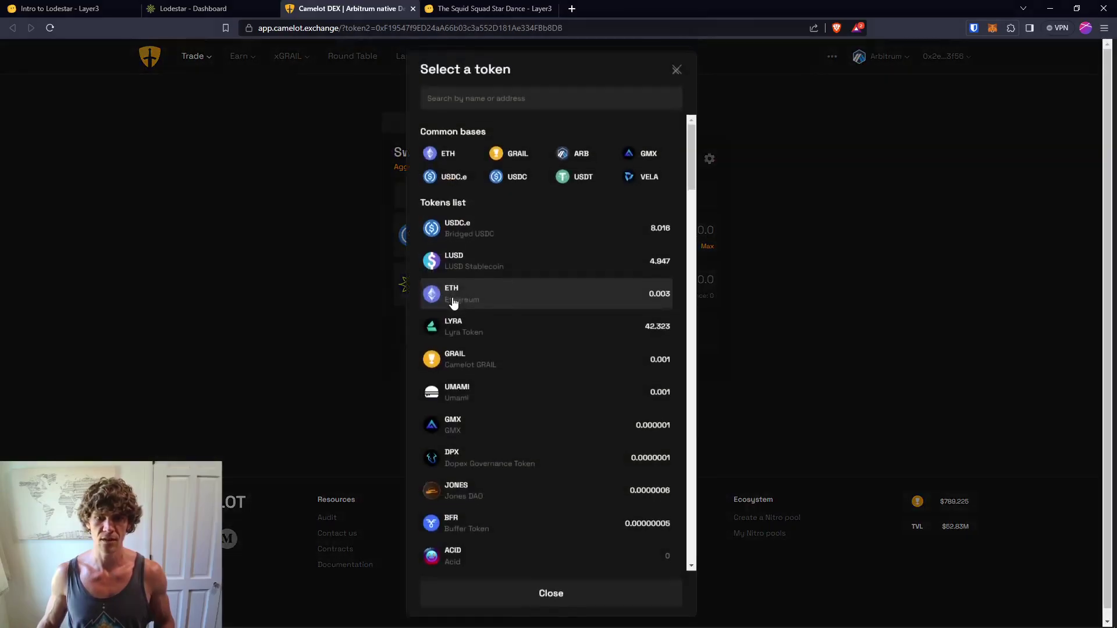
pyautogui.click(515, 181)
pyautogui.click(707, 248)
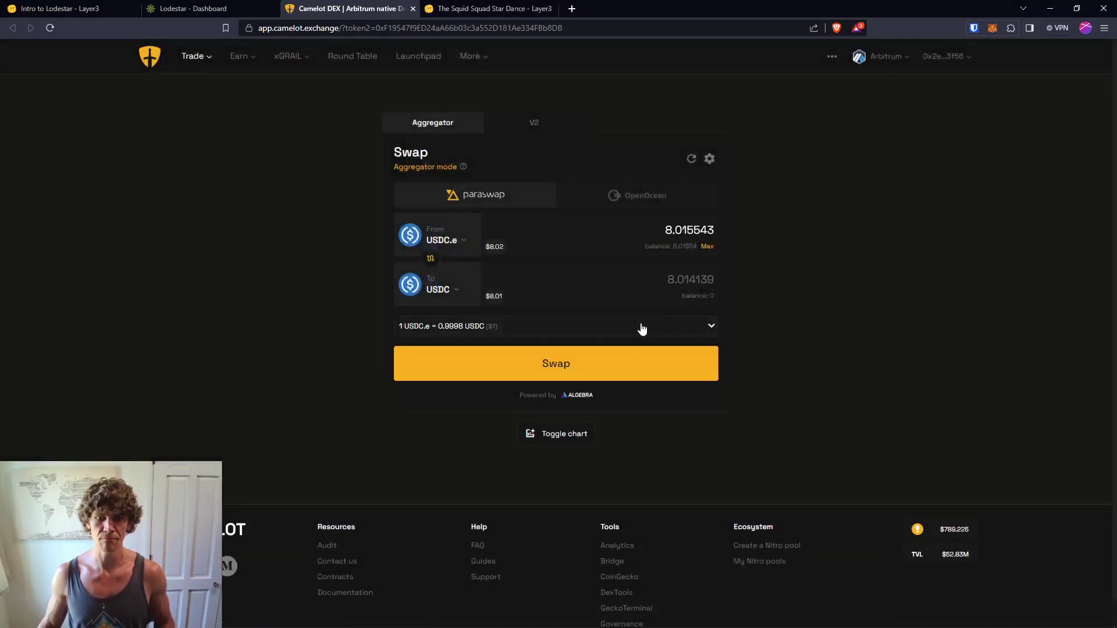
# Step: Try to submit the swap, dismiss it, and save the swap settings with 0.5% slippage, 20-minute deadline and 4 max hops
pyautogui.click(620, 354)
pyautogui.click(613, 429)
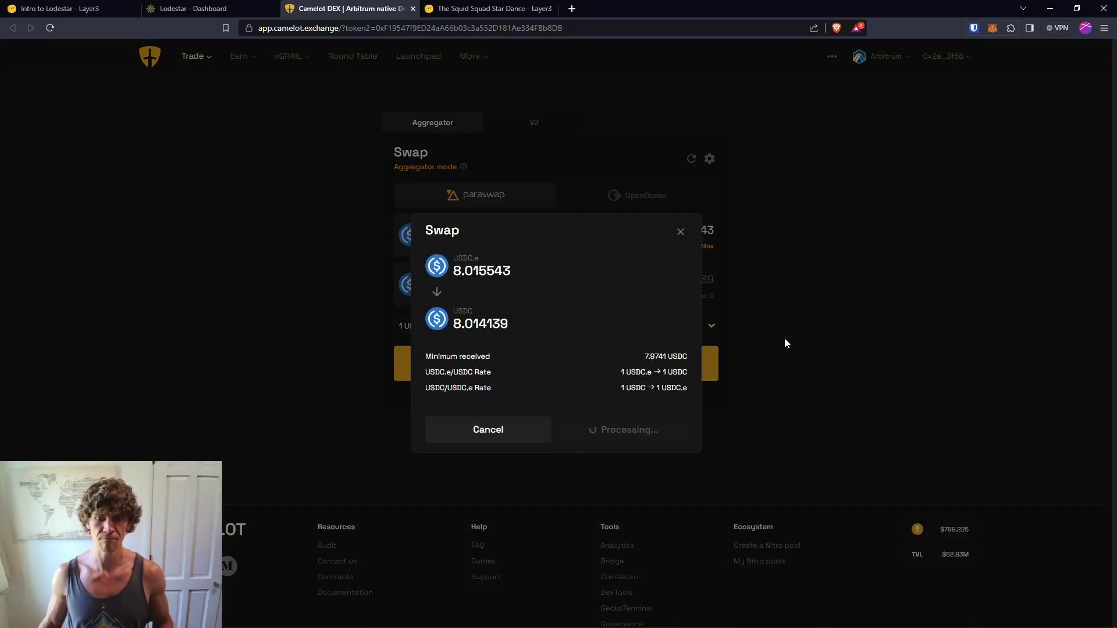
pyautogui.click(706, 189)
pyautogui.click(709, 159)
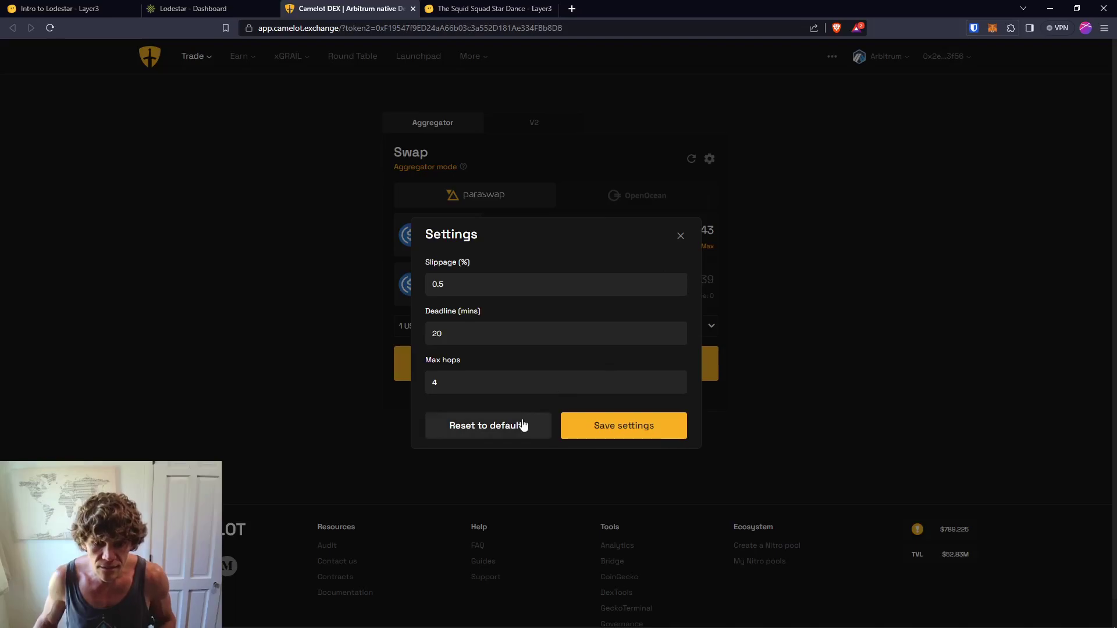
pyautogui.click(604, 431)
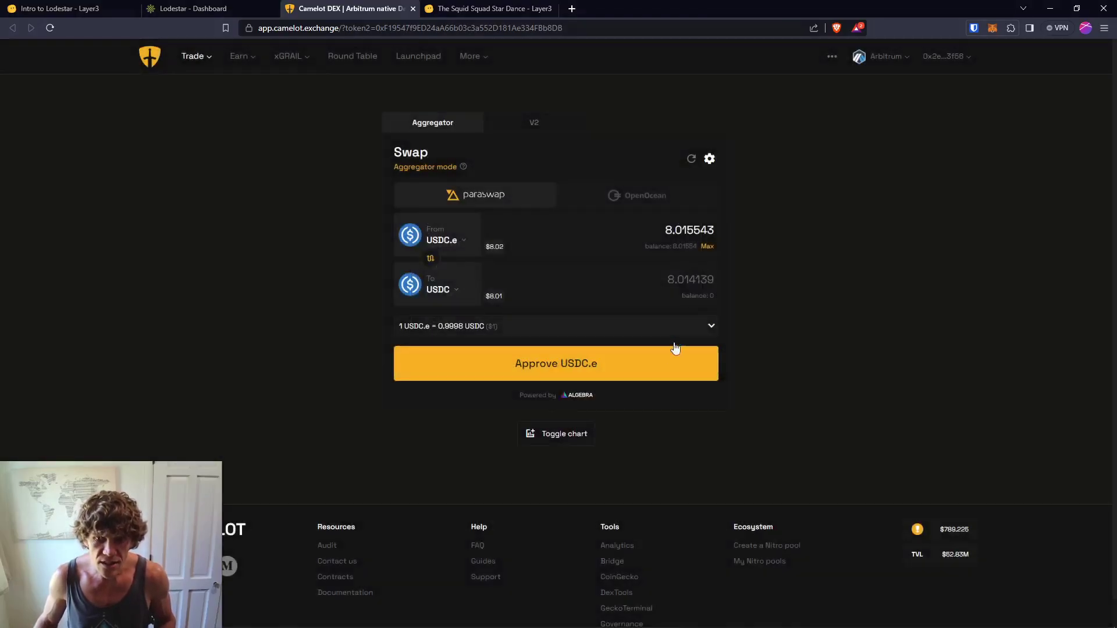
# Step: Approve USDC.e for Camelot with a custom spending cap of 8.015543 in MetaMask
pyautogui.click(638, 369)
pyautogui.click(686, 336)
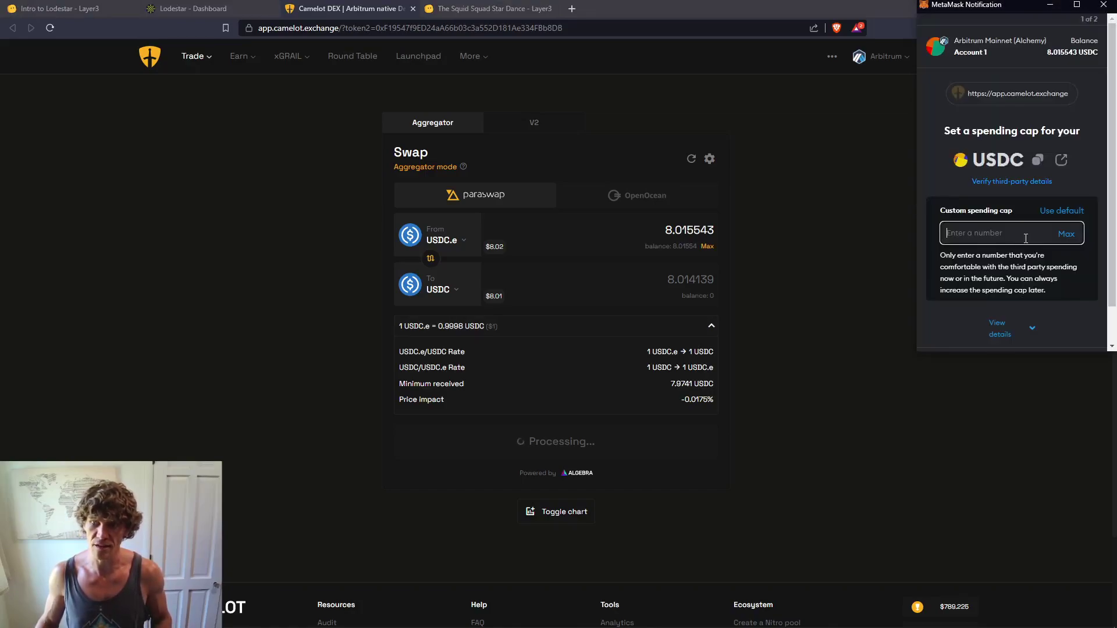
pyautogui.click(1067, 197)
pyautogui.click(1056, 329)
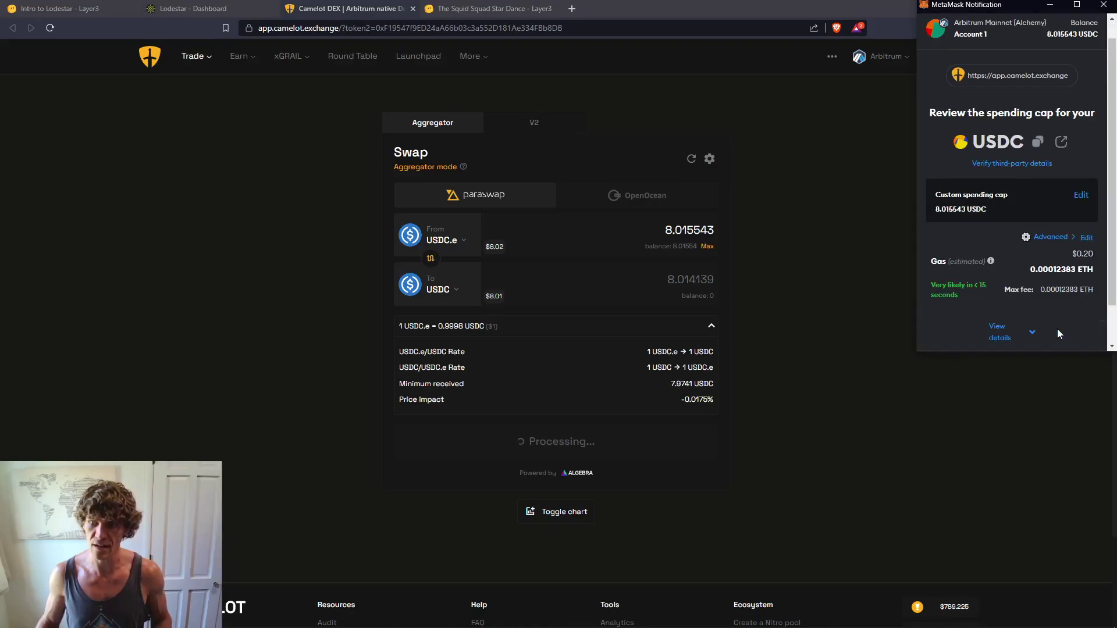
pyautogui.scroll(-1, 1057, 329)
pyautogui.click(1063, 327)
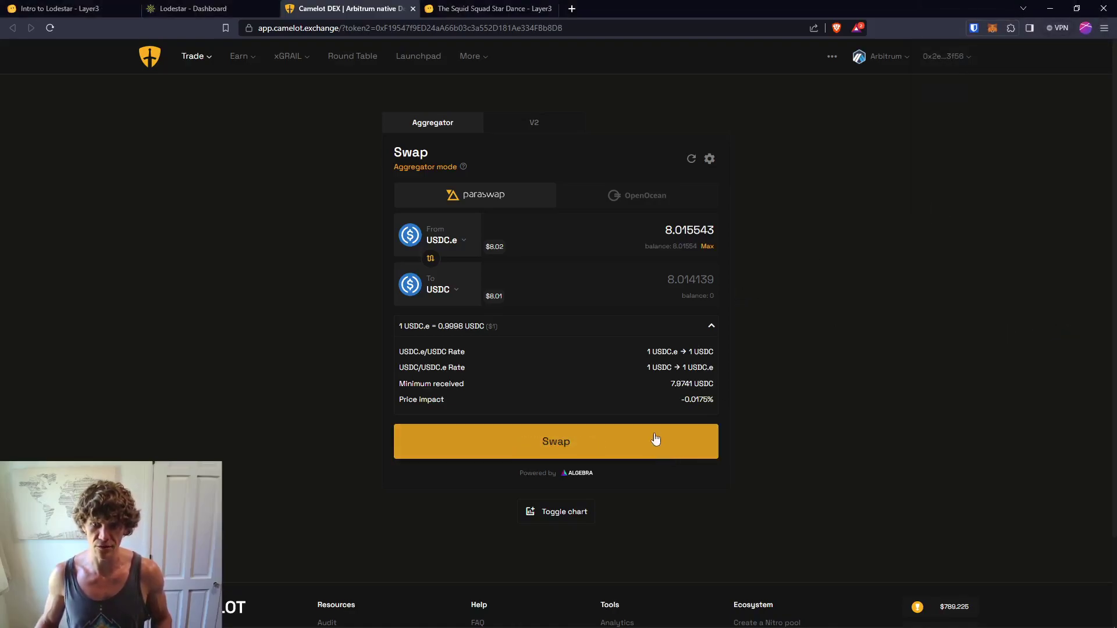
# Step: Swap 8.015543 USDC.e to USDC on Camelot and confirm the transaction in MetaMask
pyautogui.click(656, 439)
pyautogui.click(637, 434)
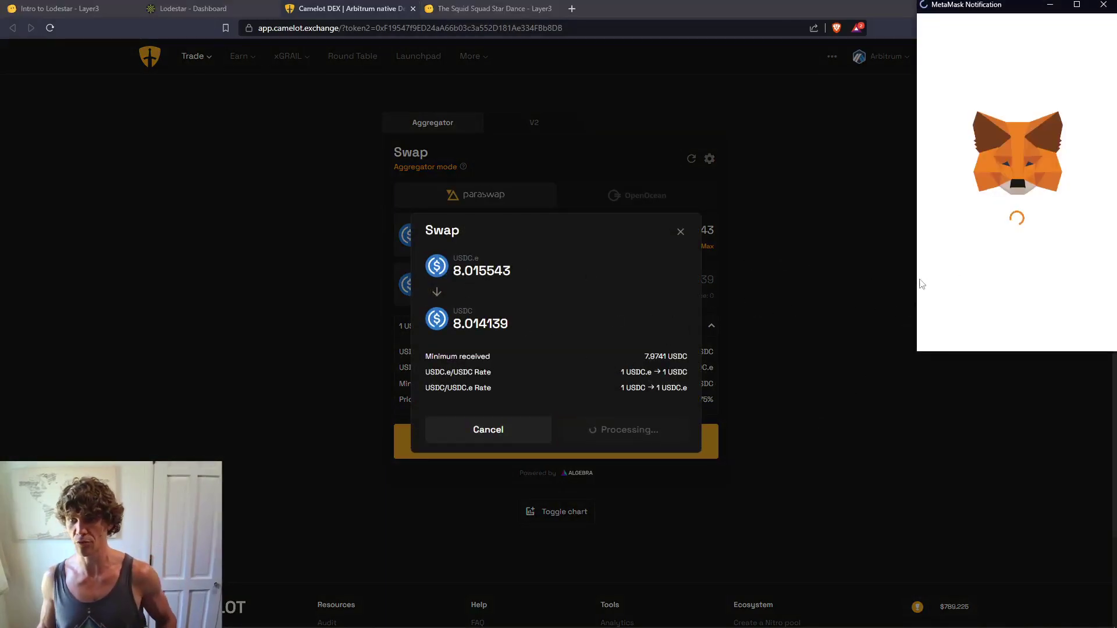
pyautogui.scroll(-1, 1072, 302)
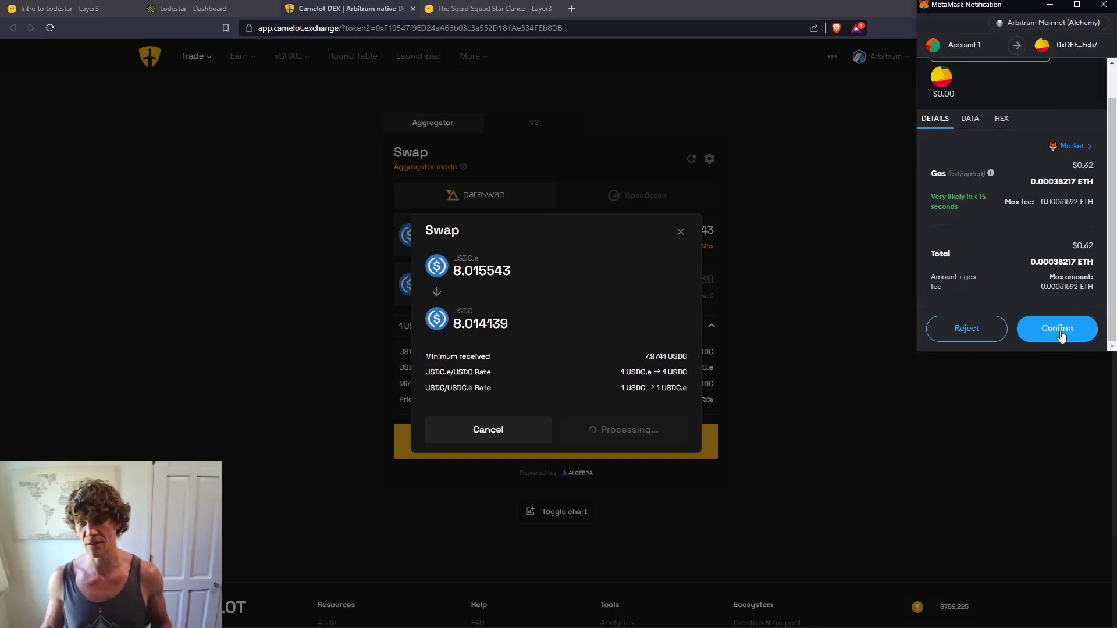
pyautogui.click(1060, 330)
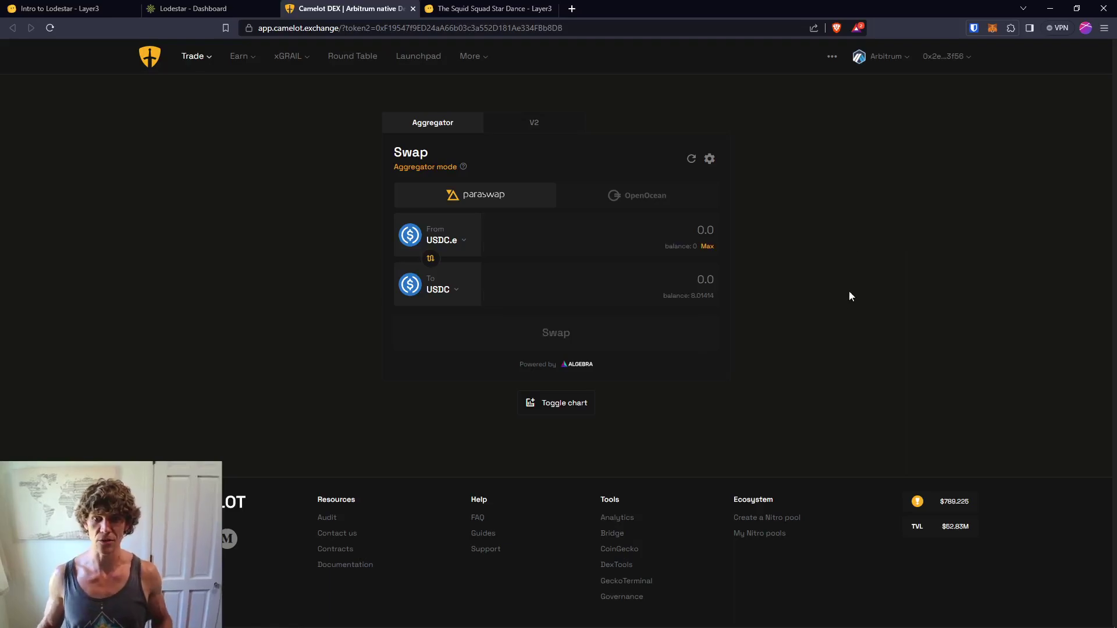
# Step: Switch to Lodestar, open the USDC supply market, and approve USDC in MetaMask with a custom spending cap of 8.014139
pyautogui.click(192, 10)
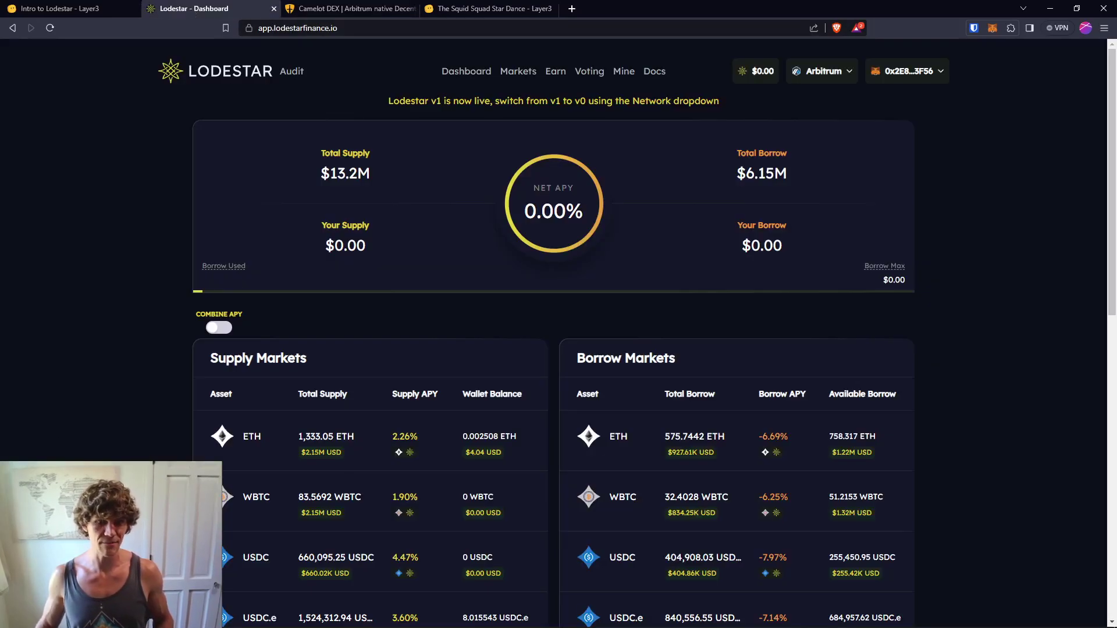
pyautogui.click(250, 565)
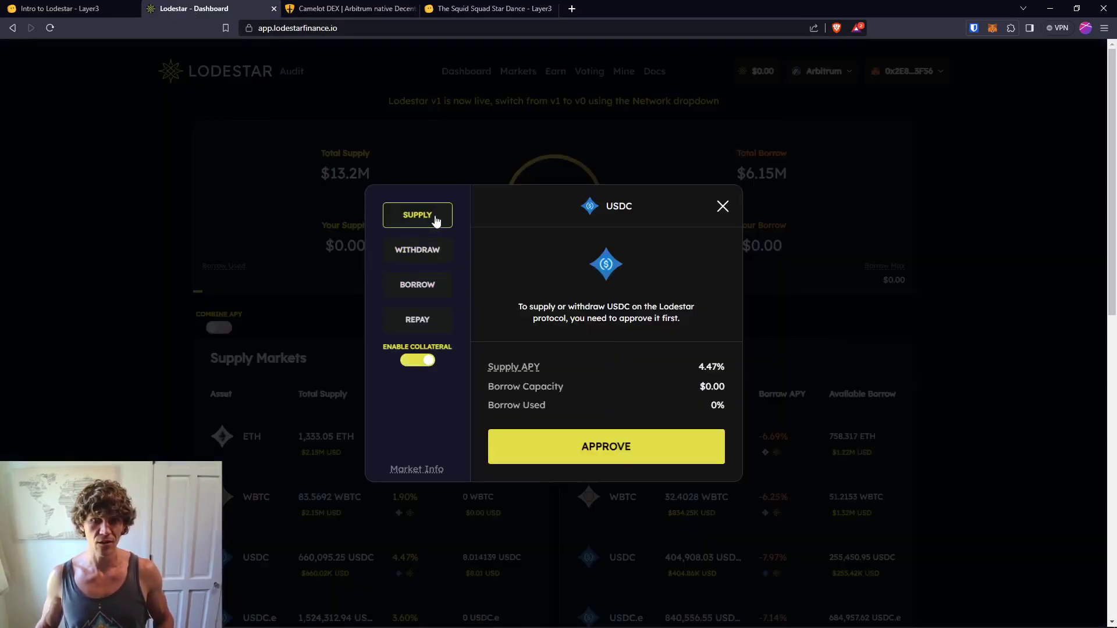
pyautogui.click(623, 447)
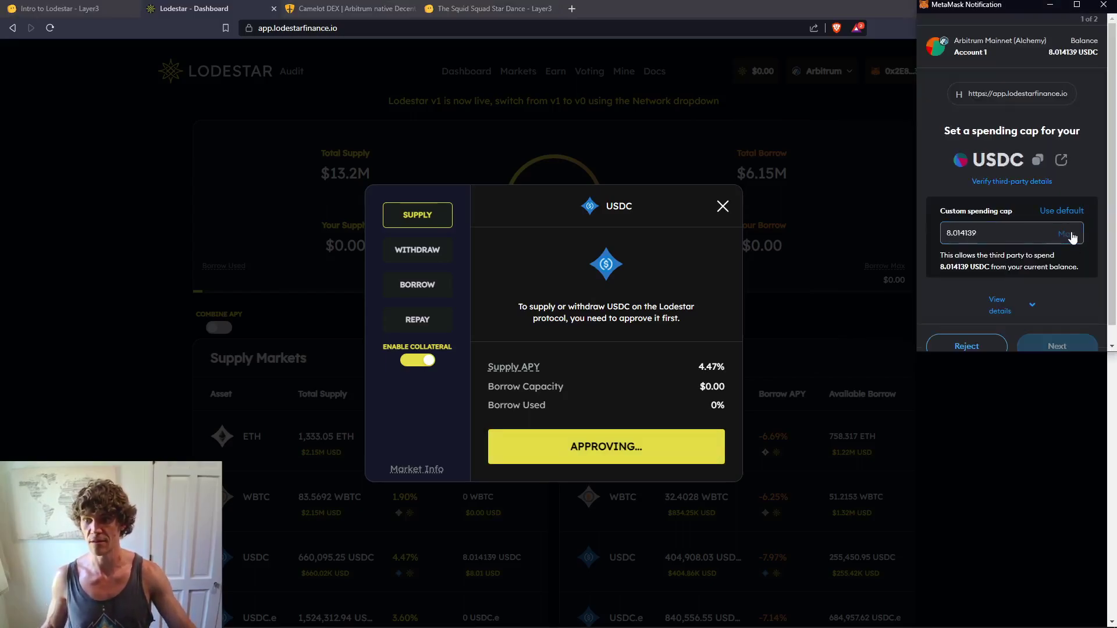
pyautogui.click(1059, 325)
pyautogui.scroll(-2, 1059, 324)
pyautogui.click(1059, 326)
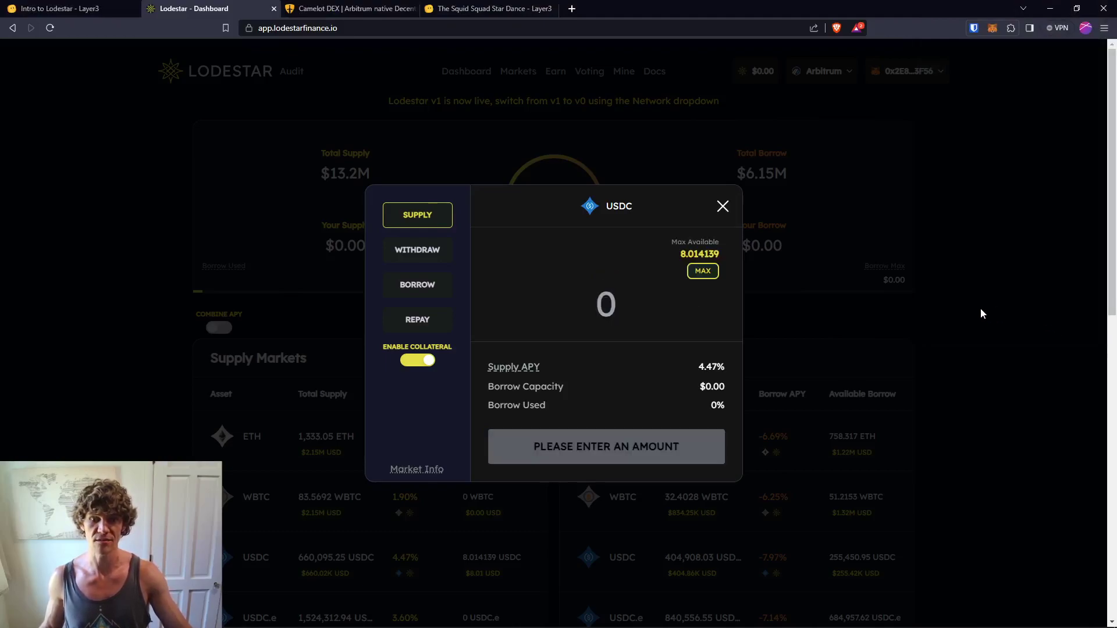
# Step: Supply the maximum 8.014139 USDC on Lodestar, dismissing the extra spending cap request and confirming the supply transaction in MetaMask
pyautogui.click(703, 271)
pyautogui.click(640, 482)
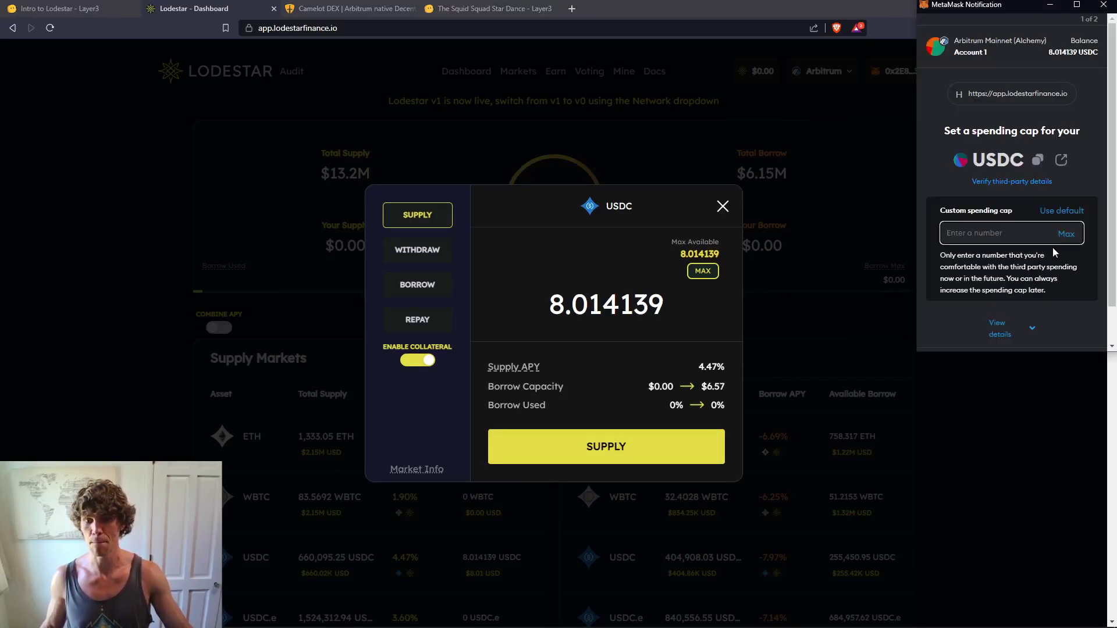
pyautogui.click(1104, 6)
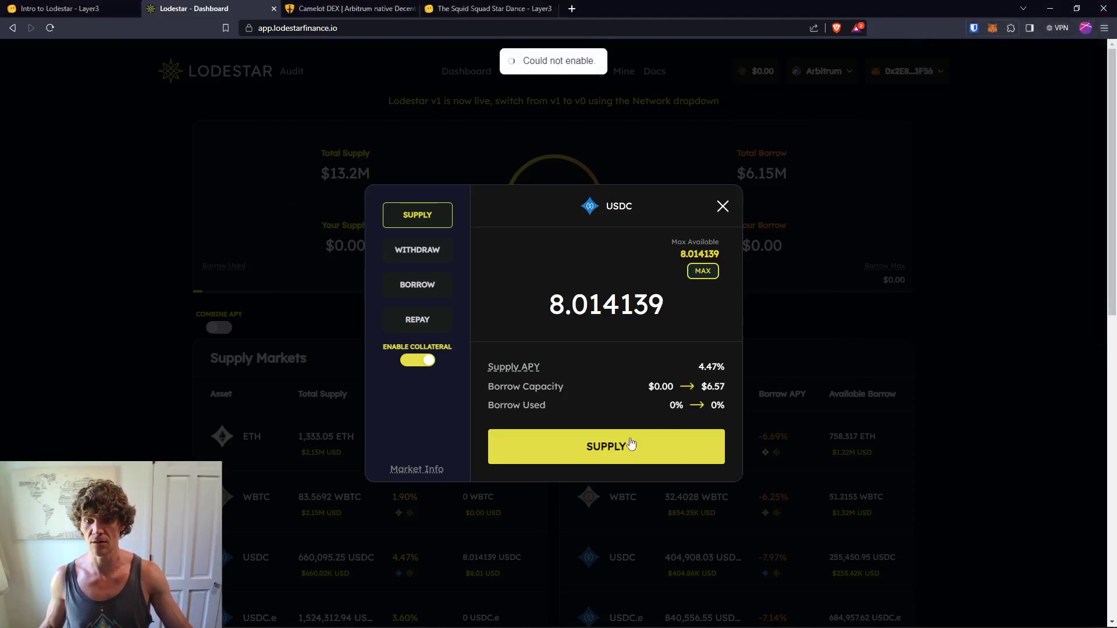
pyautogui.click(617, 449)
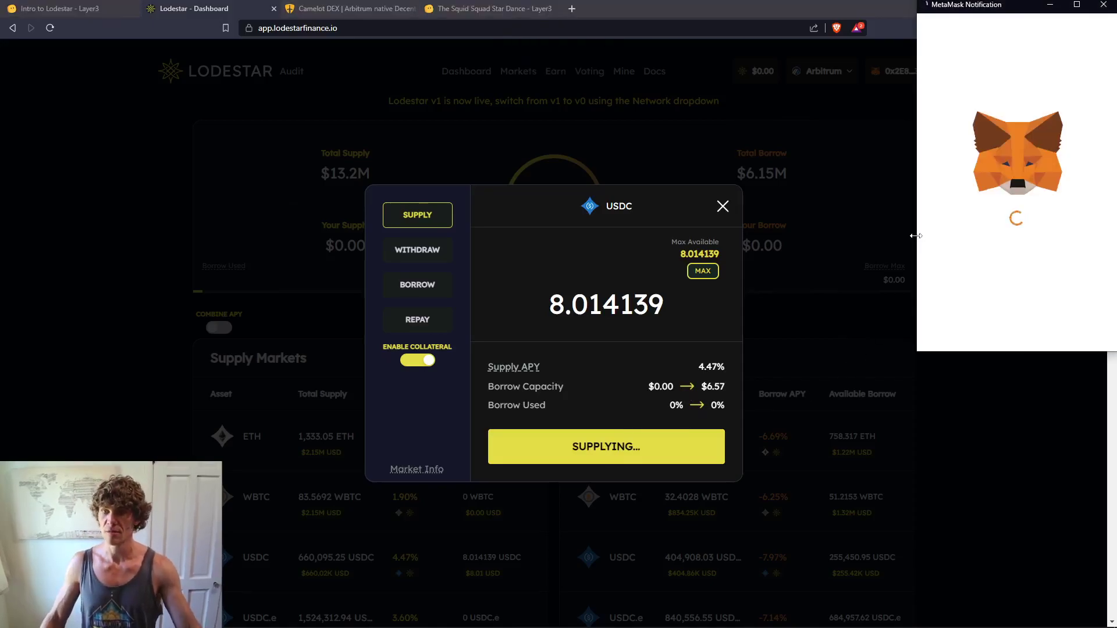
pyautogui.click(1057, 328)
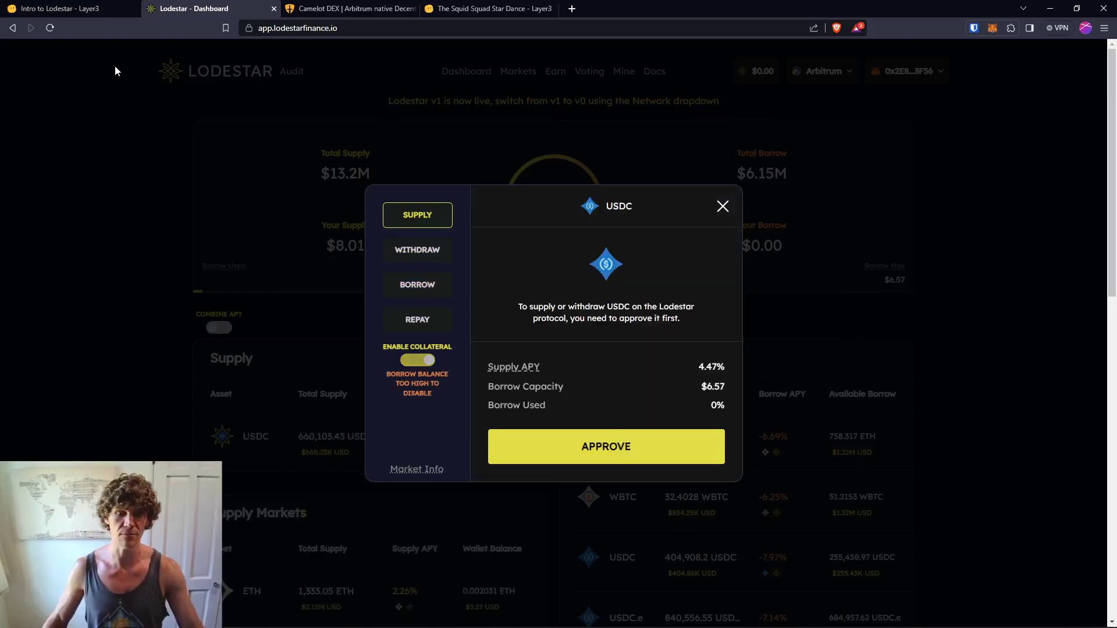
# Step: Bring up the USDC withdrawal form, switch to the Layer3 quest, and verify the Supply USDC task
pyautogui.click(412, 256)
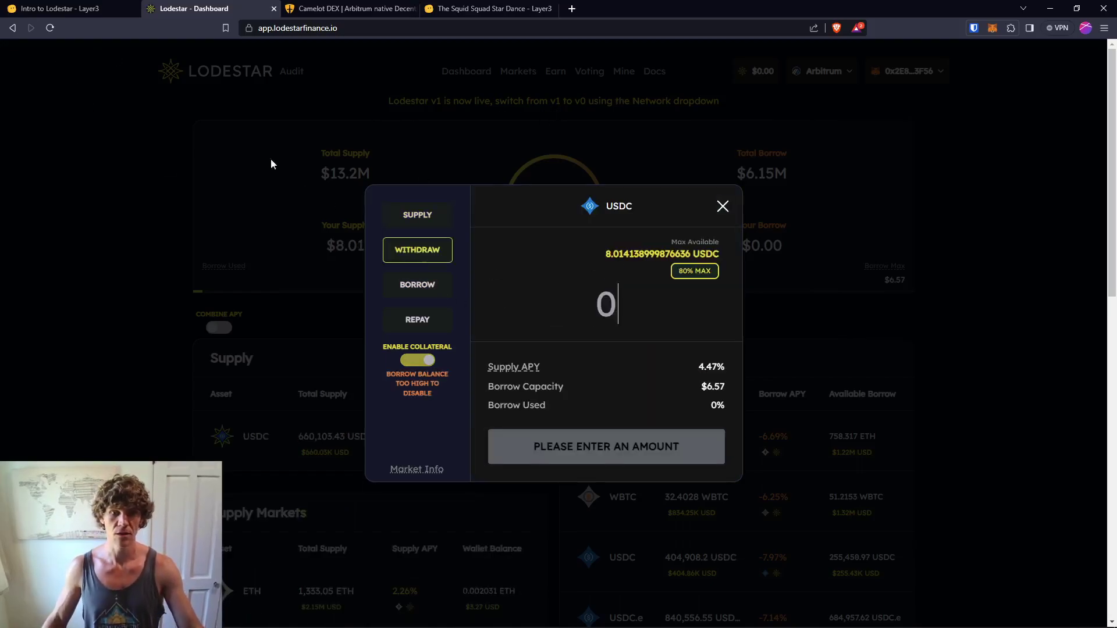
pyautogui.click(58, 8)
pyautogui.click(773, 604)
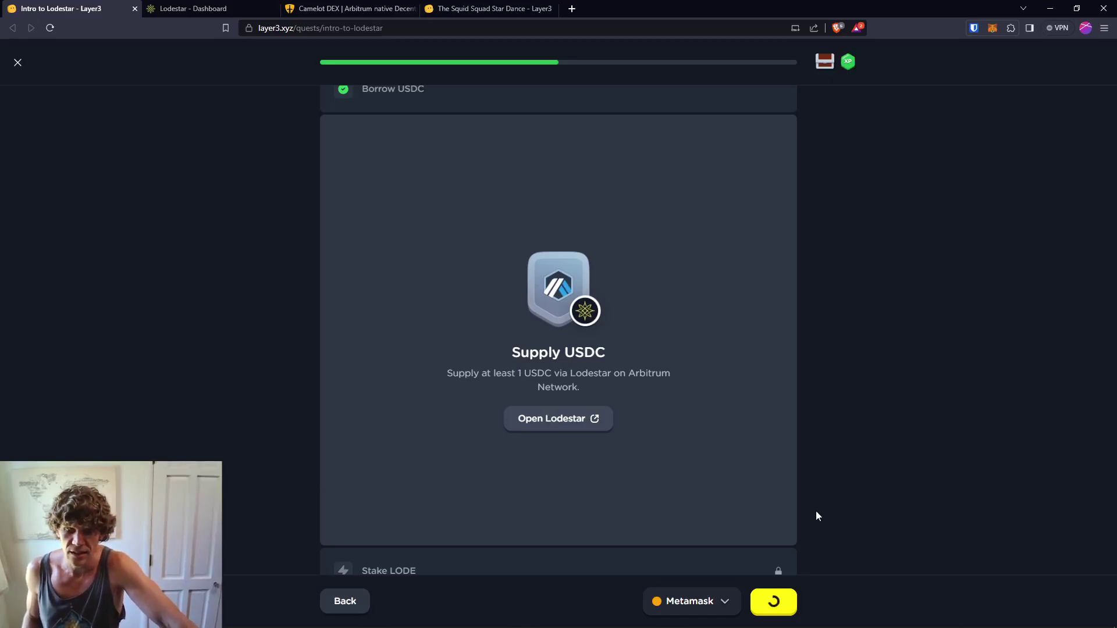
pyautogui.click(17, 62)
pyautogui.click(747, 601)
pyautogui.click(774, 603)
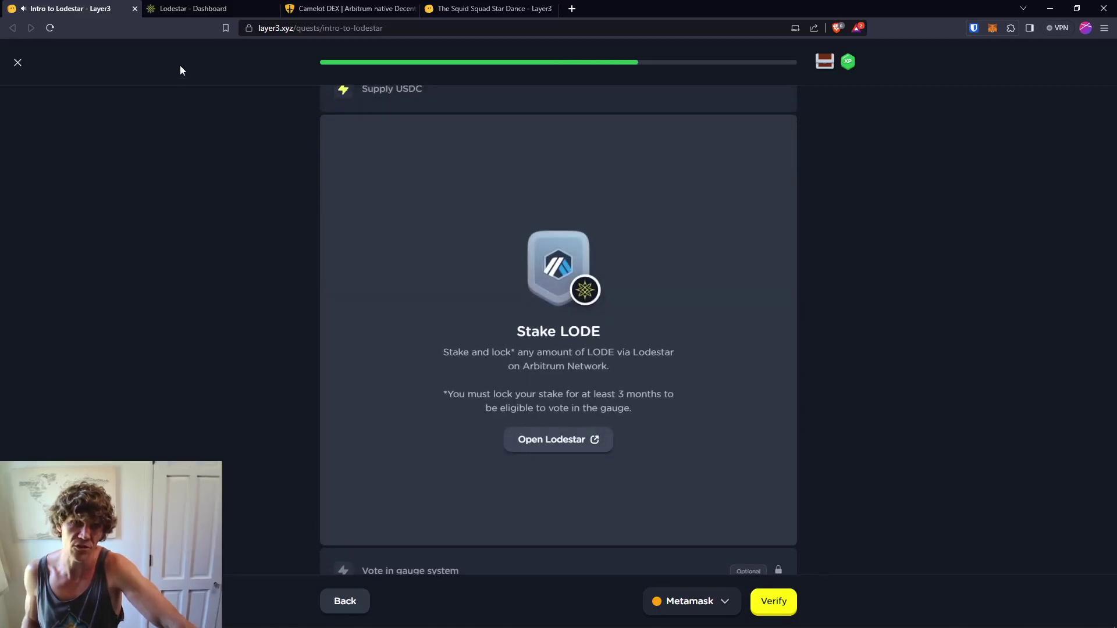
# Step: Return to Lodestar, withdraw the full 8.014138999876636 USDC, and confirm the transaction in MetaMask
pyautogui.click(198, 10)
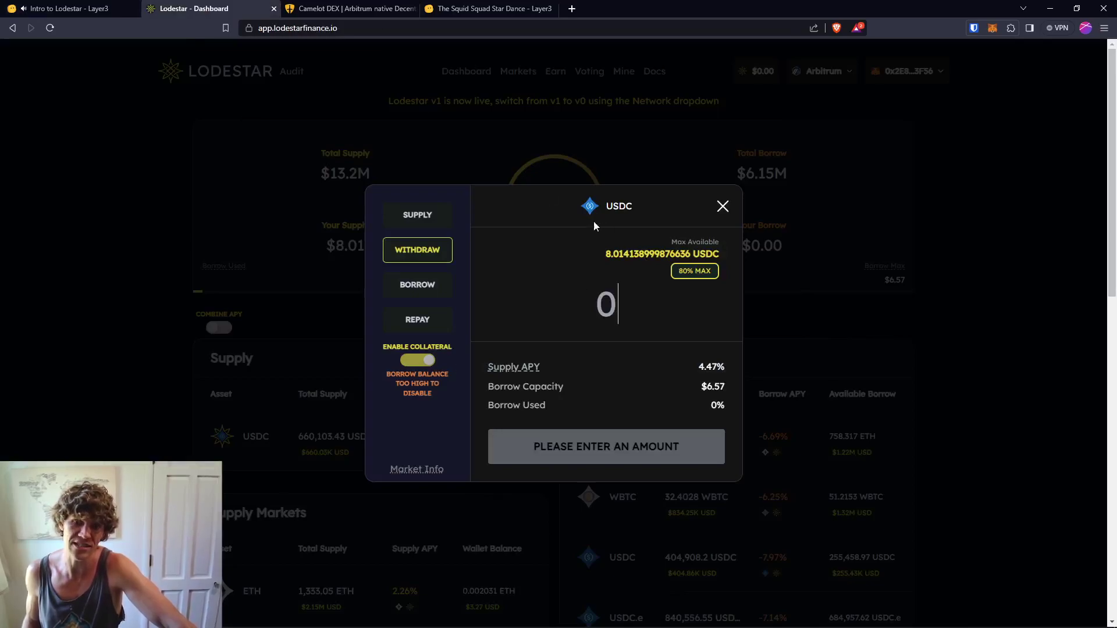
pyautogui.click(76, 9)
pyautogui.click(193, 9)
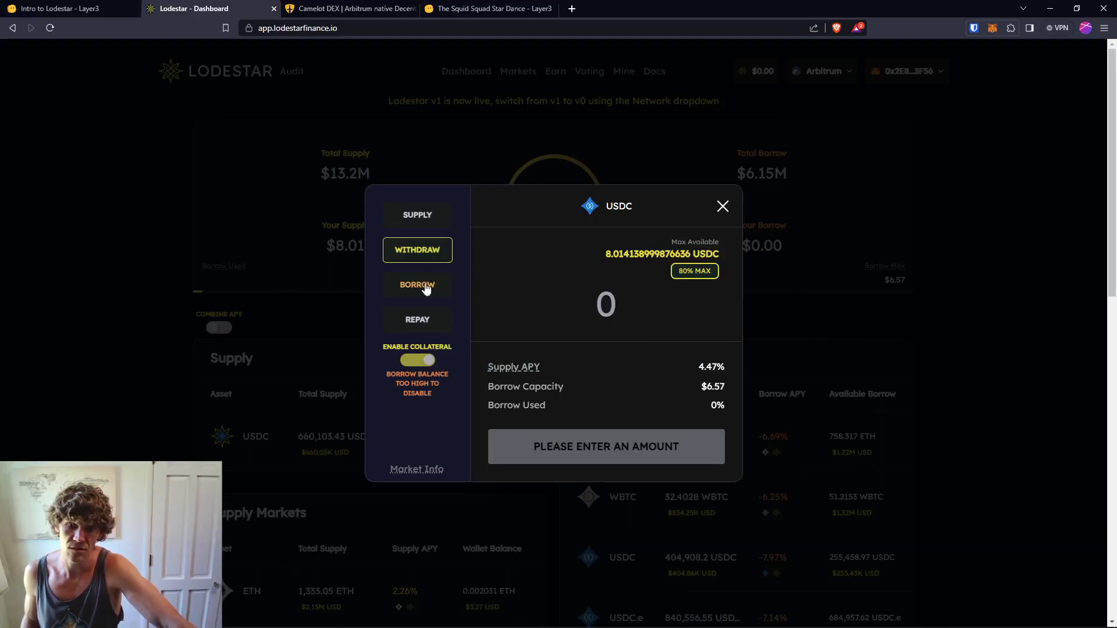
pyautogui.click(704, 270)
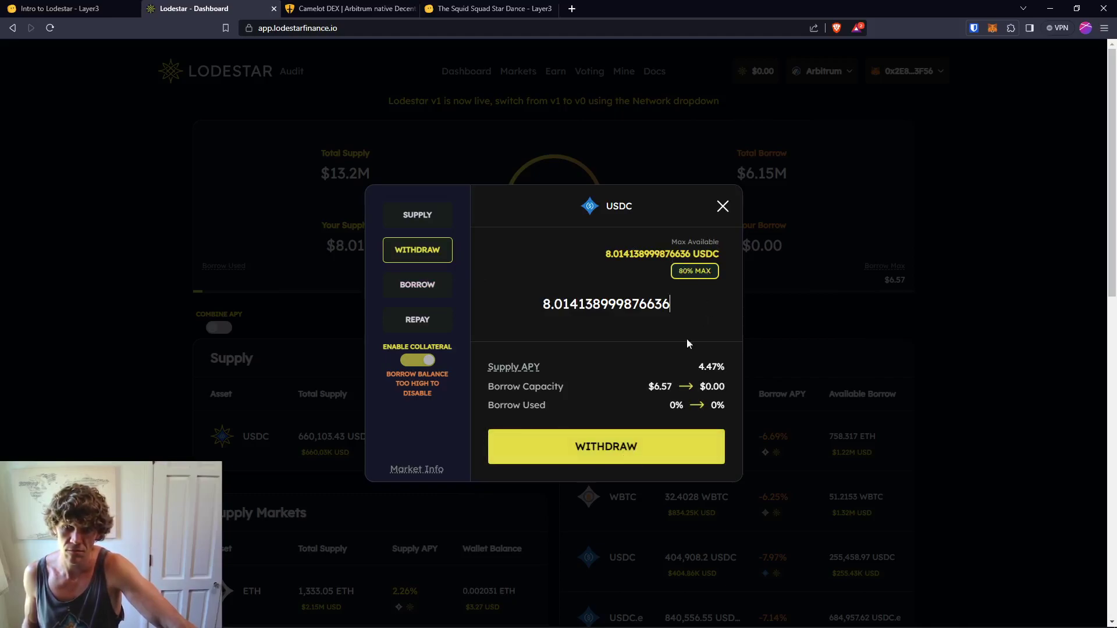
pyautogui.click(590, 447)
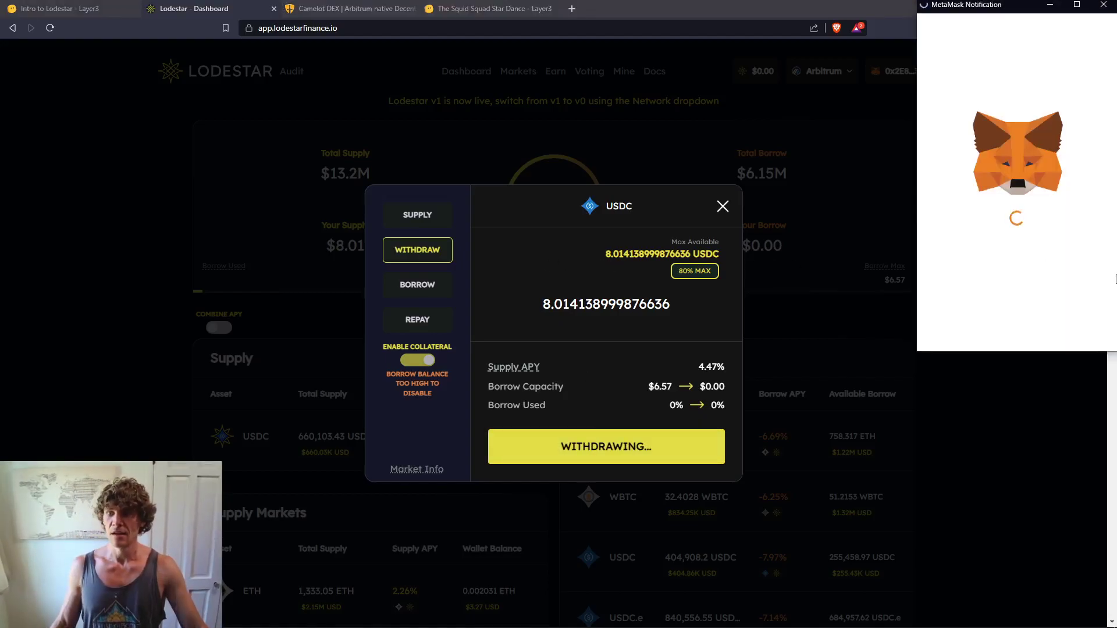
pyautogui.click(1080, 335)
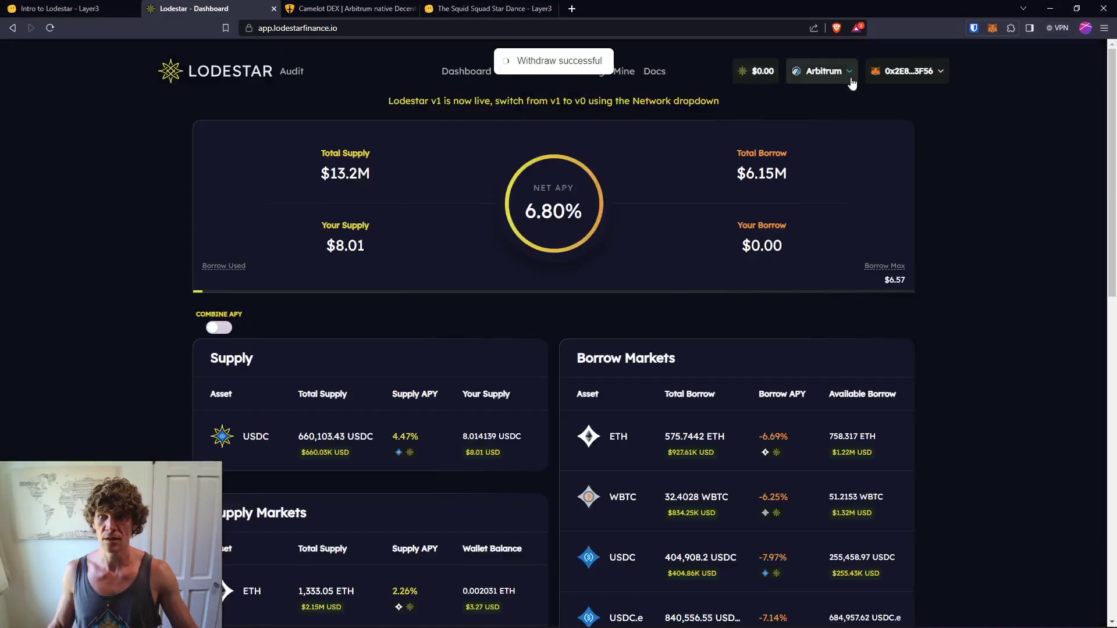
# Step: Open Lodestar's Earn page and check the Stake LODE task requirements on Layer3
pyautogui.click(908, 71)
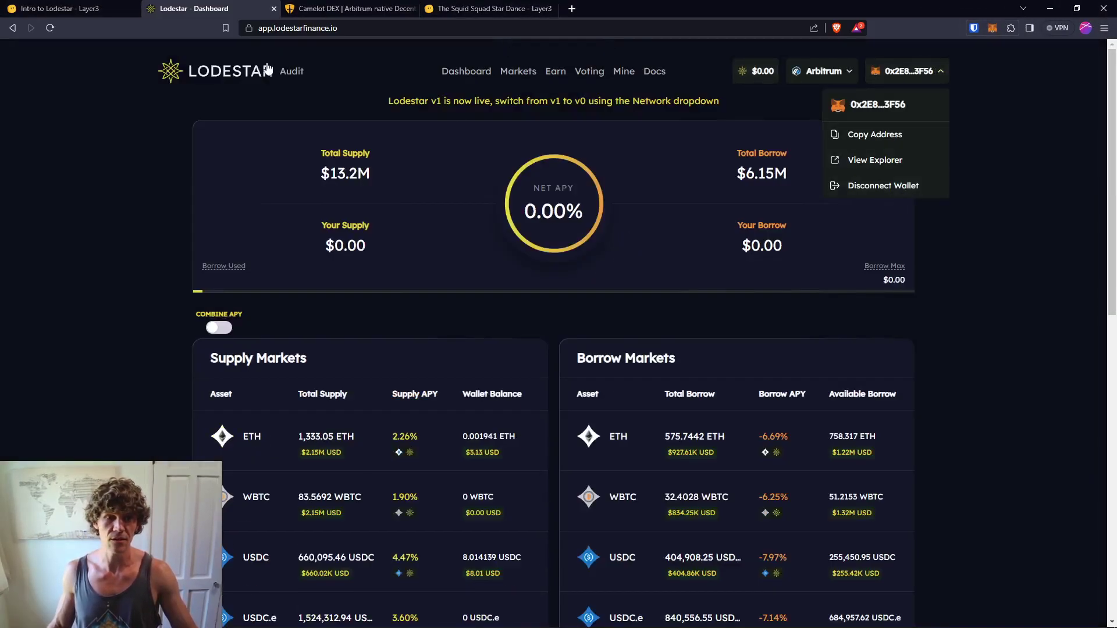
pyautogui.click(594, 107)
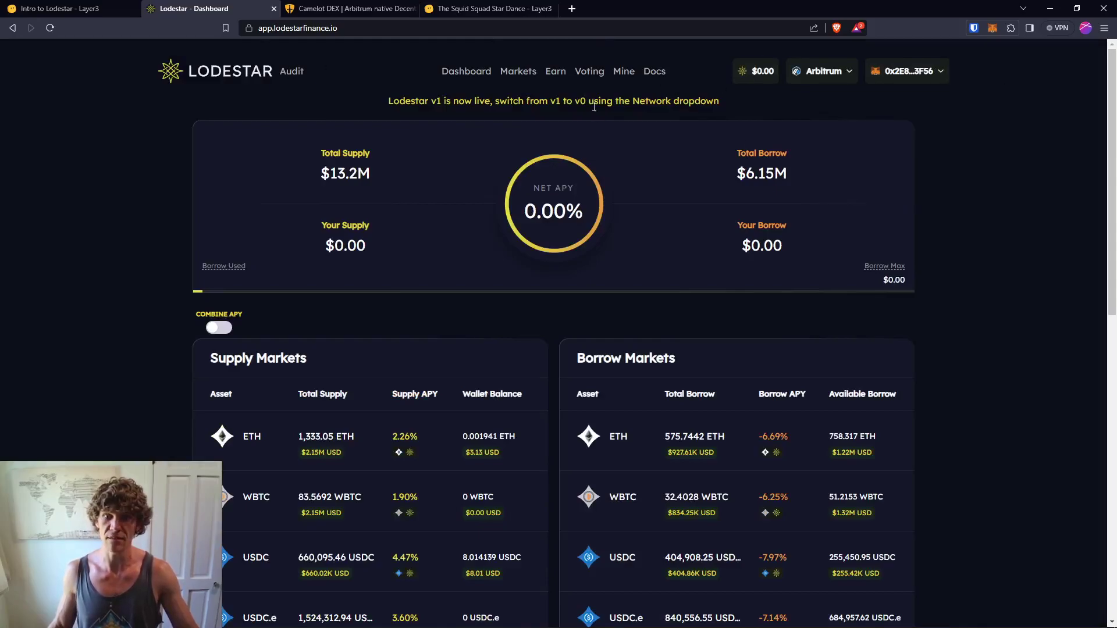
pyautogui.click(523, 75)
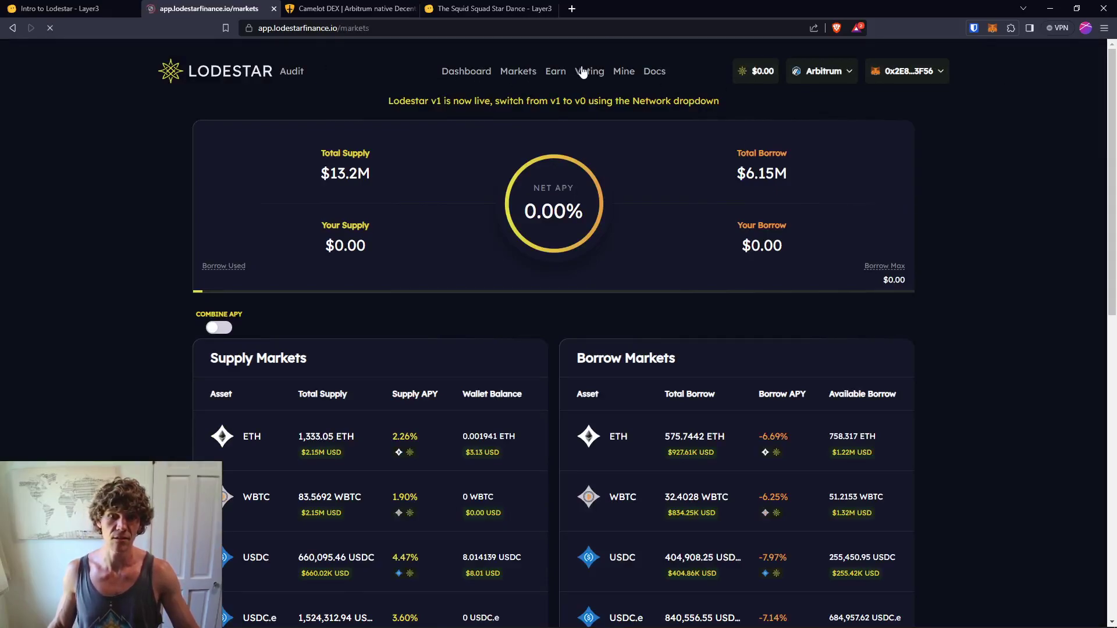
pyautogui.click(58, 8)
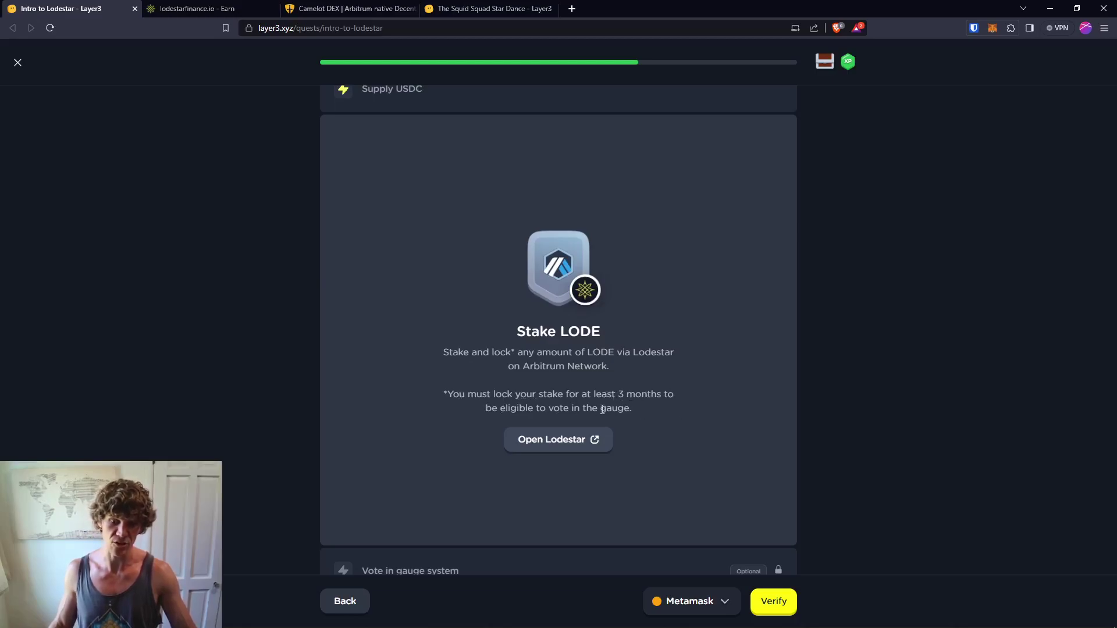
pyautogui.click(198, 8)
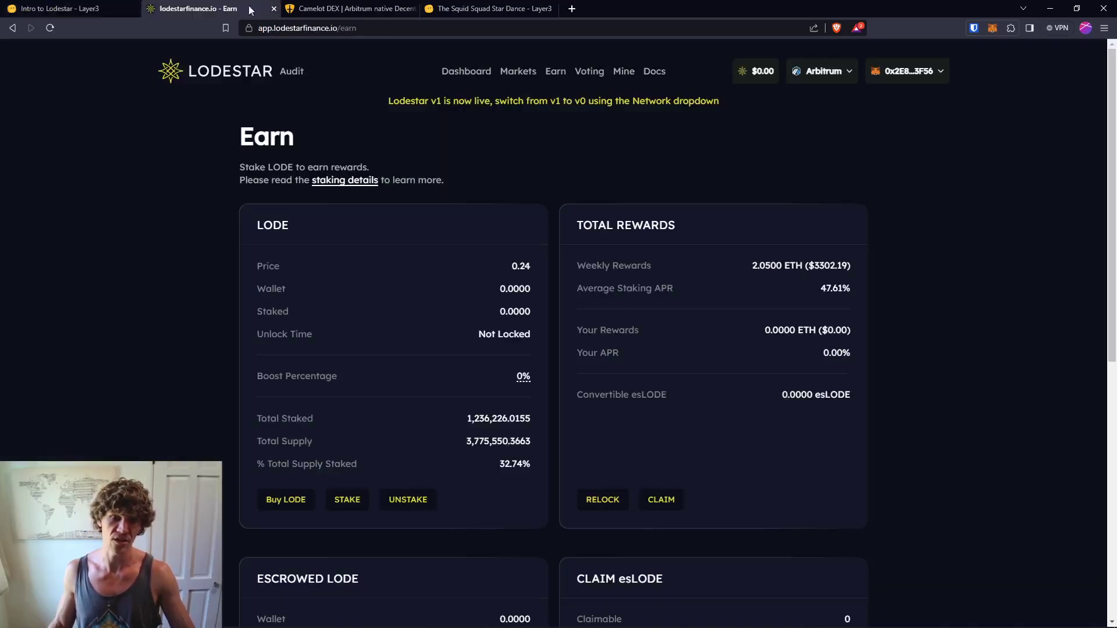
# Step: Switch to Camelot, reverse the swap direction to sell USDC, and choose LODE as the token to receive
pyautogui.click(340, 8)
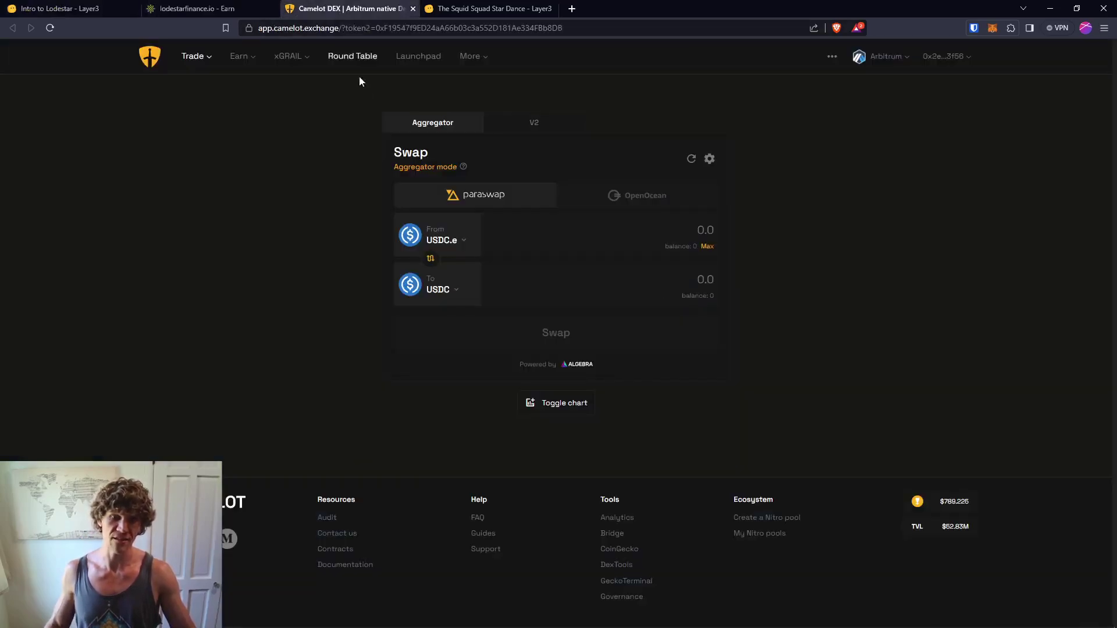
pyautogui.click(431, 258)
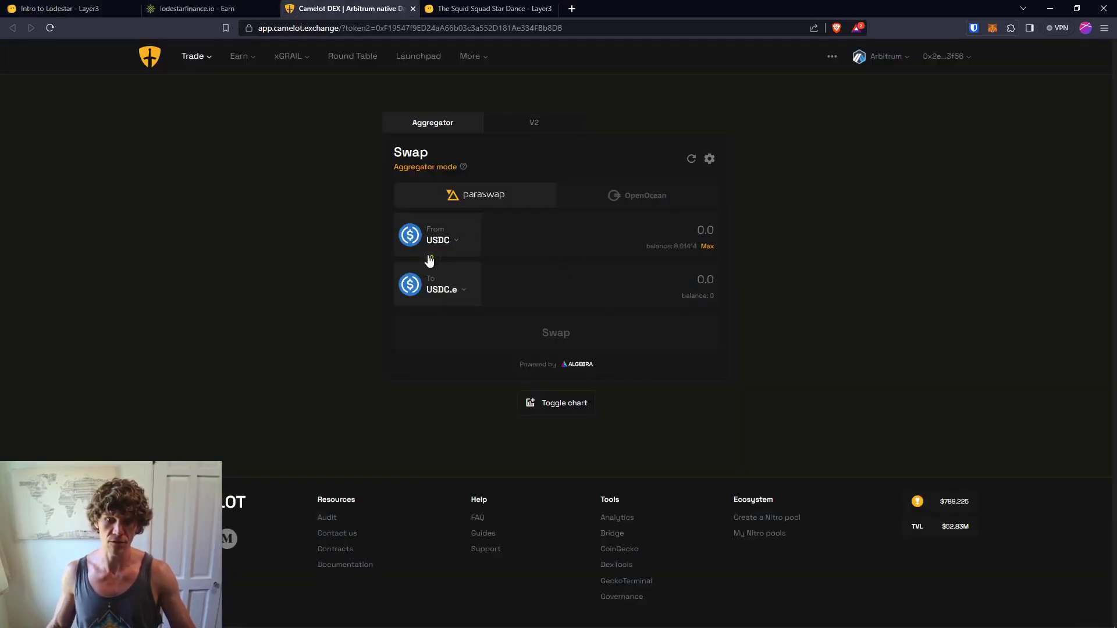
pyautogui.click(451, 287)
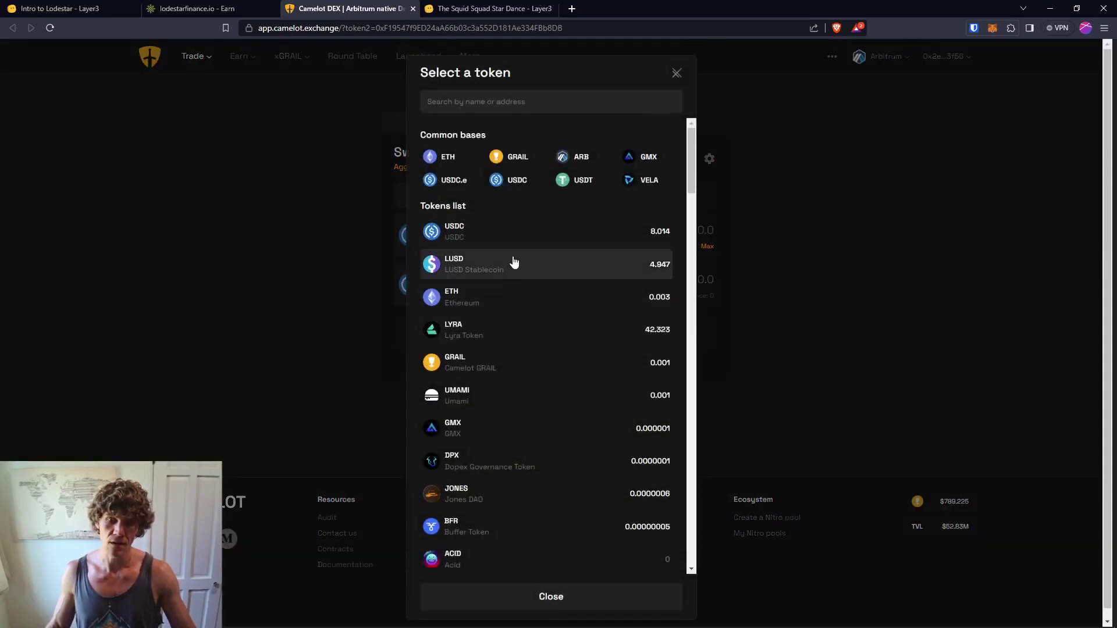
pyautogui.click(558, 103)
pyautogui.write('lode')
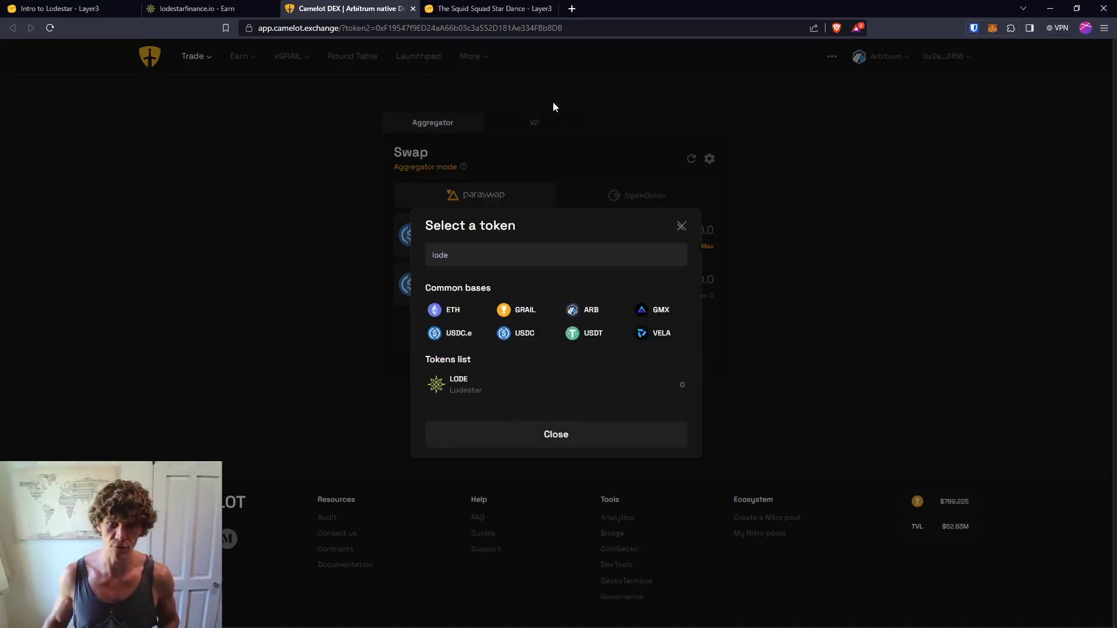
pyautogui.click(483, 382)
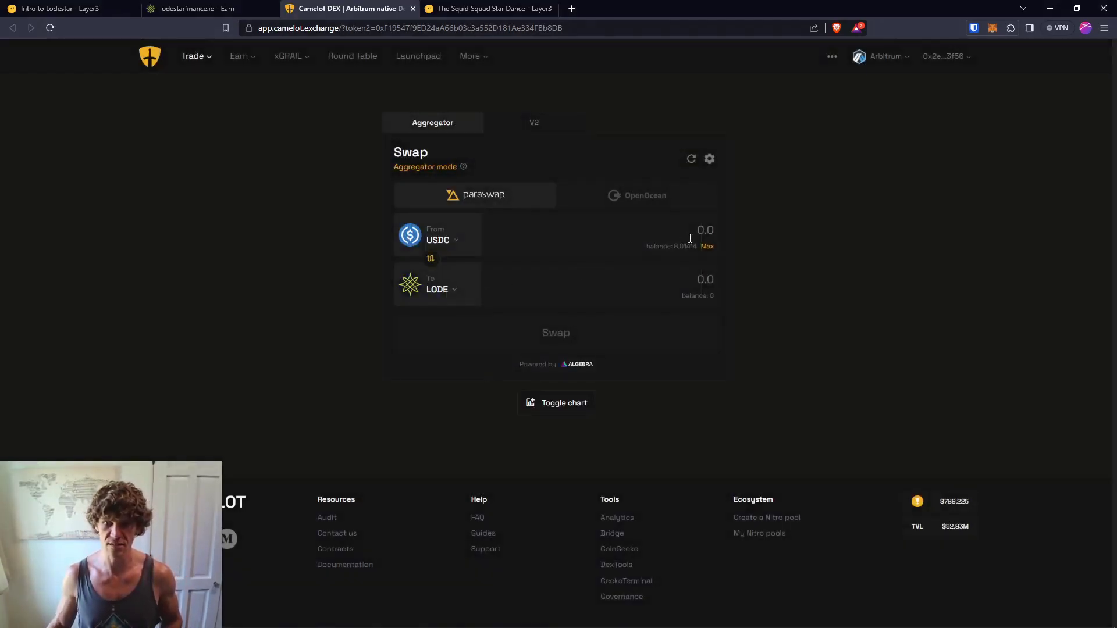
# Step: Set the amount of USDC to swap to 3, after trying 5 and 4
pyautogui.click(708, 232)
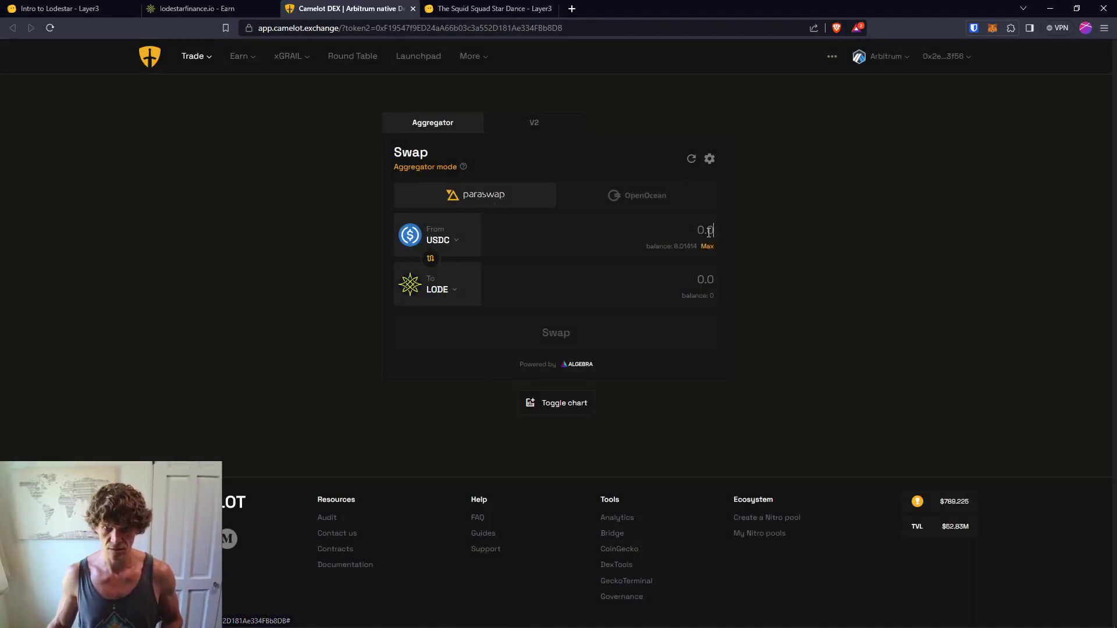
pyautogui.write('5')
pyautogui.press('BackSpace')
pyautogui.write('4')
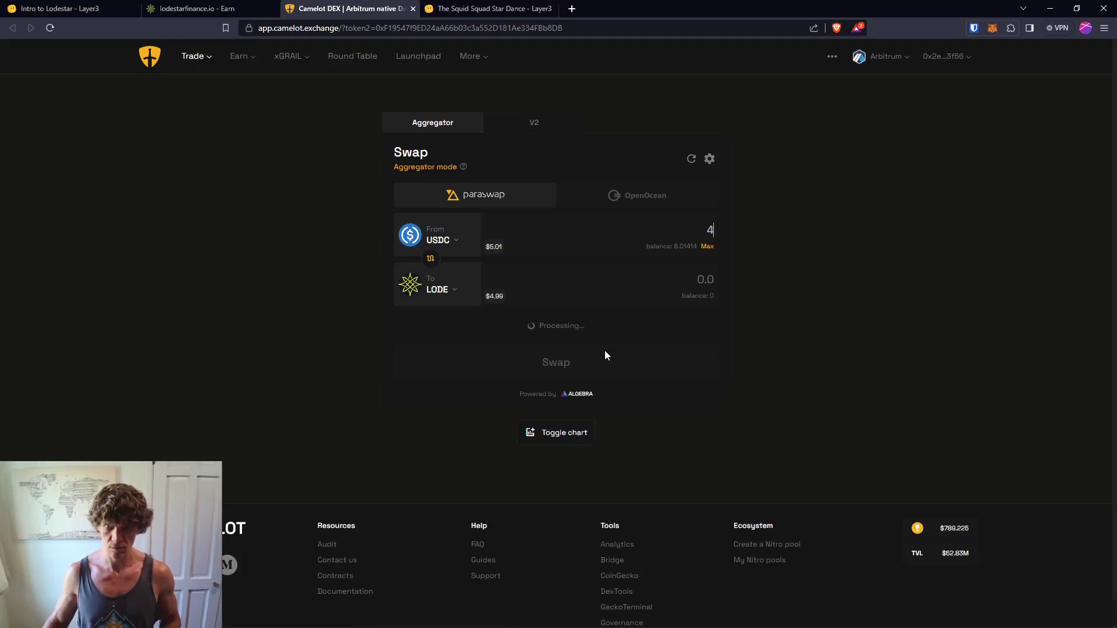
pyautogui.press('BackSpace')
pyautogui.write('3')
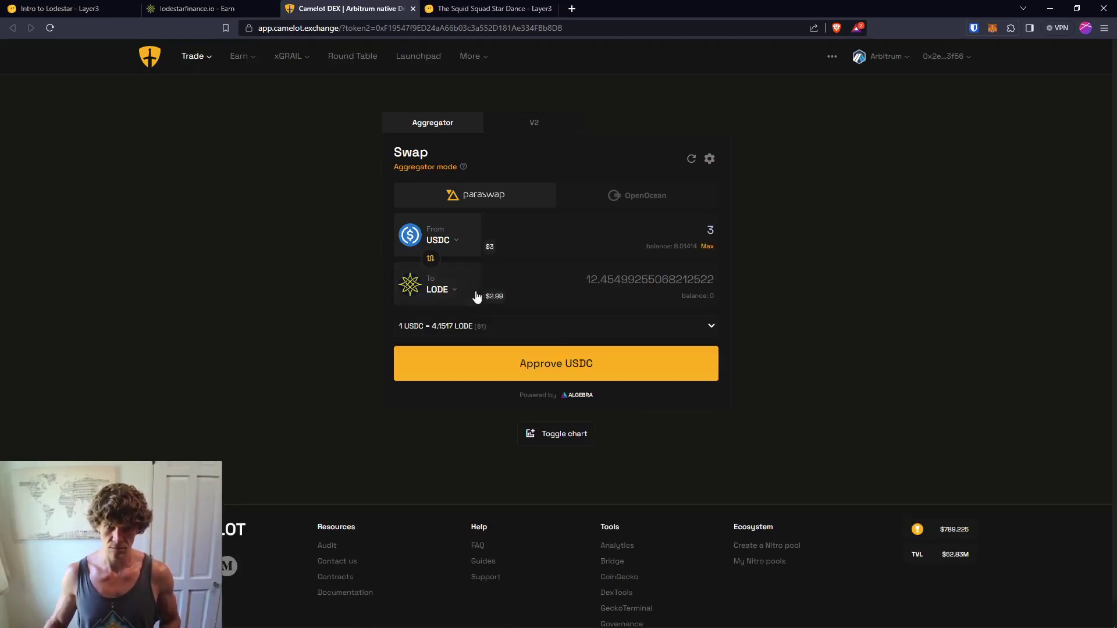
# Step: Choose ETH as the token to receive and set the amount of USDC to swap to 5
pyautogui.click(442, 289)
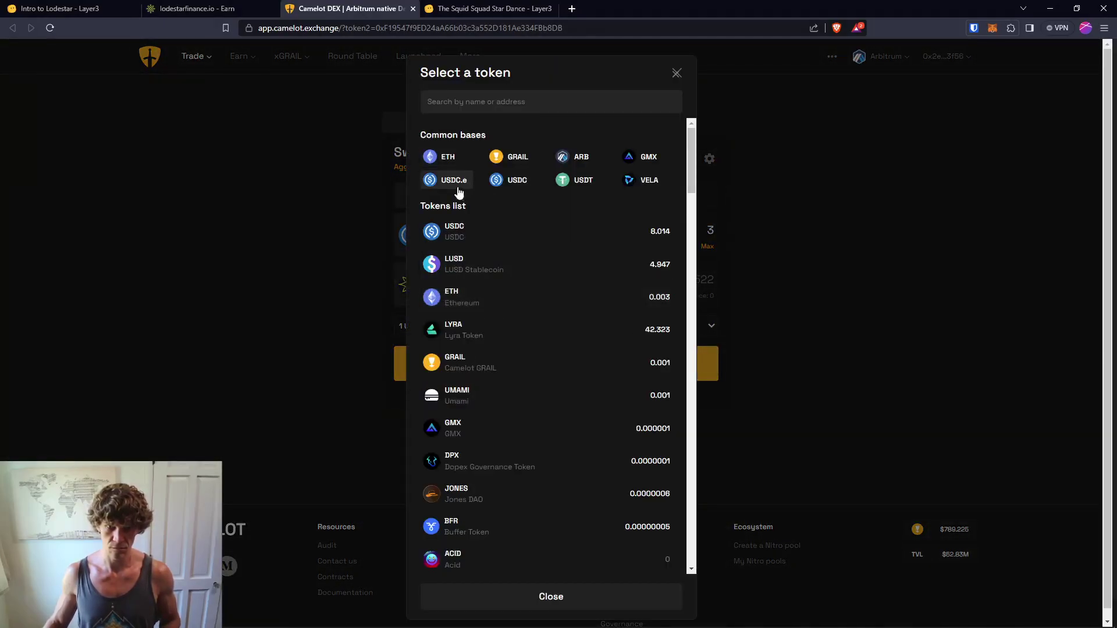
pyautogui.click(463, 298)
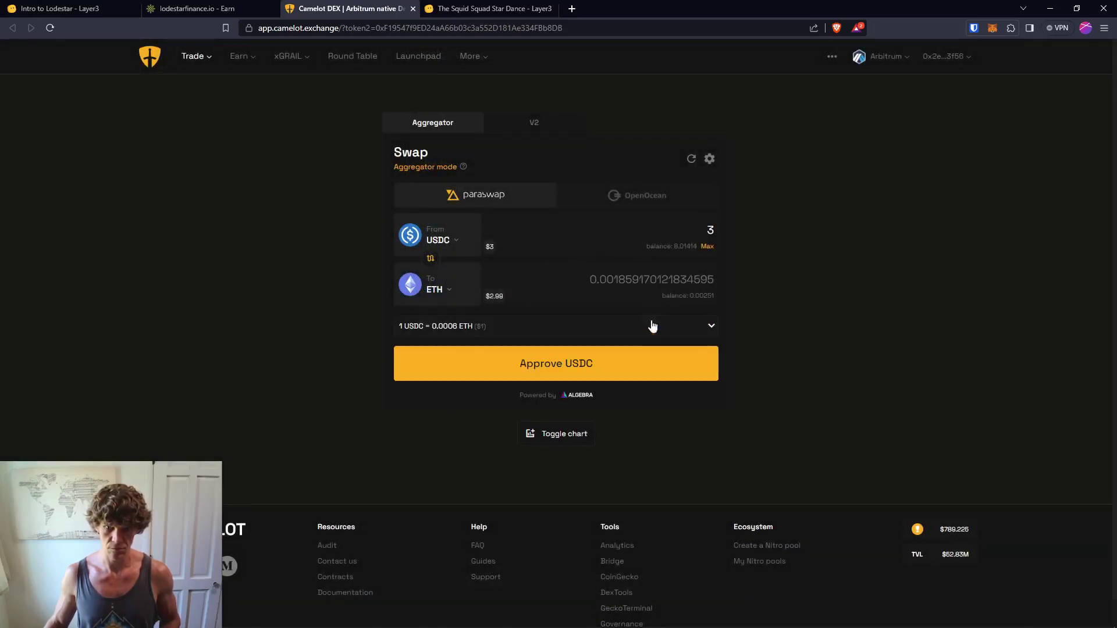
pyautogui.doubleClick(697, 238)
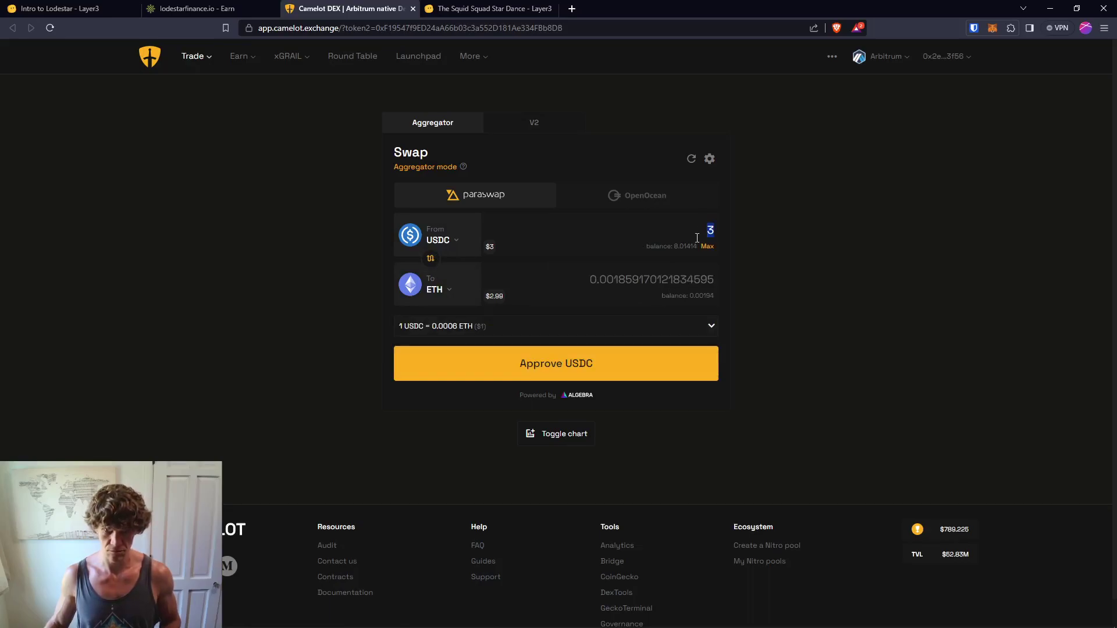
pyautogui.write('5')
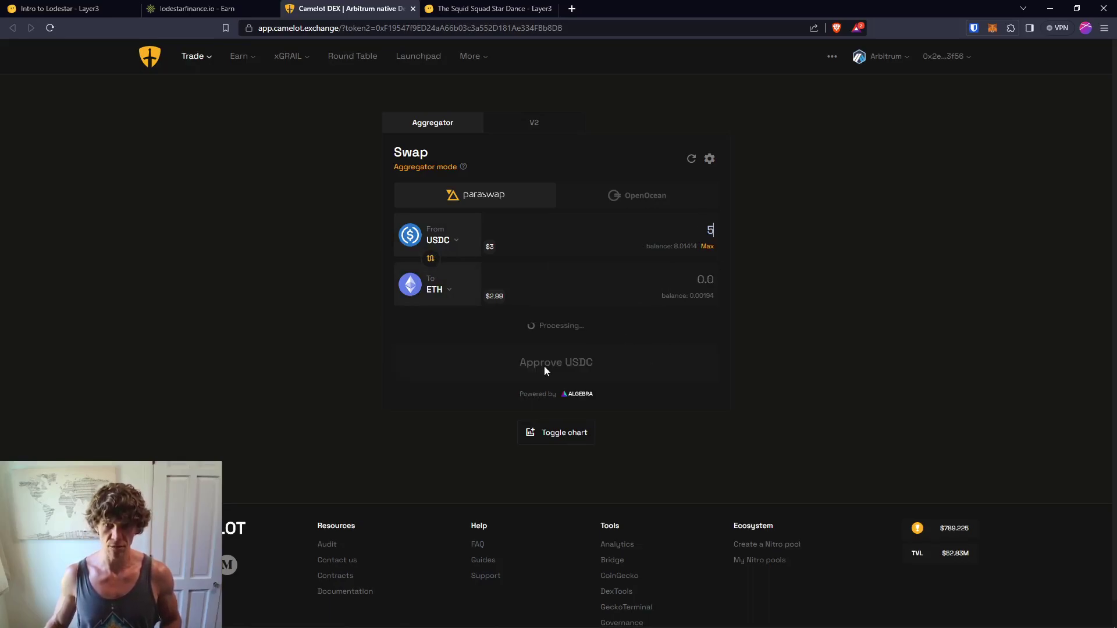
# Step: Approve USDC for the swap in MetaMask with a custom spending cap of 5
pyautogui.click(605, 376)
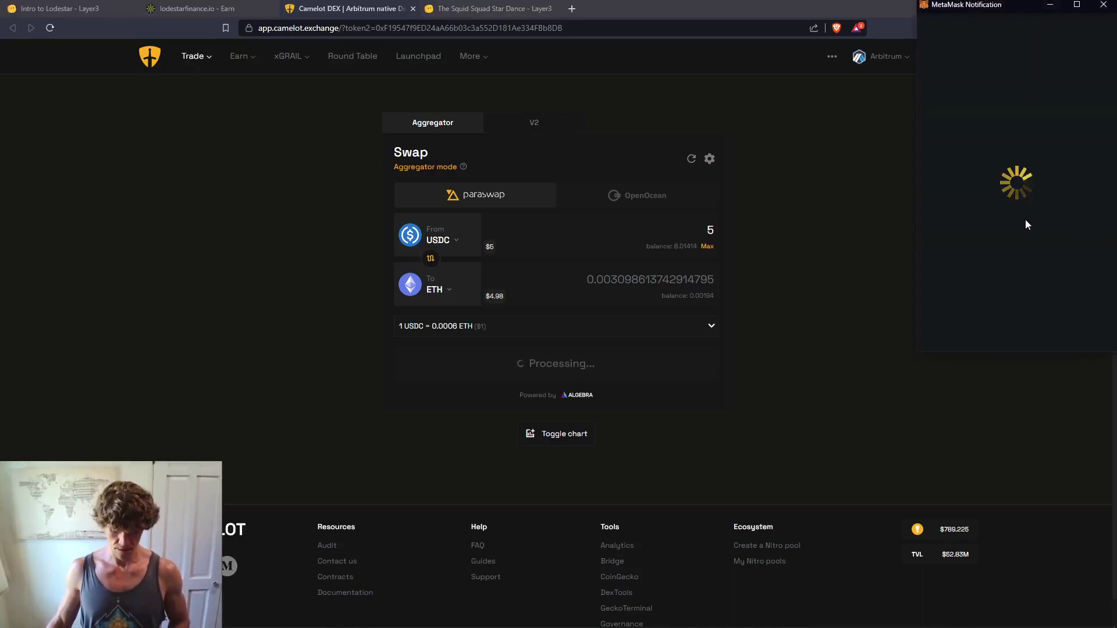
pyautogui.click(1012, 234)
pyautogui.write('5')
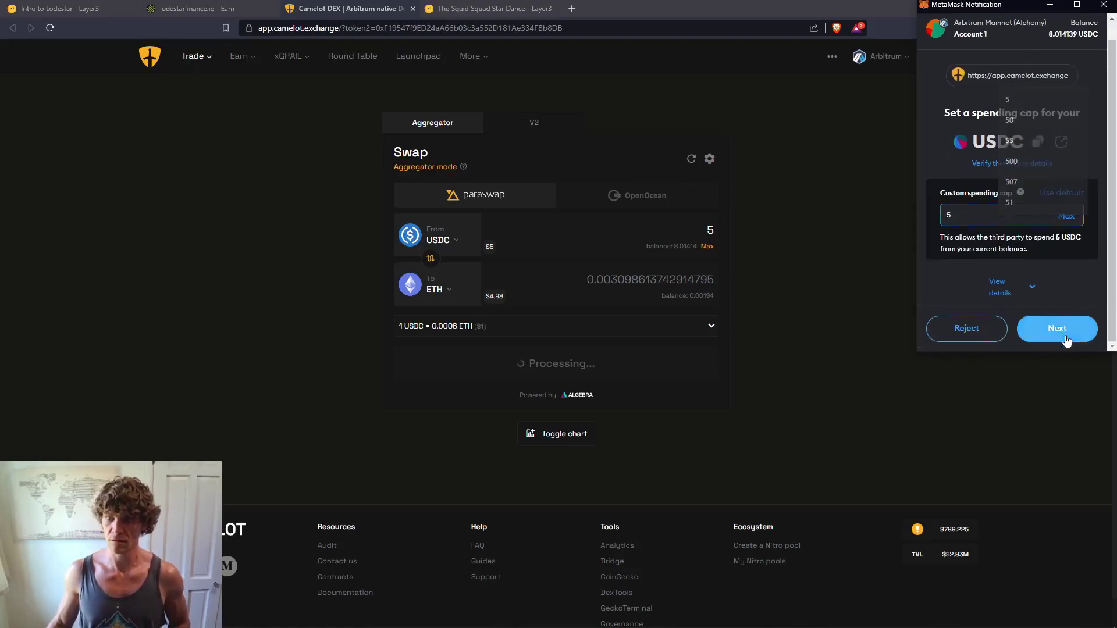
pyautogui.click(1059, 328)
pyautogui.scroll(-2, 1058, 331)
pyautogui.click(1056, 334)
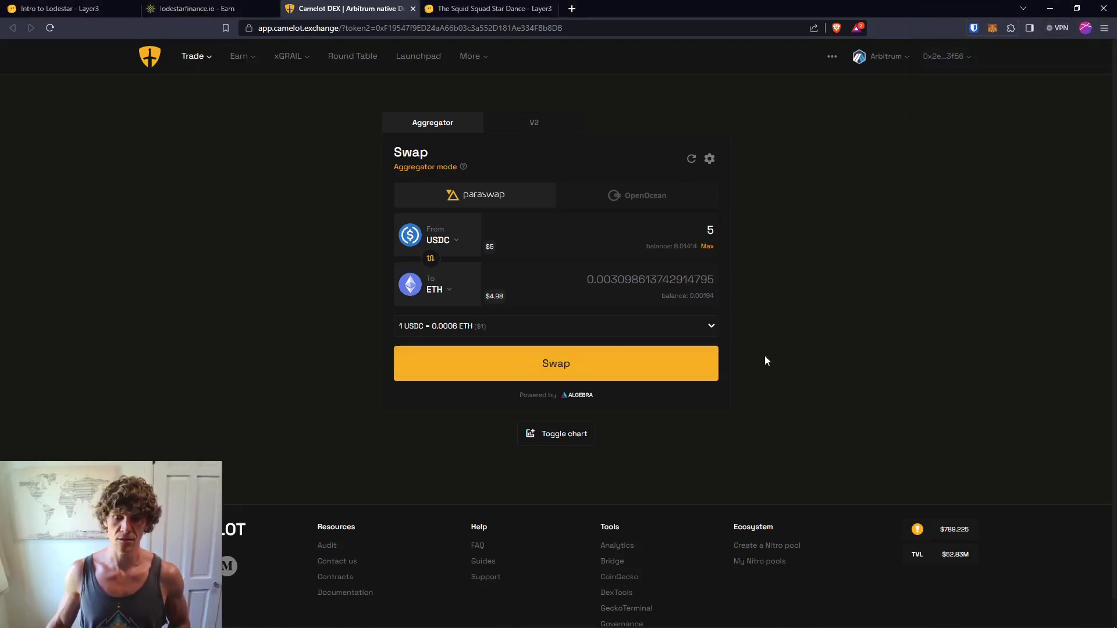
# Step: Swap 5 USDC for ETH and confirm the transaction in MetaMask
pyautogui.click(633, 369)
pyautogui.click(599, 431)
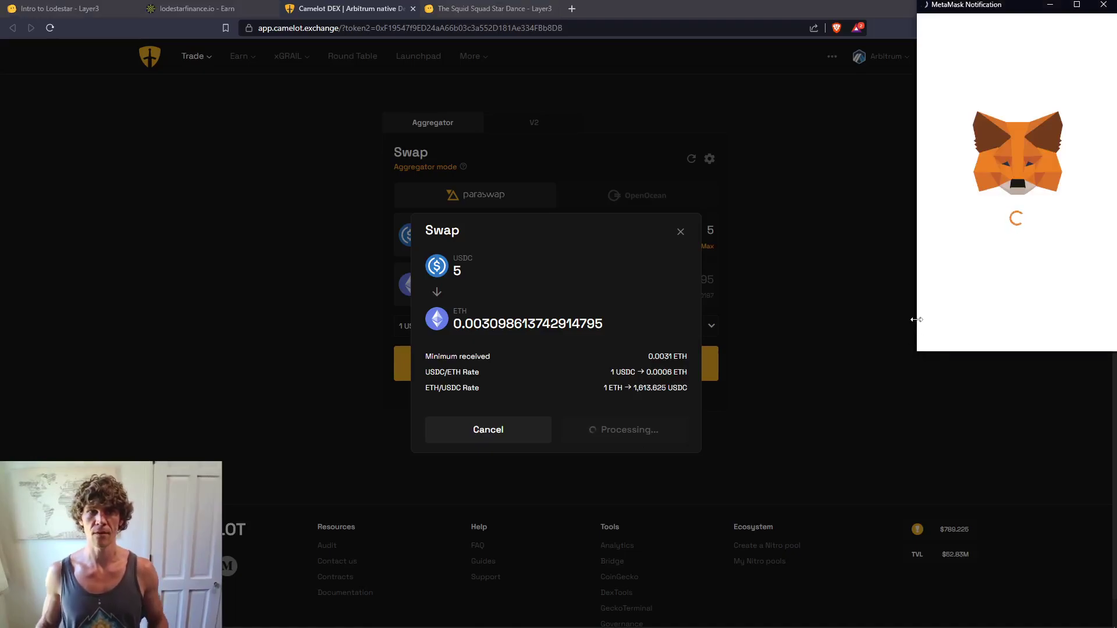
pyautogui.scroll(-1, 1034, 322)
pyautogui.click(1040, 323)
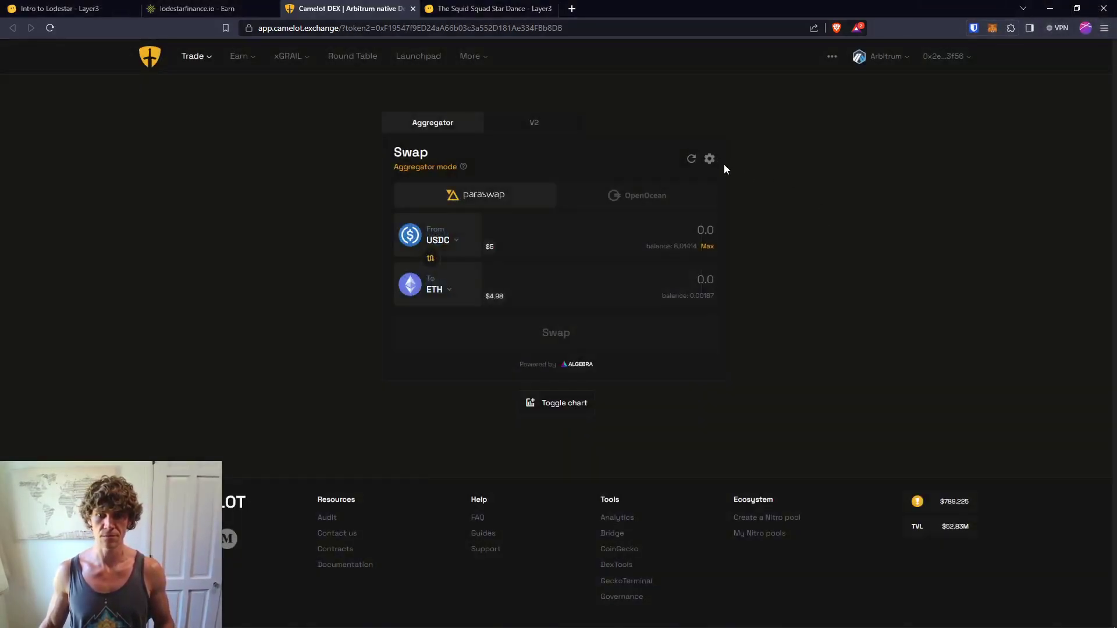
# Step: Search for lode, choose LODE as the token to receive, and sell the full 3.014139 USDC balance
pyautogui.click(437, 294)
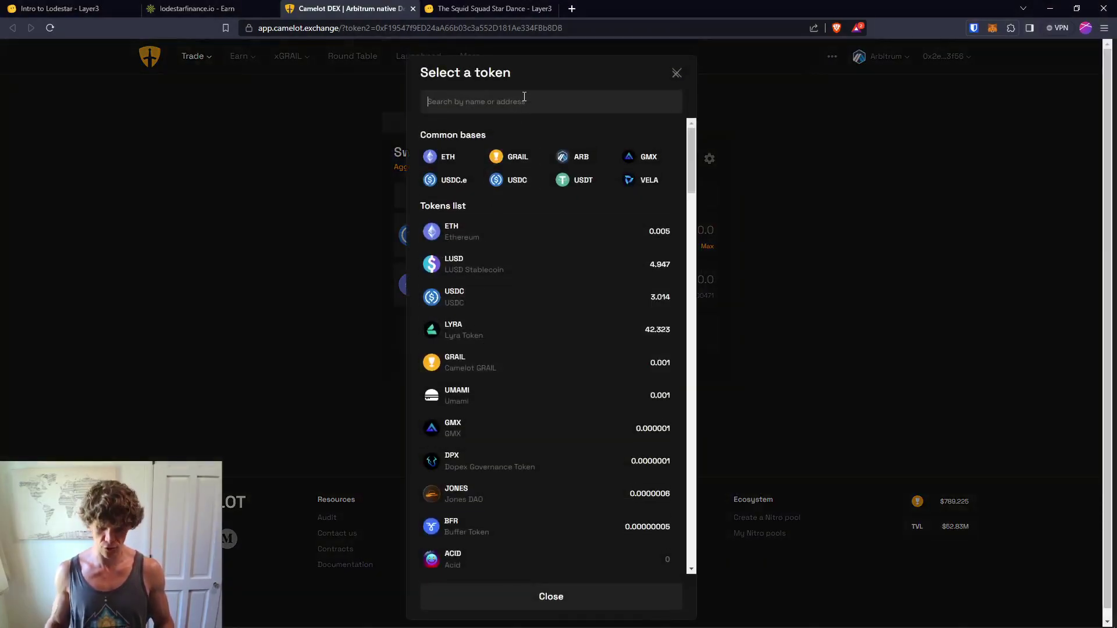
pyautogui.write('lode')
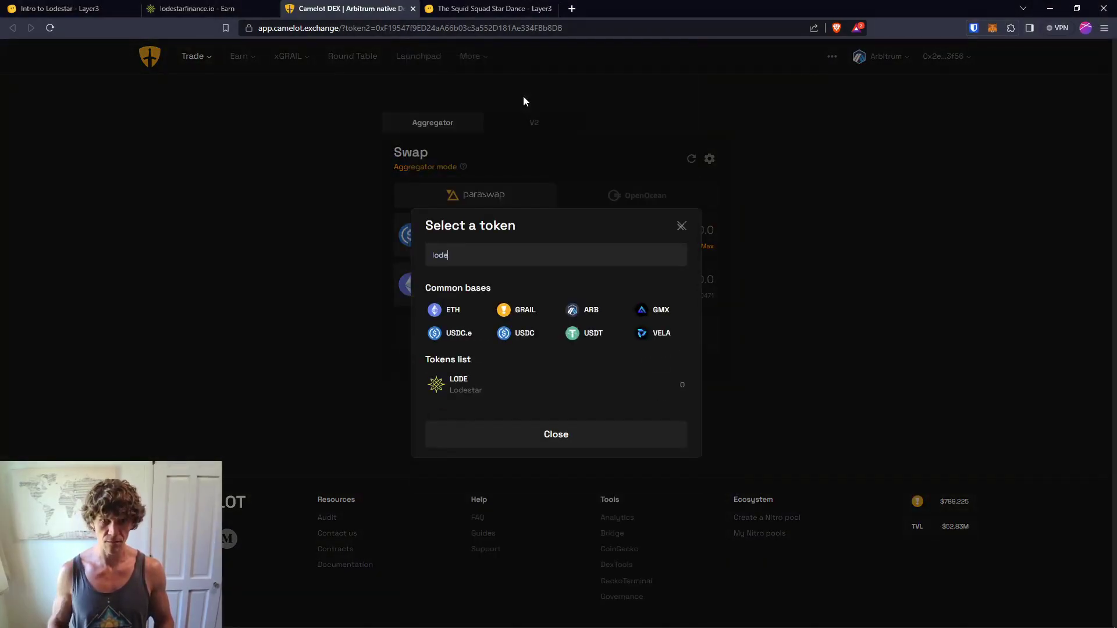
pyautogui.click(458, 386)
pyautogui.click(710, 245)
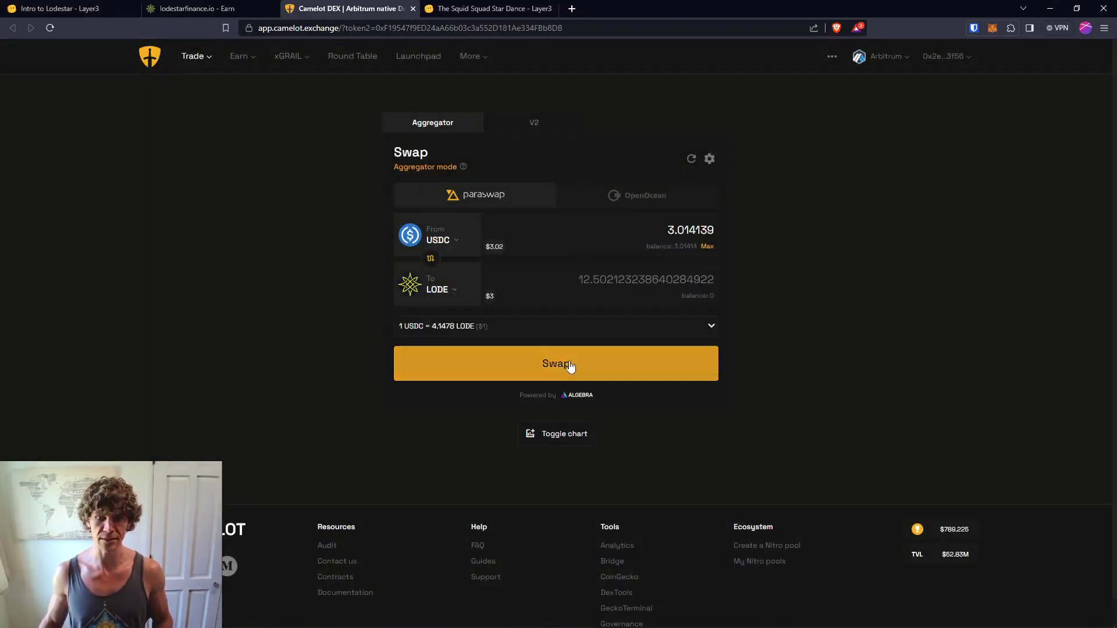
# Step: Try to swap 3.014139 USDC for LODE
pyautogui.click(569, 363)
pyautogui.click(631, 429)
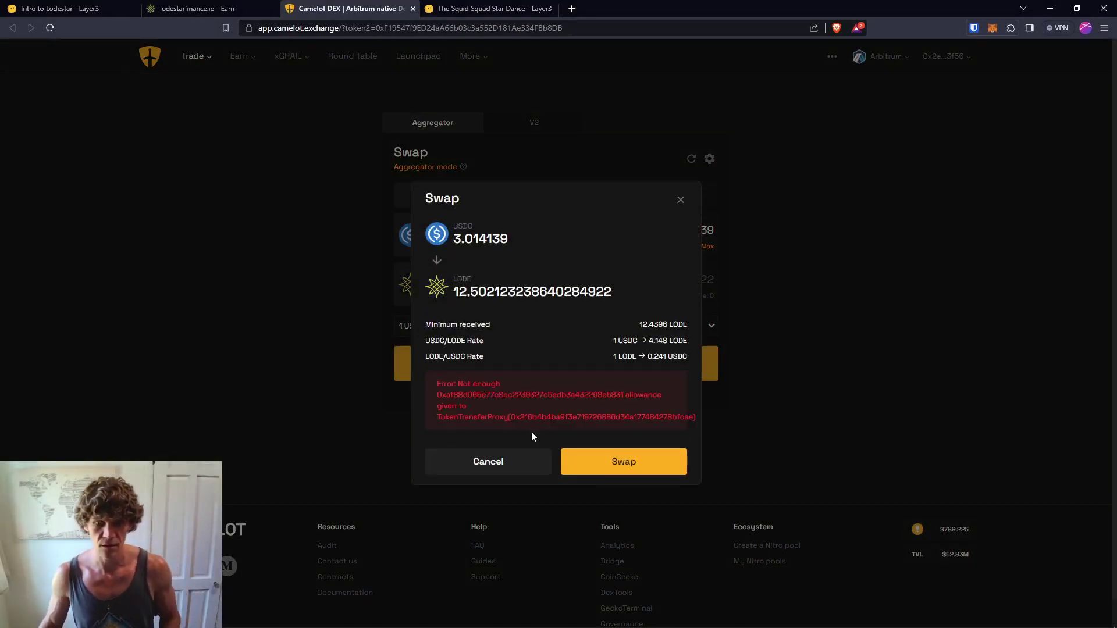
pyautogui.click(531, 463)
# Step: Expand the swap details and approve USDC in MetaMask with the maximum spending cap
pyautogui.click(698, 325)
pyautogui.click(710, 159)
pyautogui.click(631, 420)
pyautogui.click(625, 442)
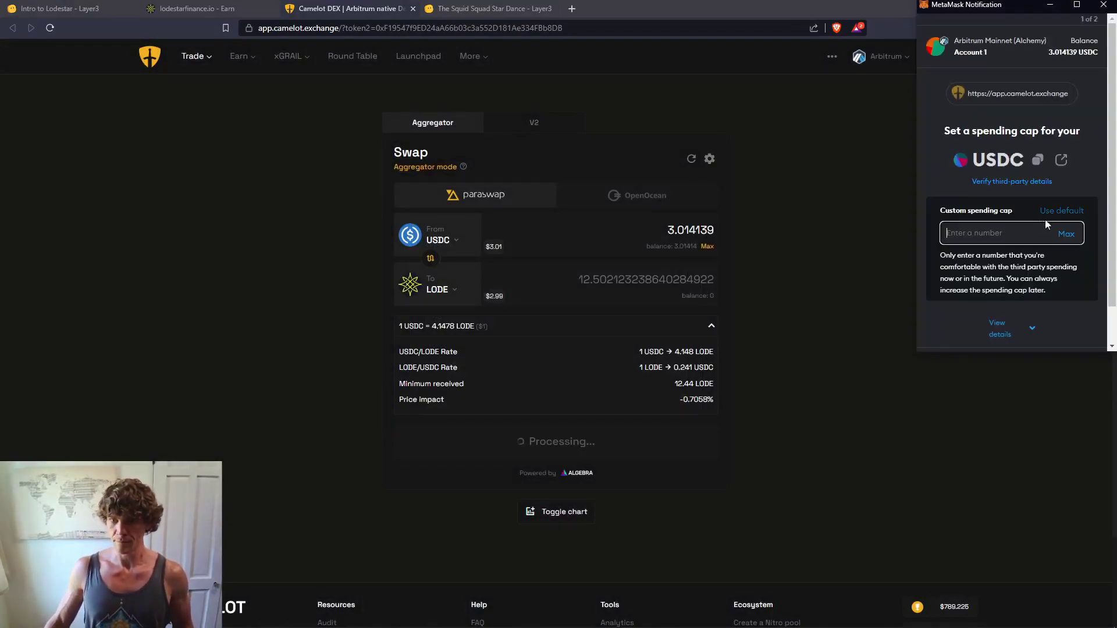
pyautogui.click(1067, 238)
pyautogui.click(1058, 324)
pyautogui.click(1056, 329)
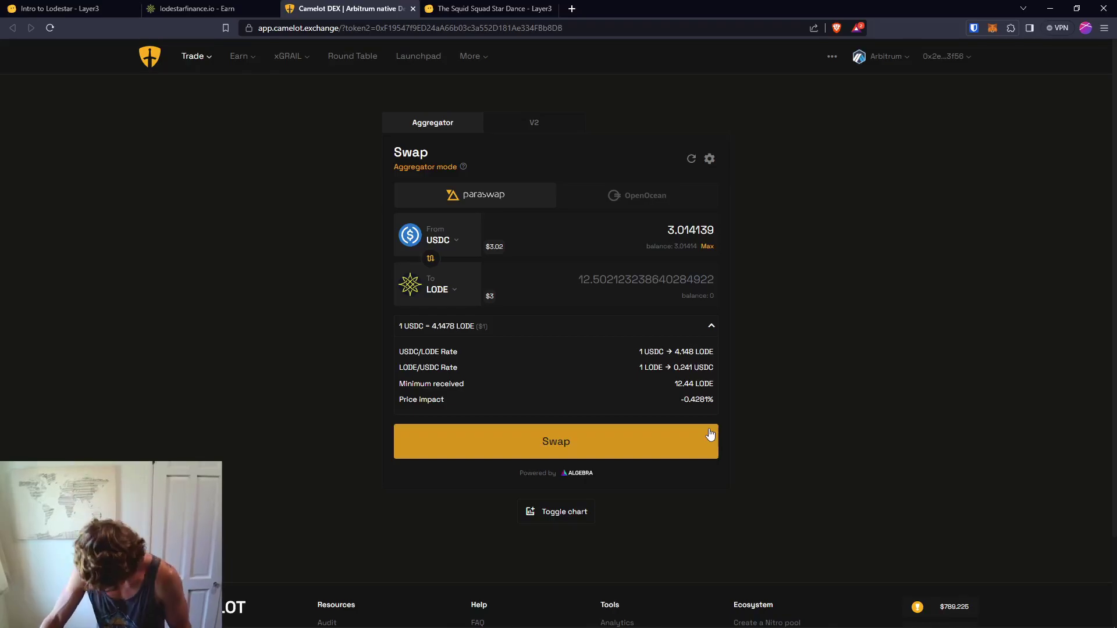
# Step: Swap 3.014139 USDC for LODE and confirm the transaction in MetaMask
pyautogui.click(657, 445)
pyautogui.click(636, 432)
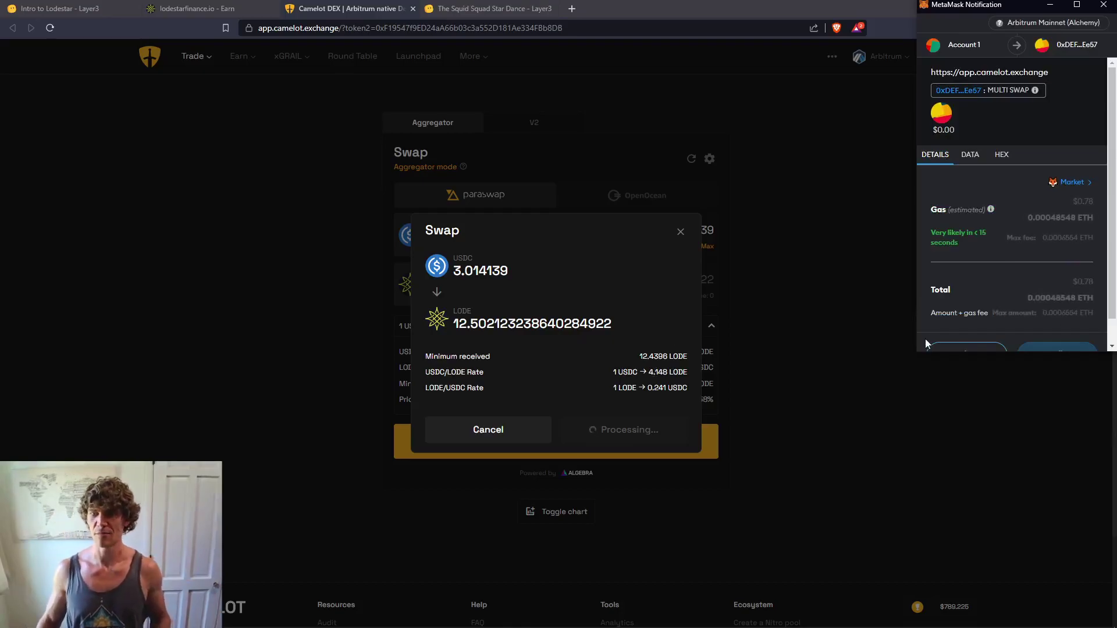
pyautogui.scroll(-2, 1000, 331)
pyautogui.click(1067, 338)
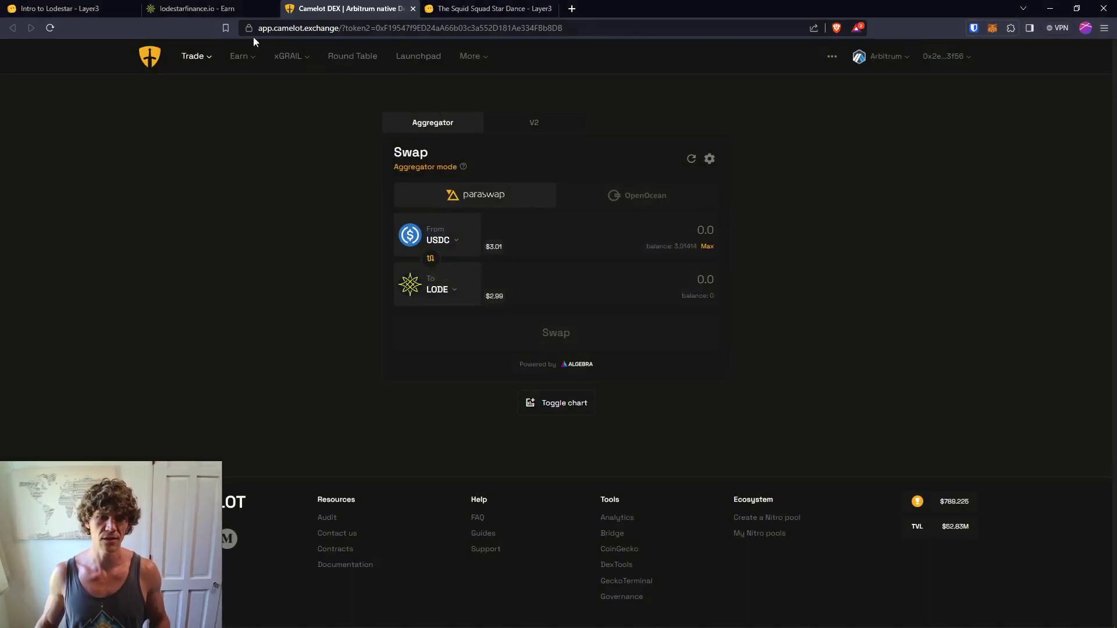
# Step: Disconnect the wallet from Camelot, close Camelot, and return to Lodestar's Earn page
pyautogui.click(205, 10)
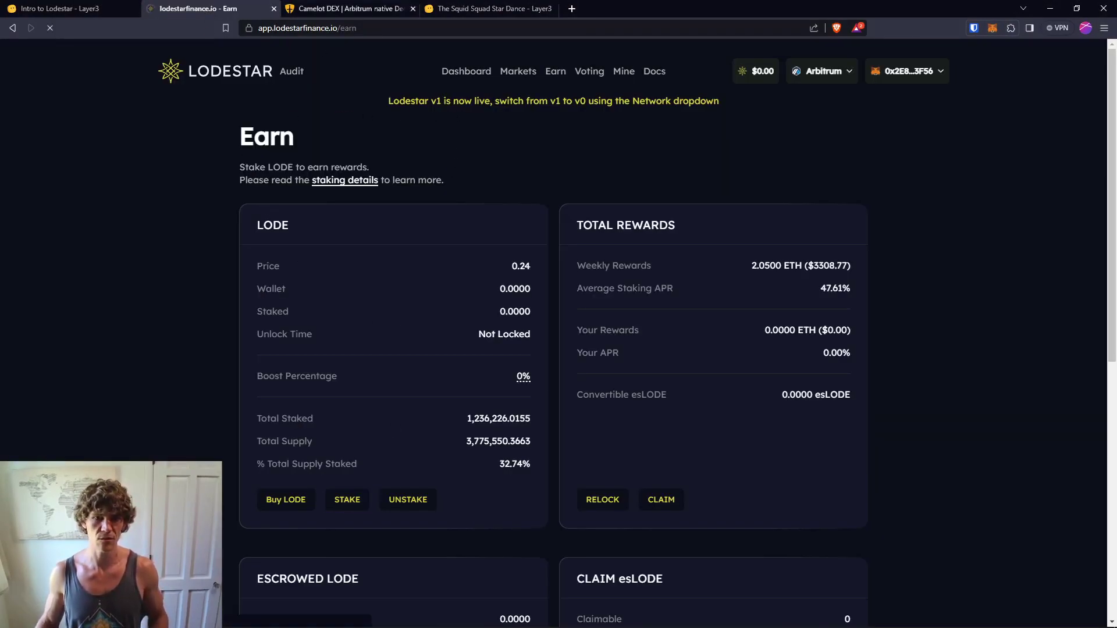
pyautogui.click(382, 11)
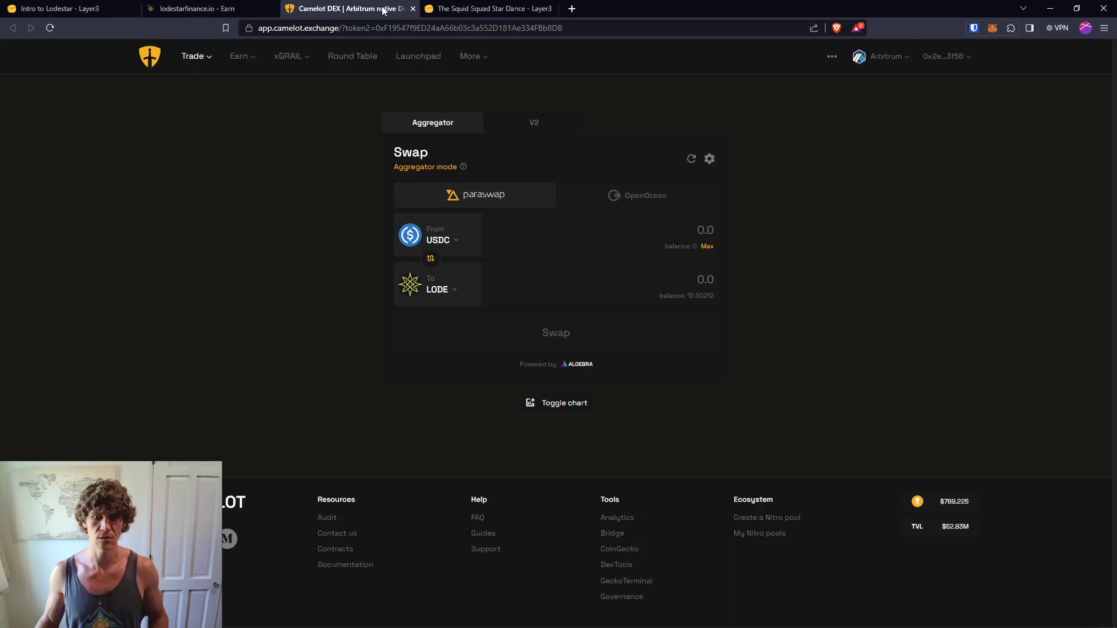
pyautogui.click(965, 57)
pyautogui.click(955, 105)
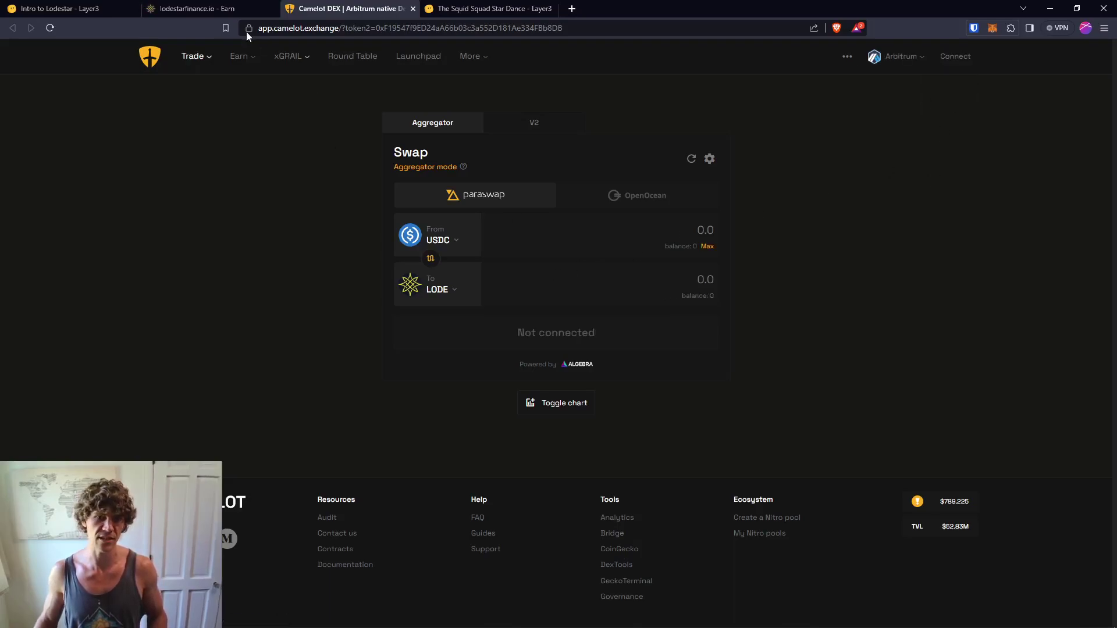
pyautogui.click(413, 9)
pyautogui.click(198, 9)
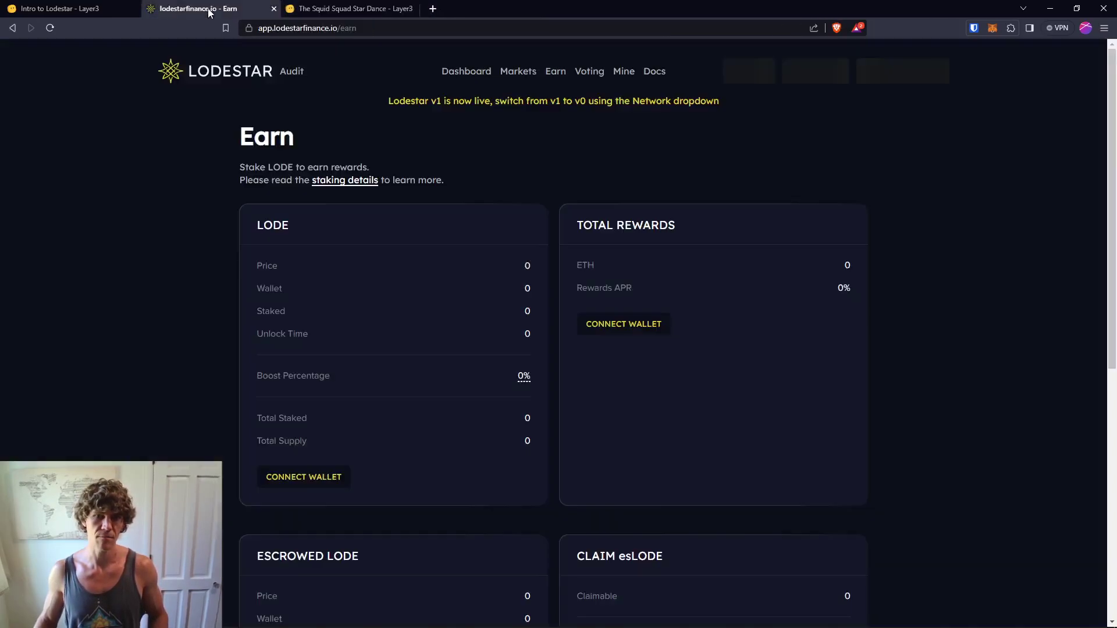
# Step: Open the Stake LODE dialog and set the stake to the maximum available, 12.502123238640285 LODE
pyautogui.click(347, 500)
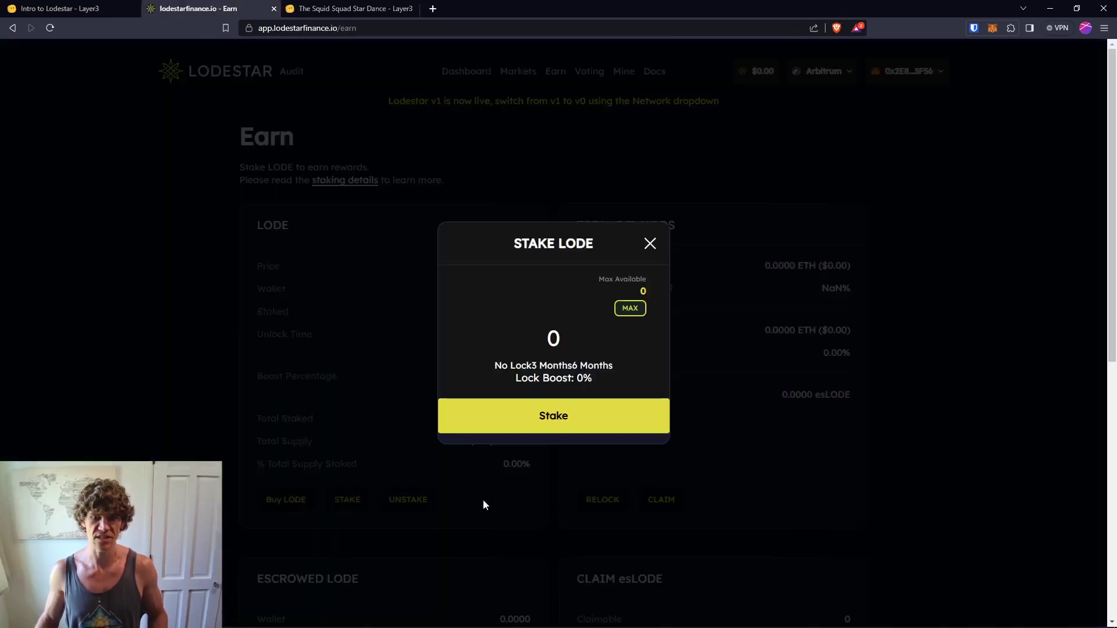
pyautogui.click(650, 244)
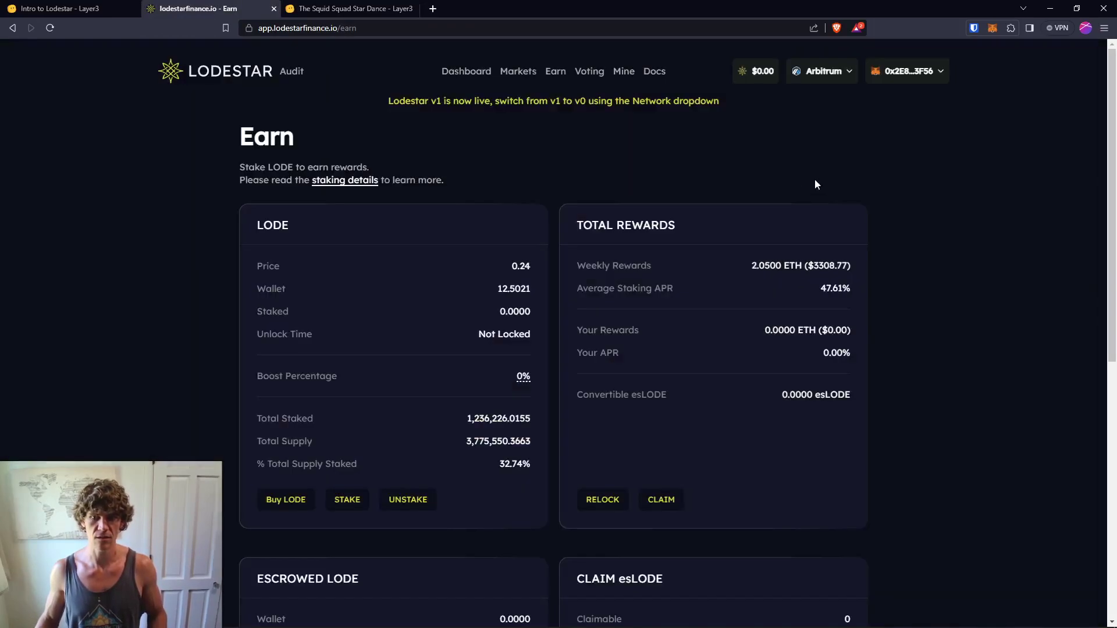
pyautogui.click(347, 500)
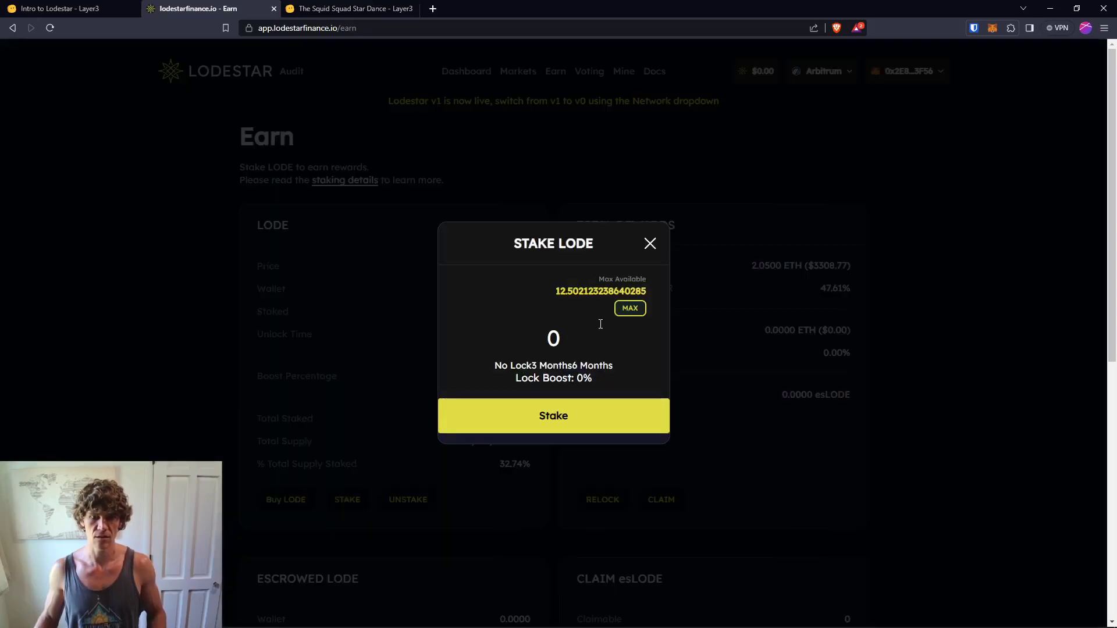
pyautogui.click(630, 308)
# Step: Enable LODE for staking by approving a 12.502123238640284922 LODE spending cap in MetaMask
pyautogui.click(579, 431)
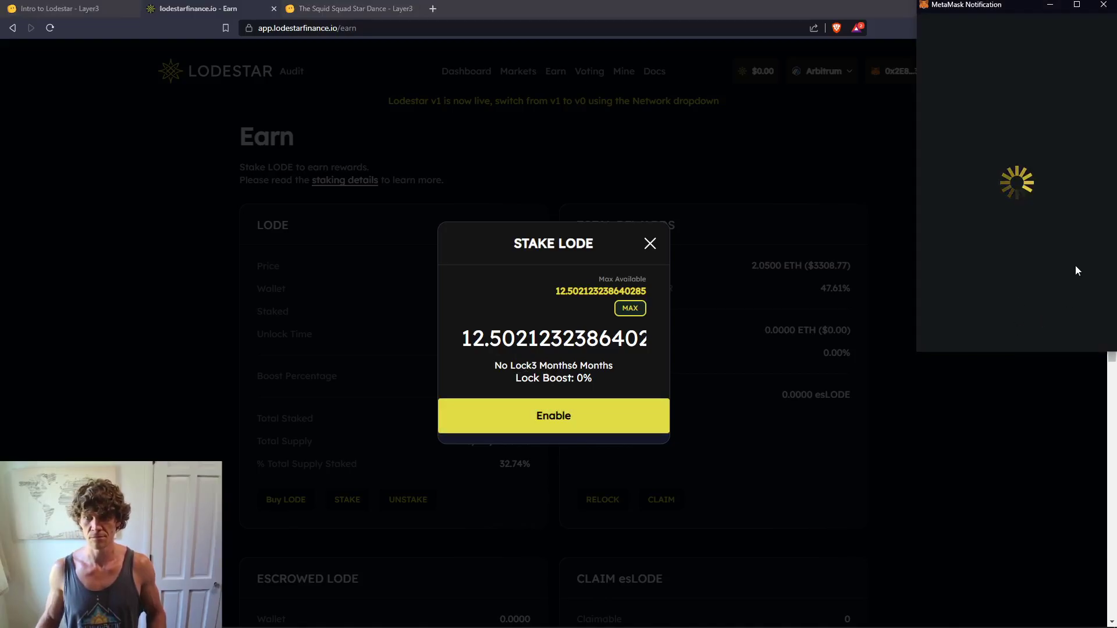
pyautogui.scroll(-1, 1067, 281)
pyautogui.scroll(-1, 1067, 282)
pyautogui.click(1051, 321)
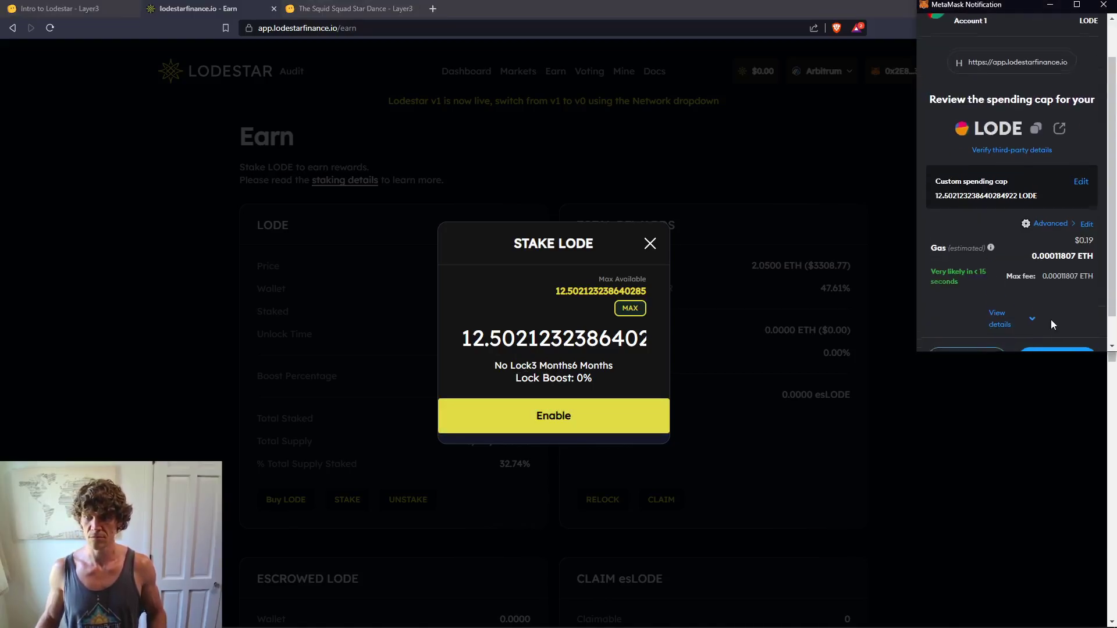
pyautogui.scroll(-1, 1051, 319)
pyautogui.click(1048, 330)
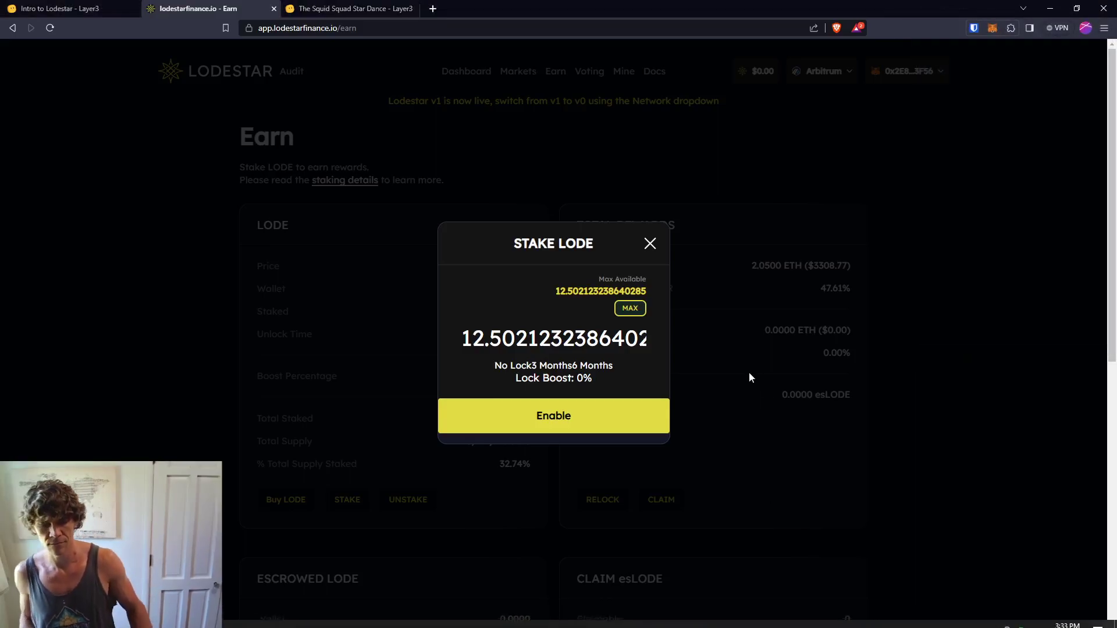
# Step: Request enabling LODE again, dismiss the MetaMask request, and check the wallet's recent activity for the LODE approval
pyautogui.click(569, 423)
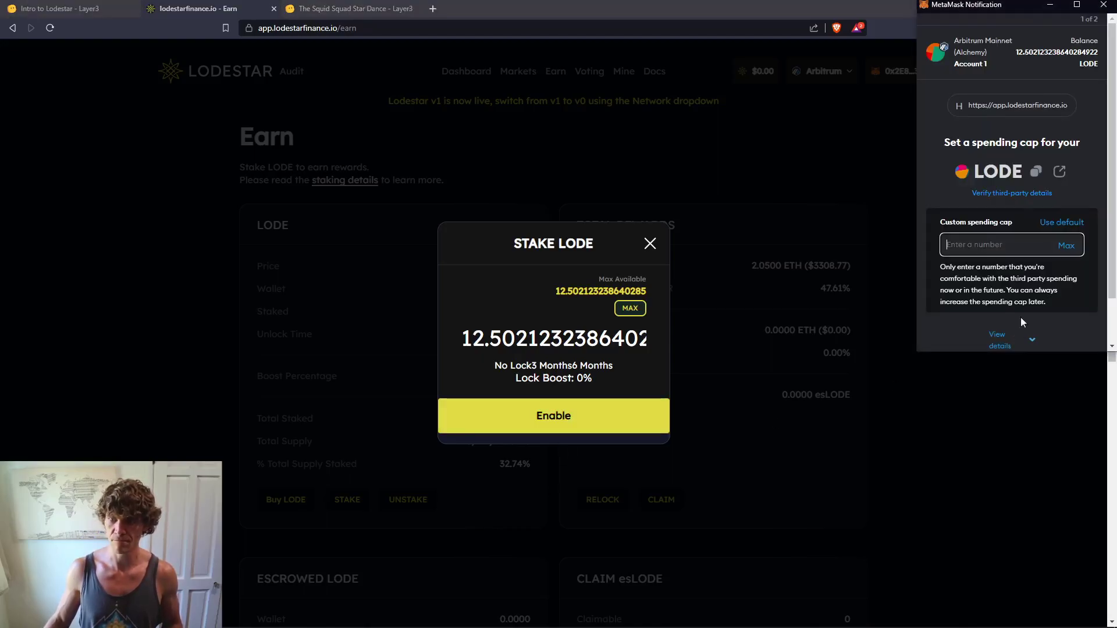
pyautogui.click(1103, 4)
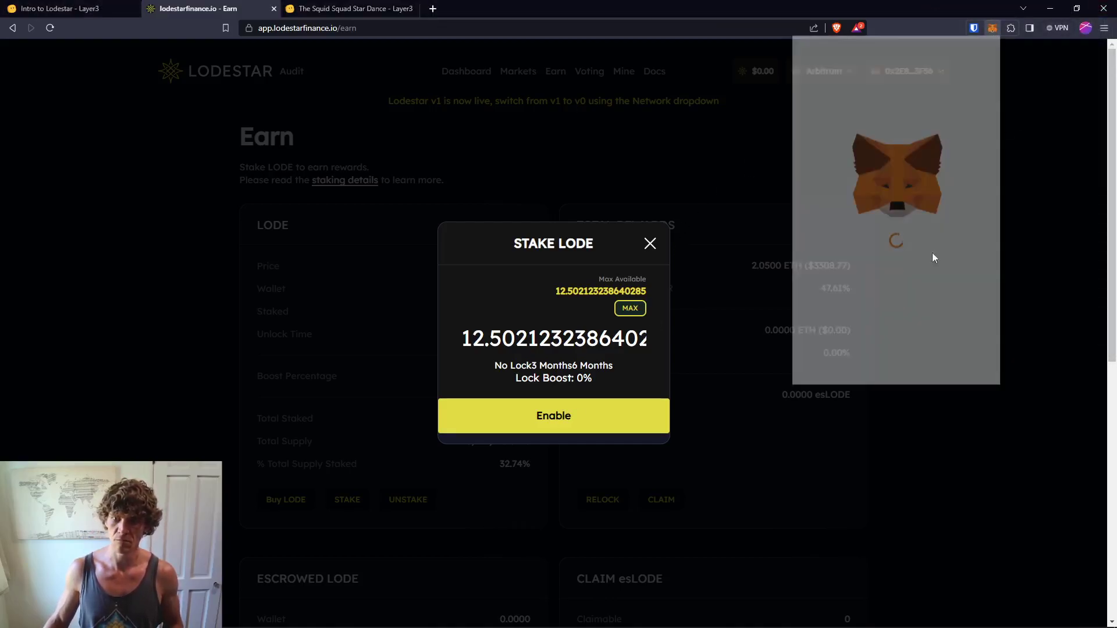
pyautogui.scroll(-1, 941, 312)
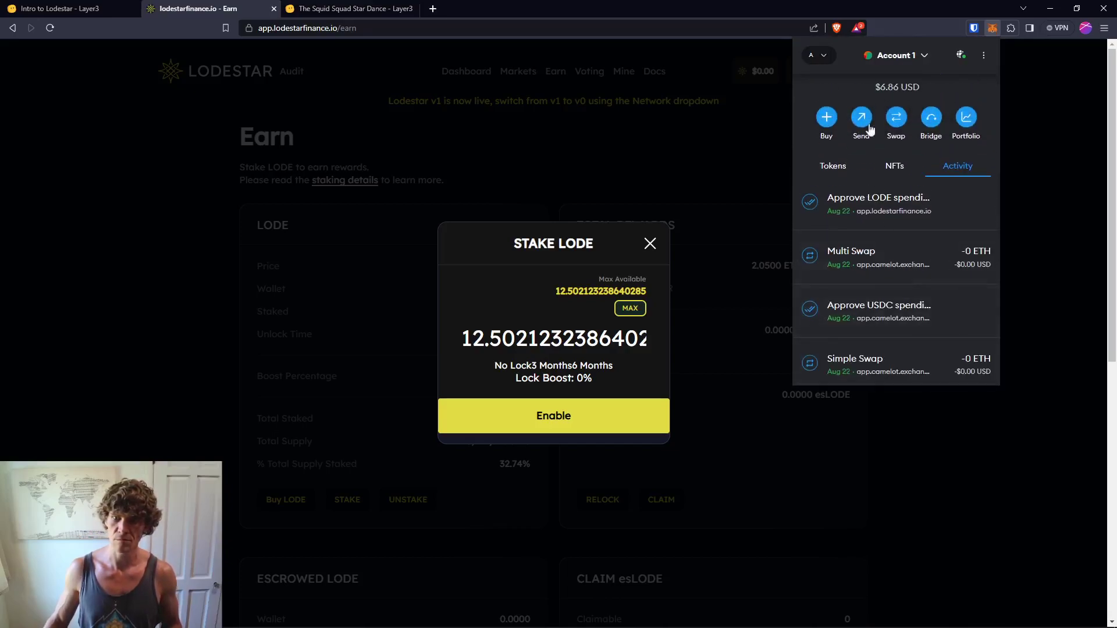
pyautogui.click(931, 26)
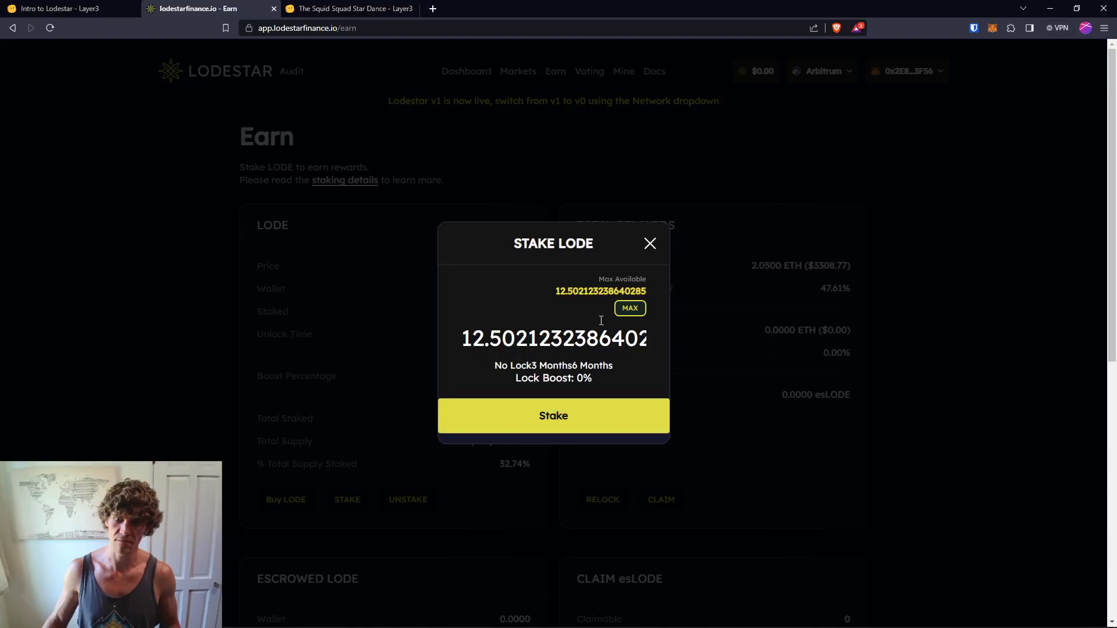
# Step: Close the Stake LODE dialog, reload Lodestar's Earn page, and reopen the dialog
pyautogui.click(650, 243)
pyautogui.click(348, 501)
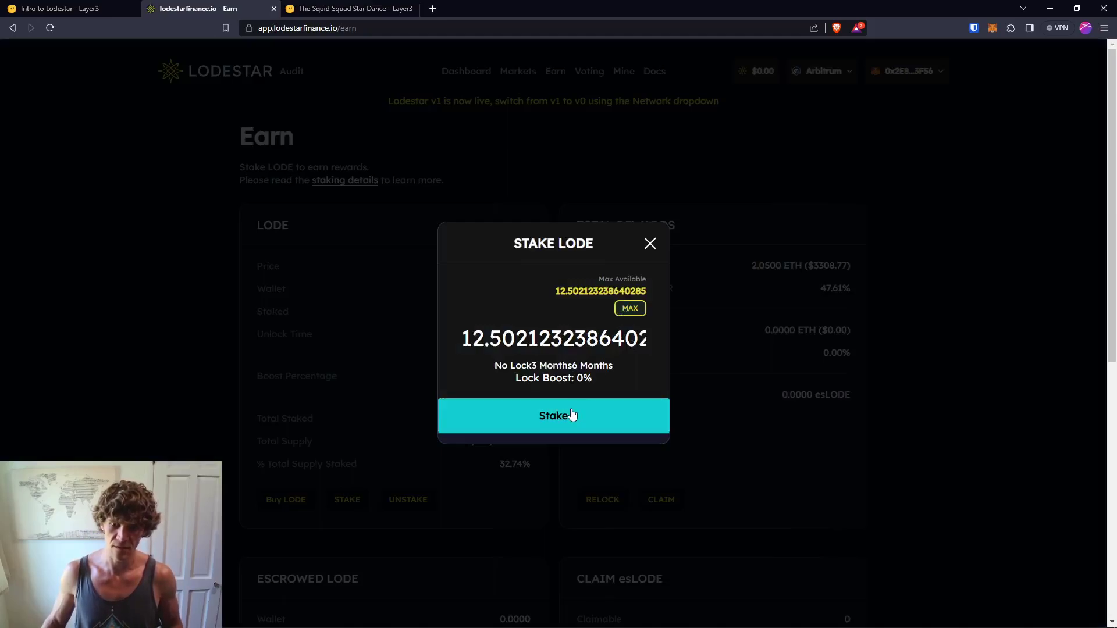
pyautogui.press('F5')
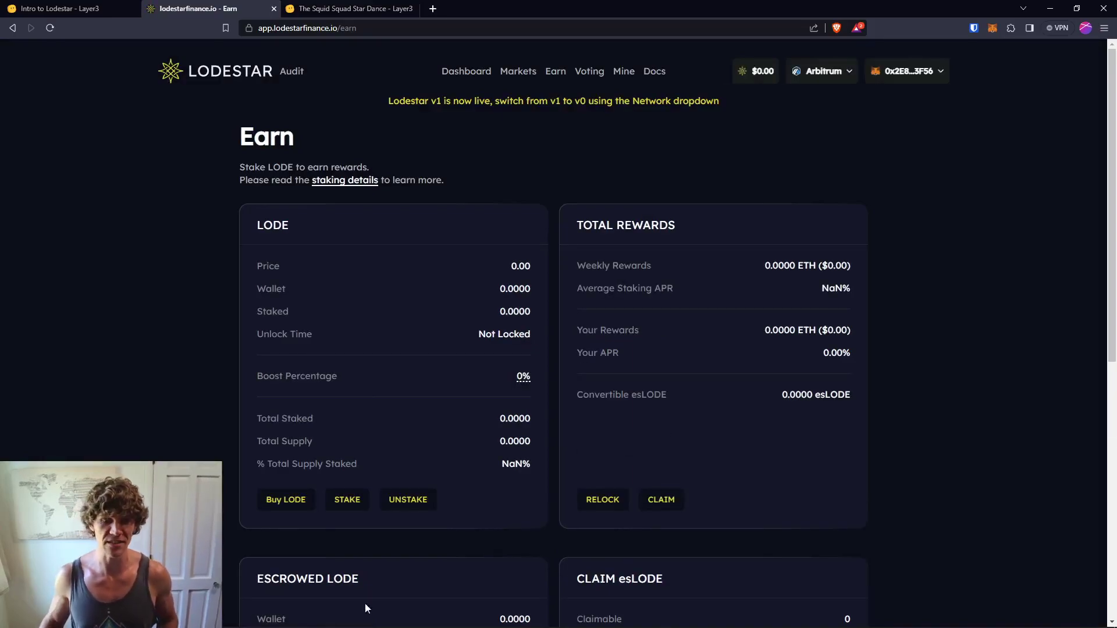
pyautogui.click(347, 501)
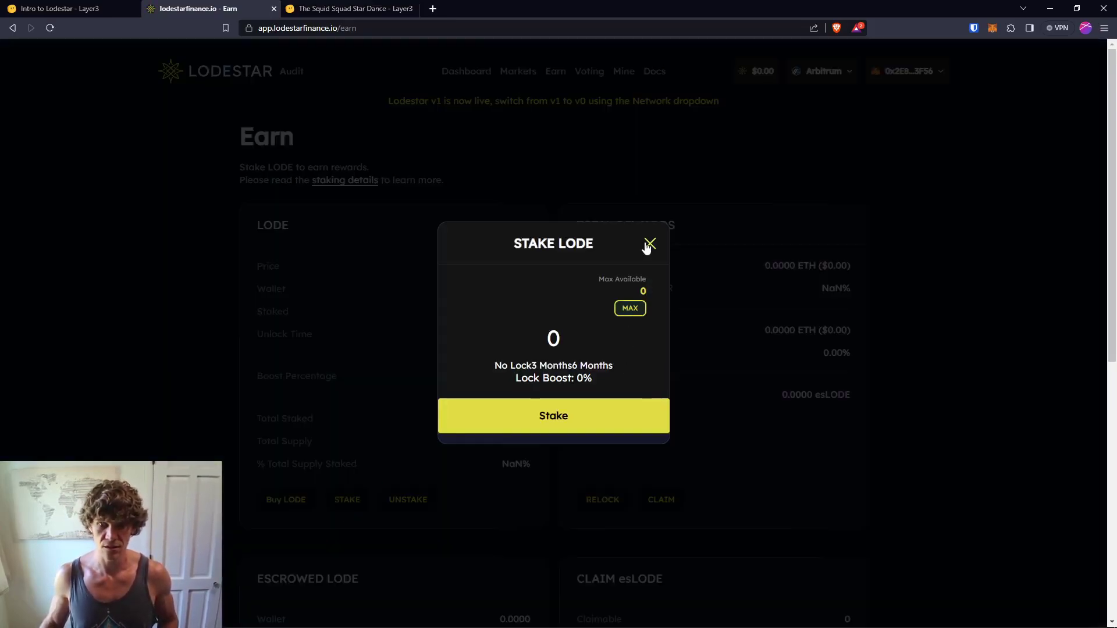
# Step: Set the amount in the Stake LODE dialog to 12 LODE
pyautogui.scroll(-2, 504, 361)
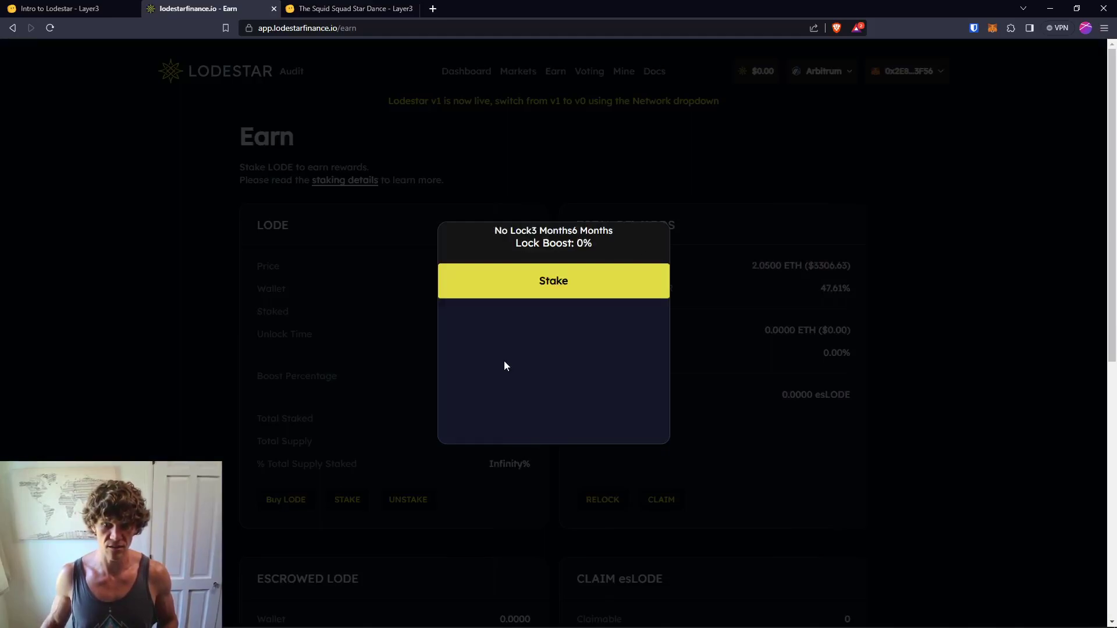
pyautogui.scroll(2, 561, 261)
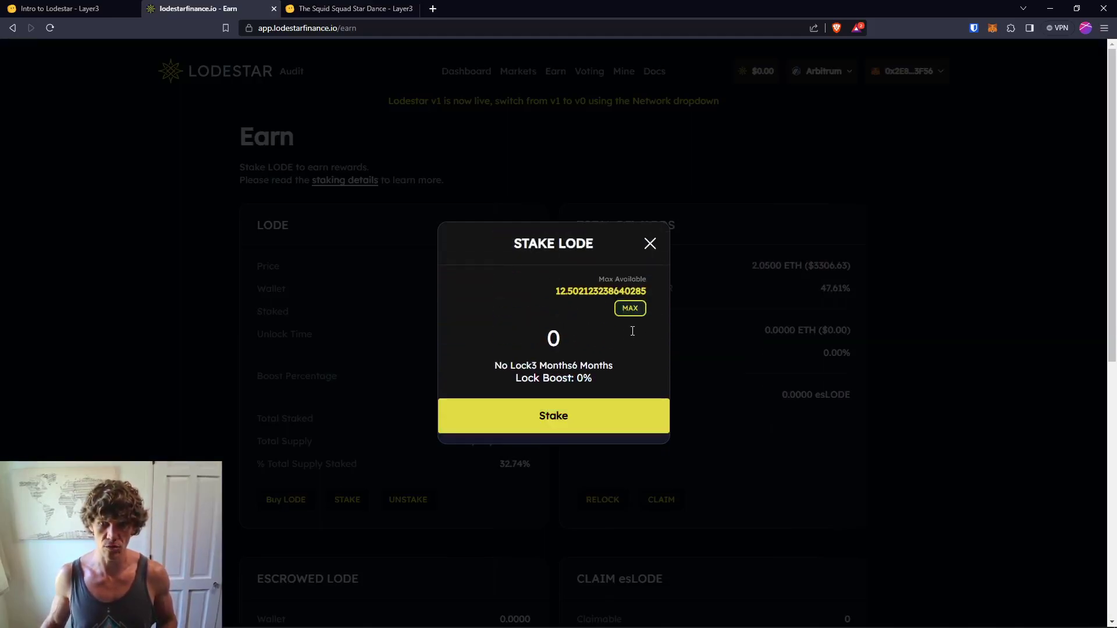
pyautogui.scroll(-2, 524, 372)
pyautogui.scroll(2, 594, 374)
pyautogui.click(629, 309)
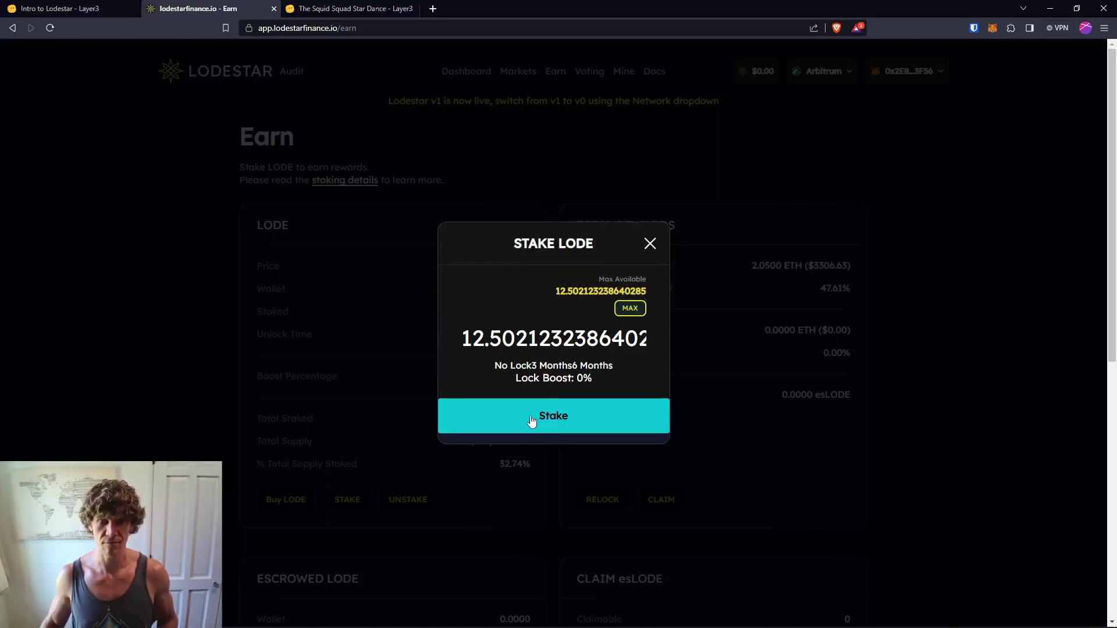
pyautogui.doubleClick(604, 287)
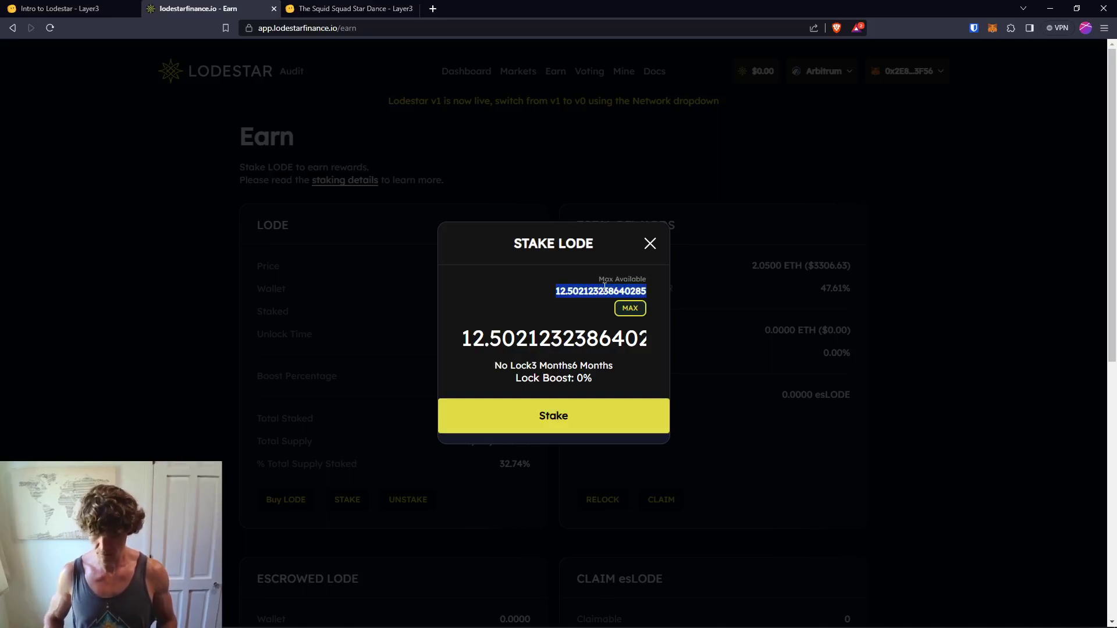
pyautogui.doubleClick(544, 336)
pyautogui.write('12')
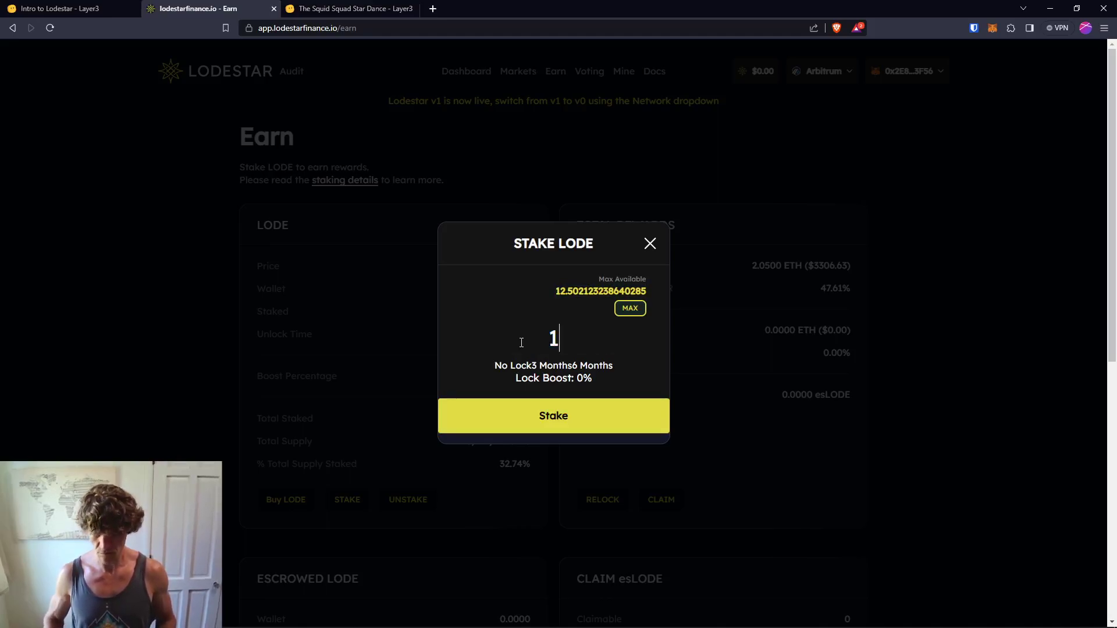
# Step: Choose the 3-month lock with a 40% boost, stake the LODE, and confirm the transaction in MetaMask
pyautogui.moveTo(564, 379); pyautogui.dragTo(563, 366)
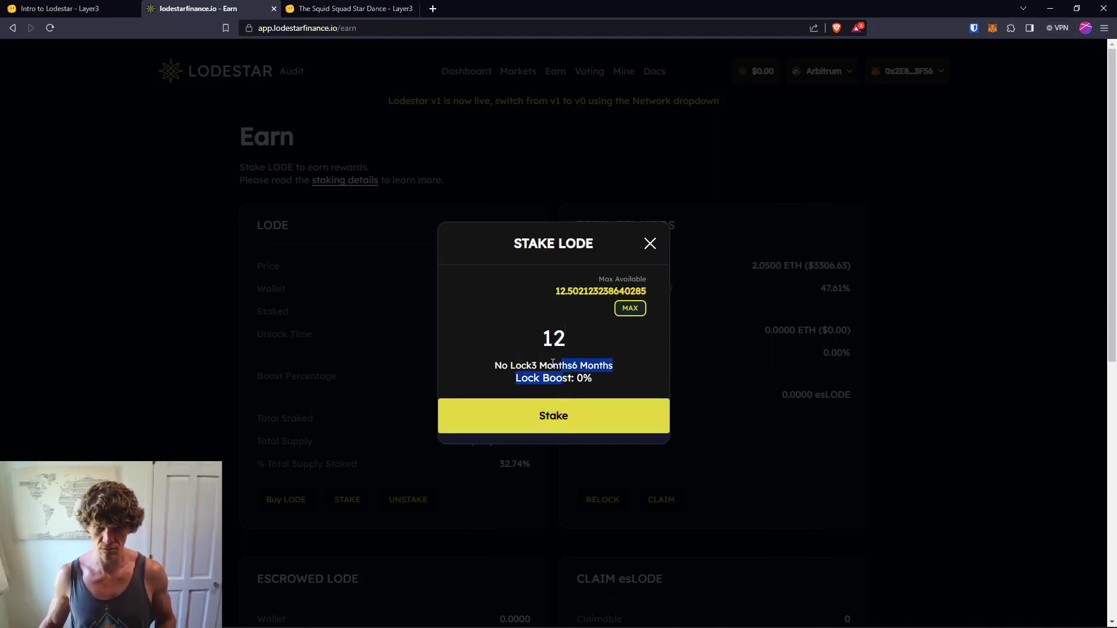
pyautogui.click(553, 416)
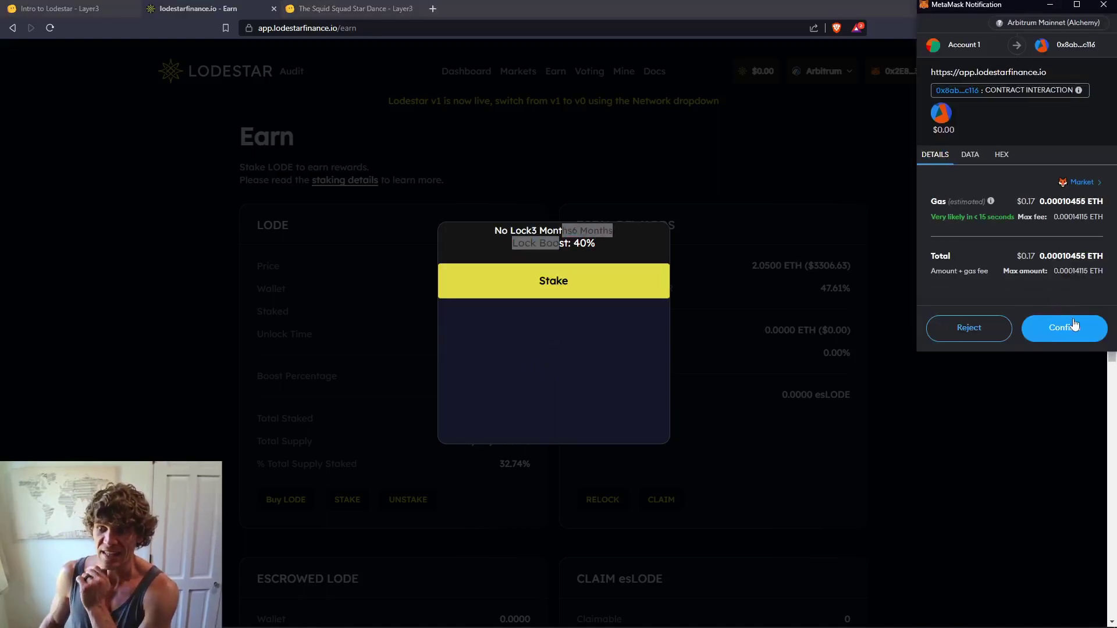
pyautogui.click(1072, 331)
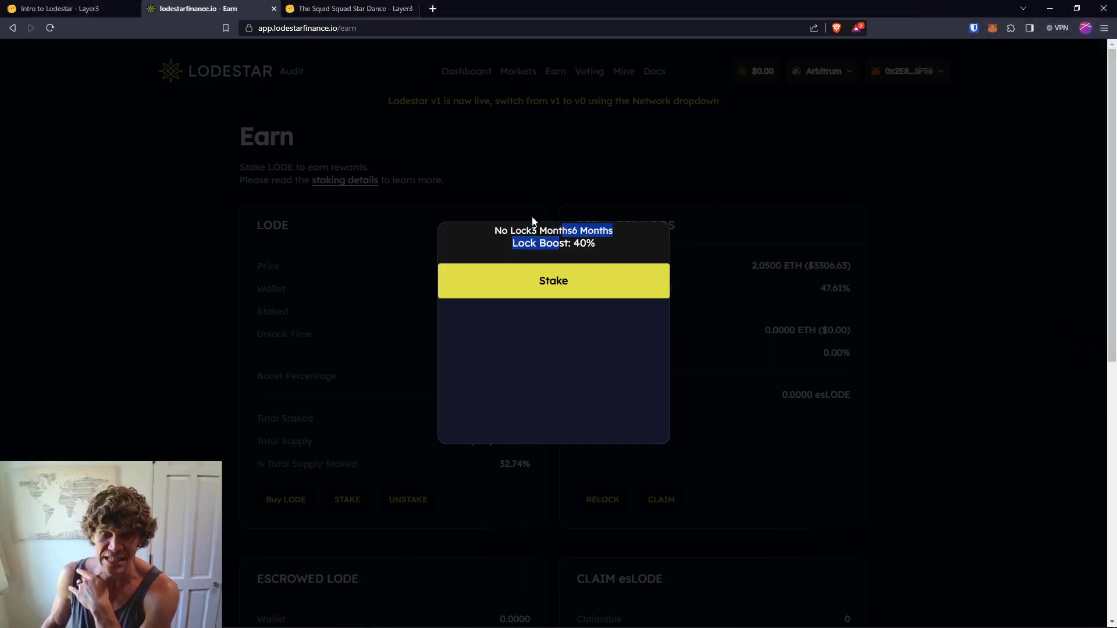
# Step: Check MetaMask's recent activity for the staking transaction, close the Stake LODE dialog, and review the staked balance on the Earn page
pyautogui.click(649, 242)
pyautogui.scroll(3, 646, 262)
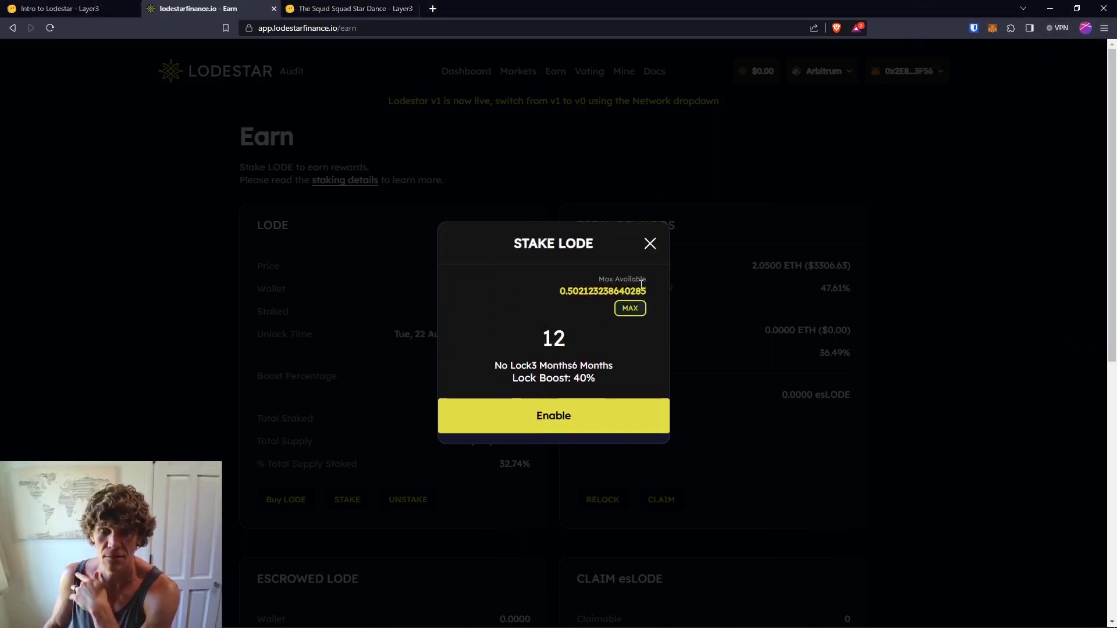
pyautogui.click(993, 28)
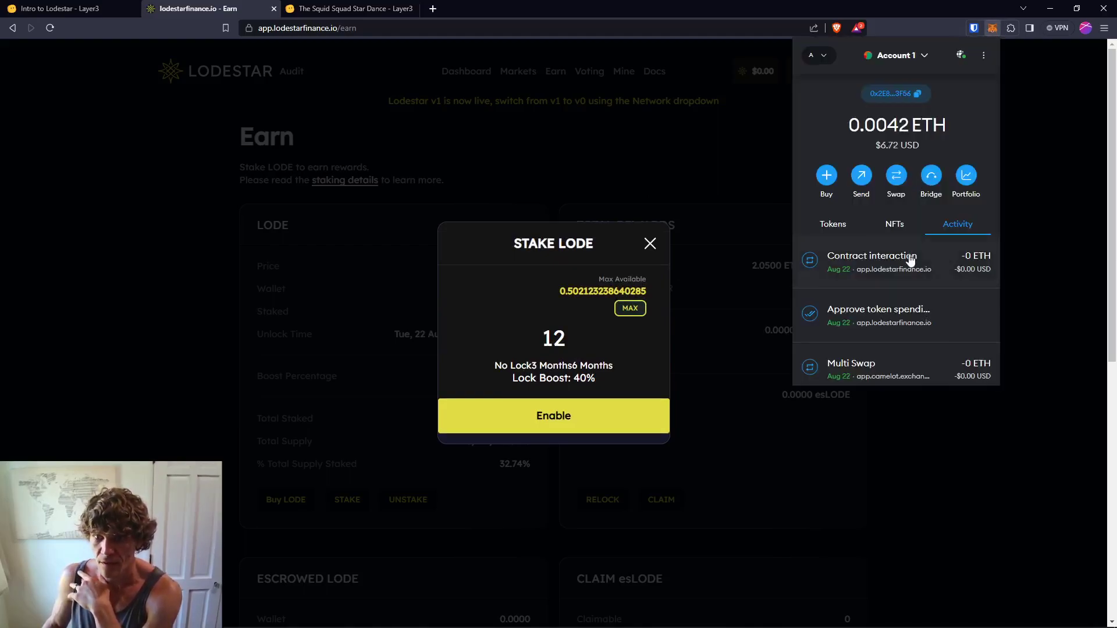
pyautogui.click(648, 242)
pyautogui.click(649, 243)
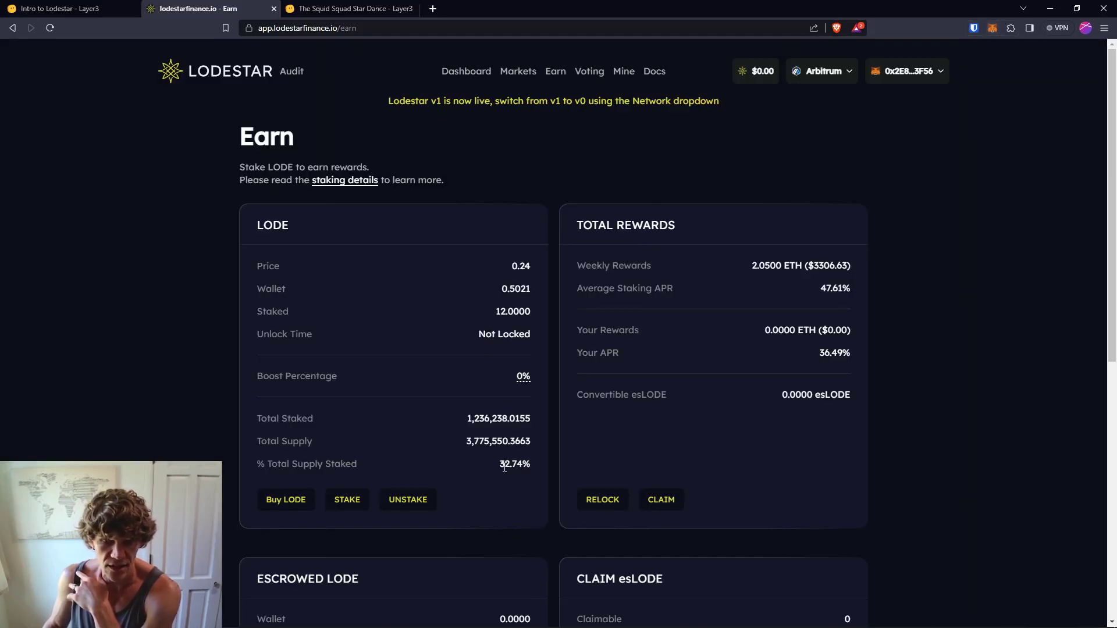
pyautogui.scroll(-4, 915, 271)
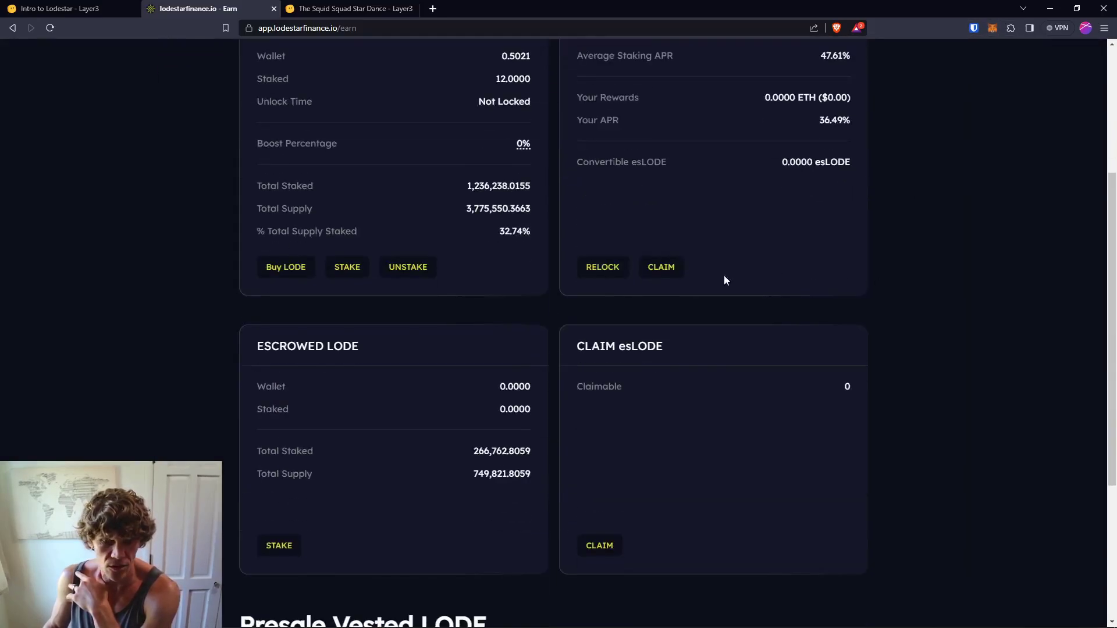
pyautogui.scroll(4, 919, 241)
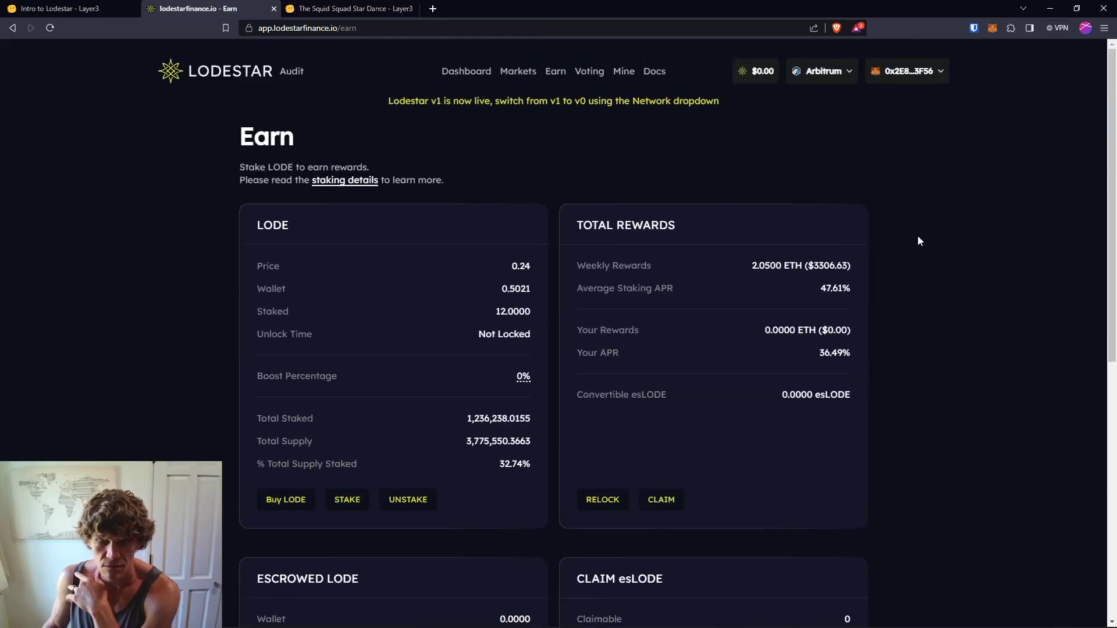
# Step: Verify the Stake LODE task in the Layer3 quest, and disconnect the wallet from Lodestar before closing its page
pyautogui.click(61, 9)
pyautogui.click(775, 607)
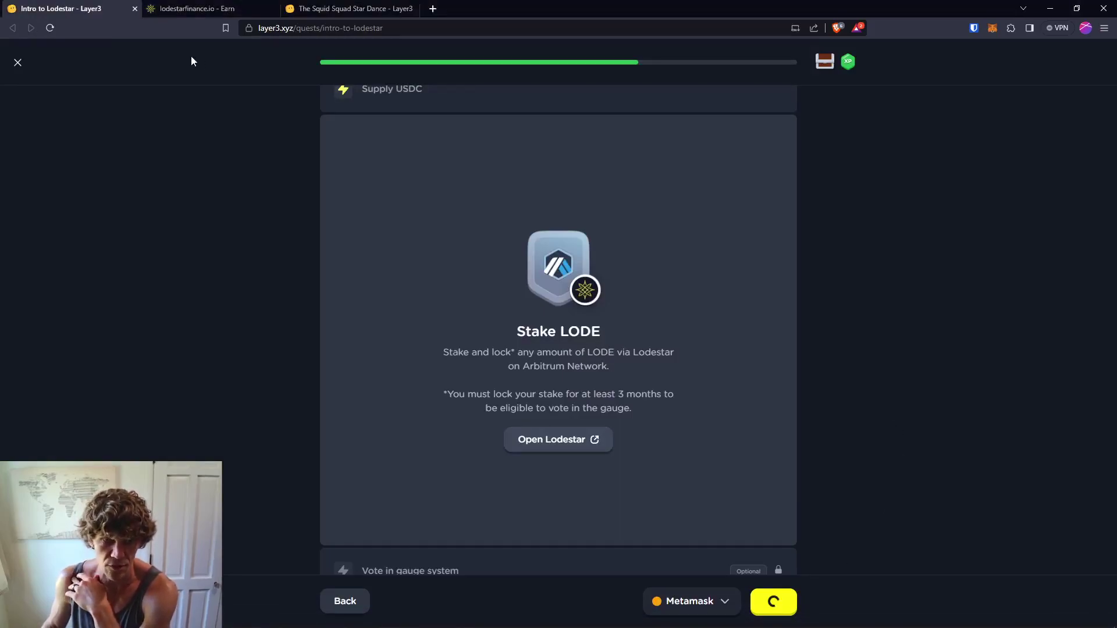
pyautogui.click(198, 8)
pyautogui.click(908, 72)
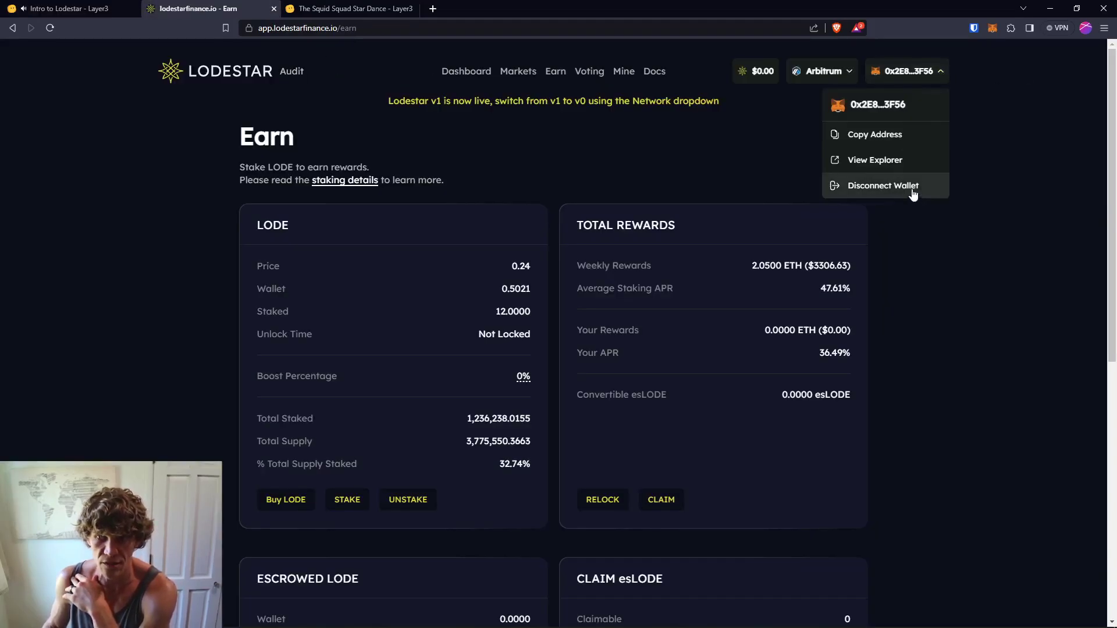
pyautogui.click(273, 9)
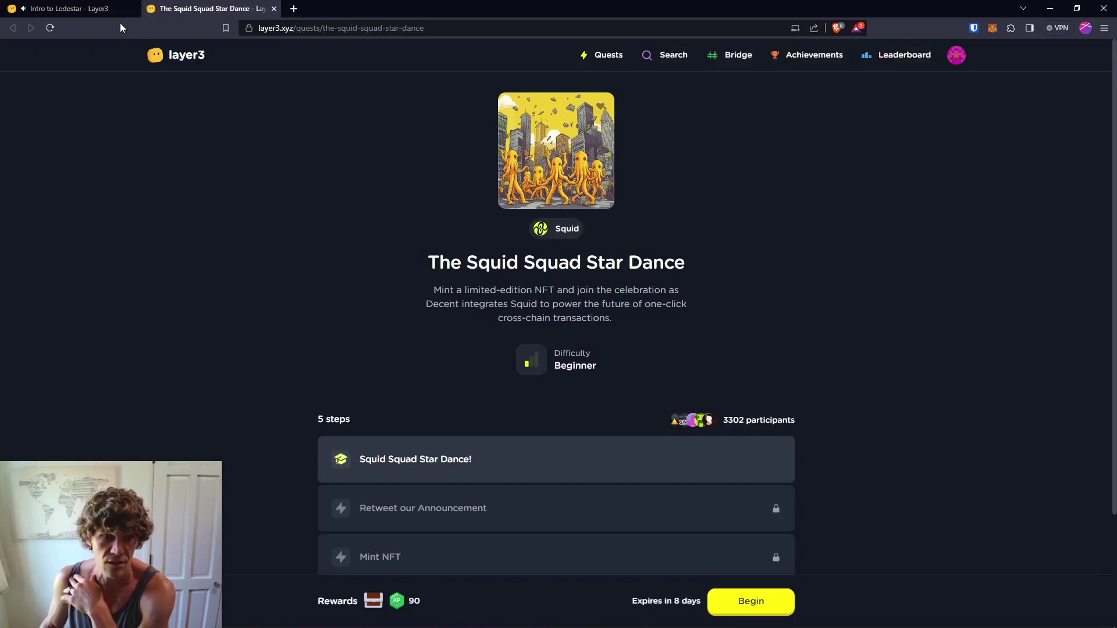
pyautogui.click(118, 4)
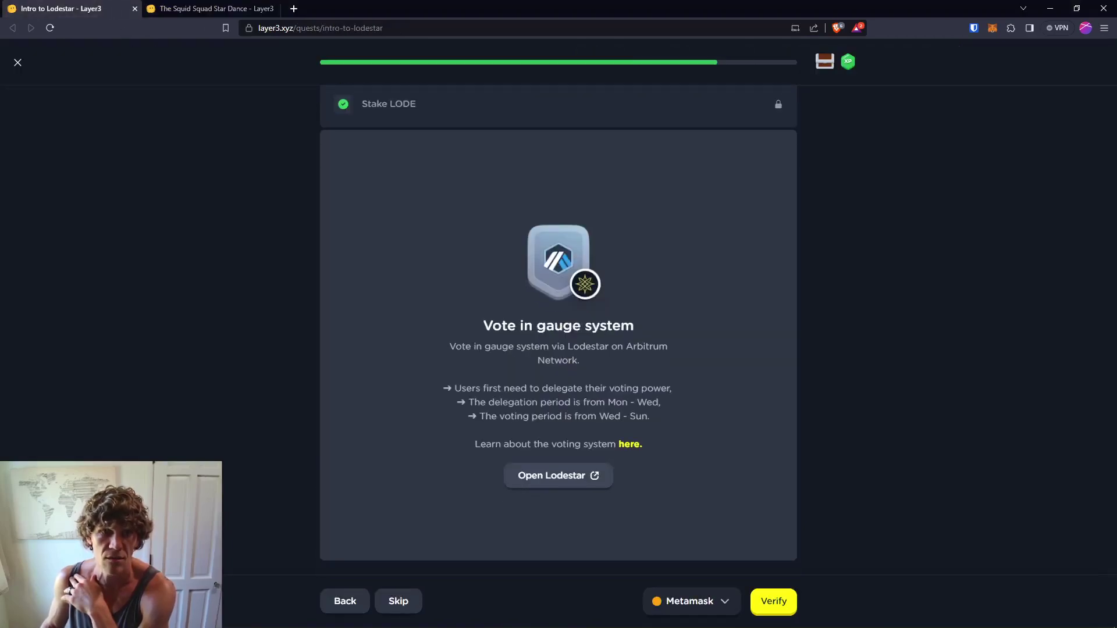
# Step: Try to verify the Vote in gauge system task on Layer3 and dismiss the verification result
pyautogui.click(836, 493)
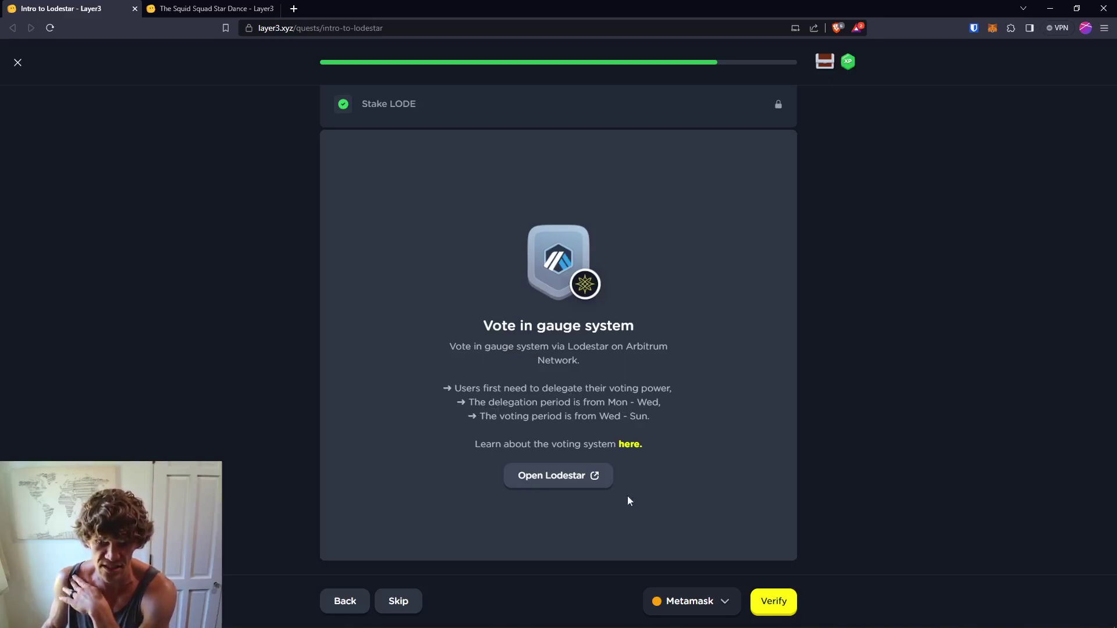
pyautogui.click(773, 608)
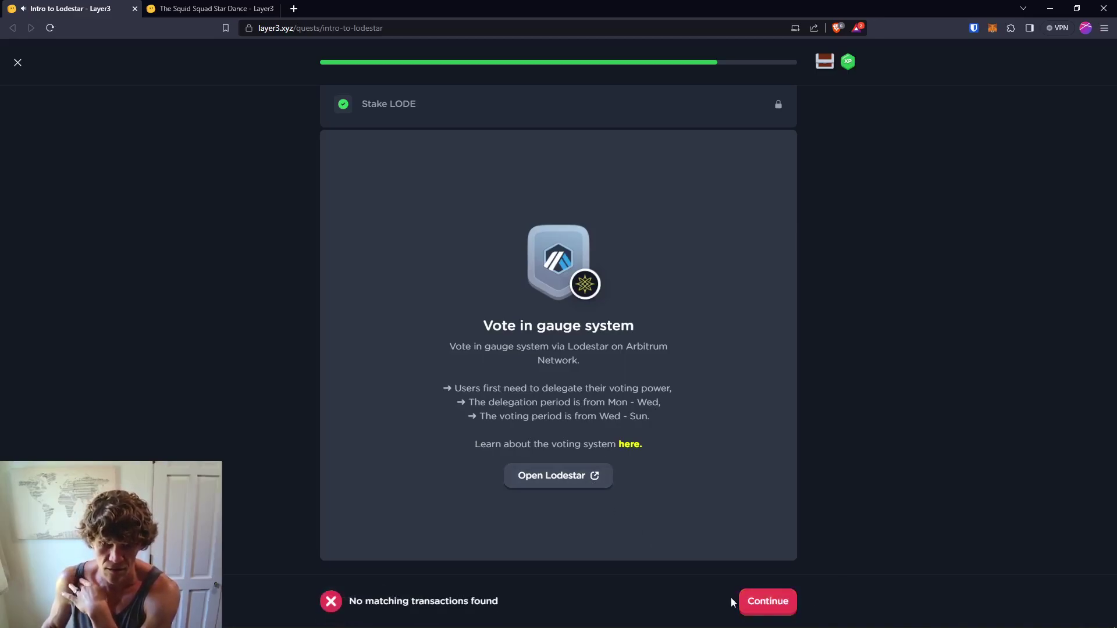
pyautogui.click(788, 603)
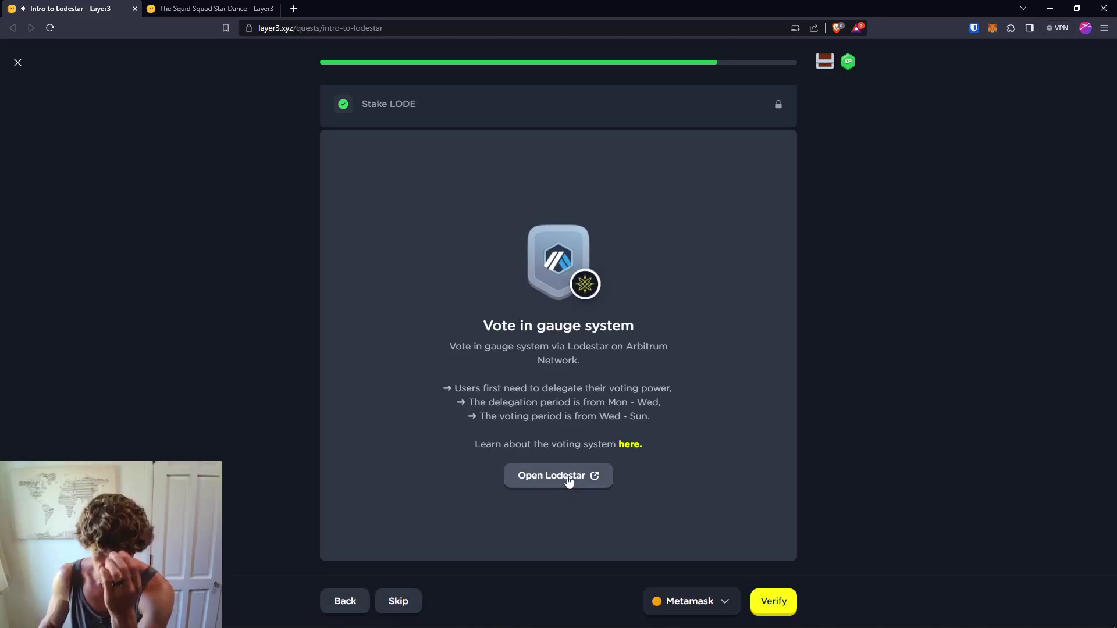
# Step: Open Lodestar's Vote page from the quest and examine the delegation period and the token voting table
pyautogui.click(569, 481)
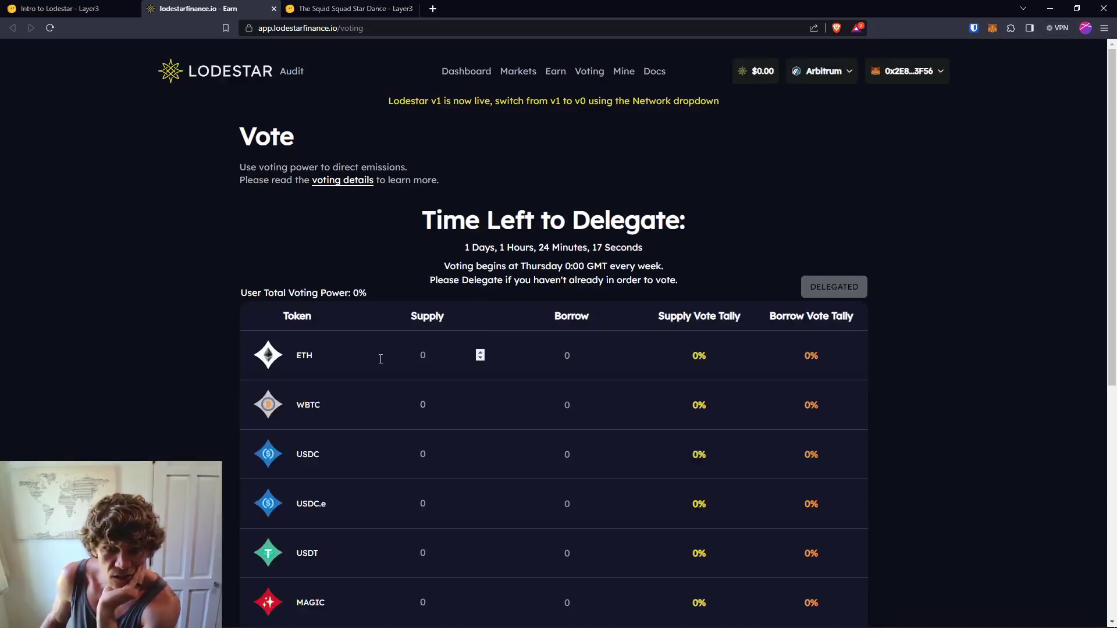
pyautogui.scroll(-7, 869, 180)
pyautogui.scroll(5, 869, 181)
pyautogui.scroll(3, 869, 180)
pyautogui.scroll(-7, 870, 180)
pyautogui.scroll(7, 869, 179)
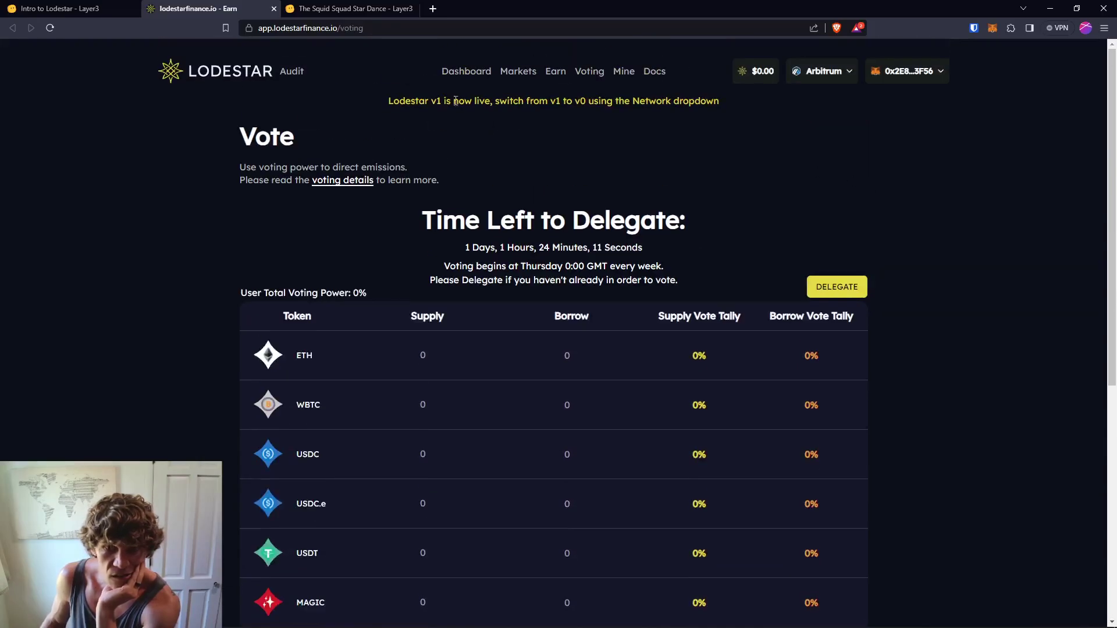
# Step: Skip the optional Vote in gauge system task on Layer3, and disconnect the wallet from Lodestar before closing its page
pyautogui.click(70, 8)
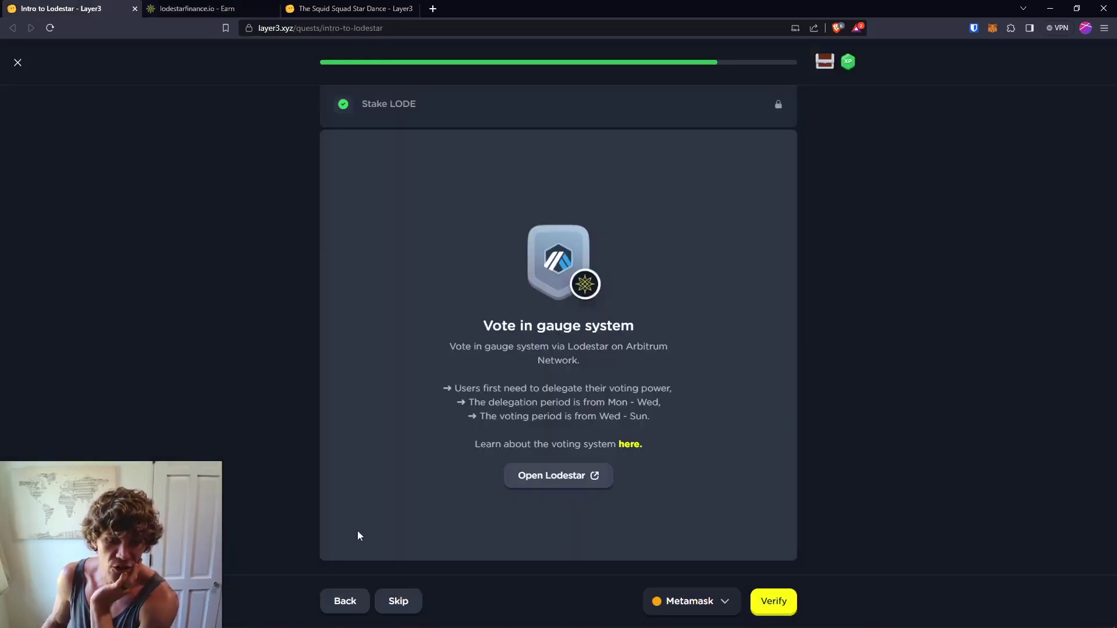
pyautogui.click(389, 603)
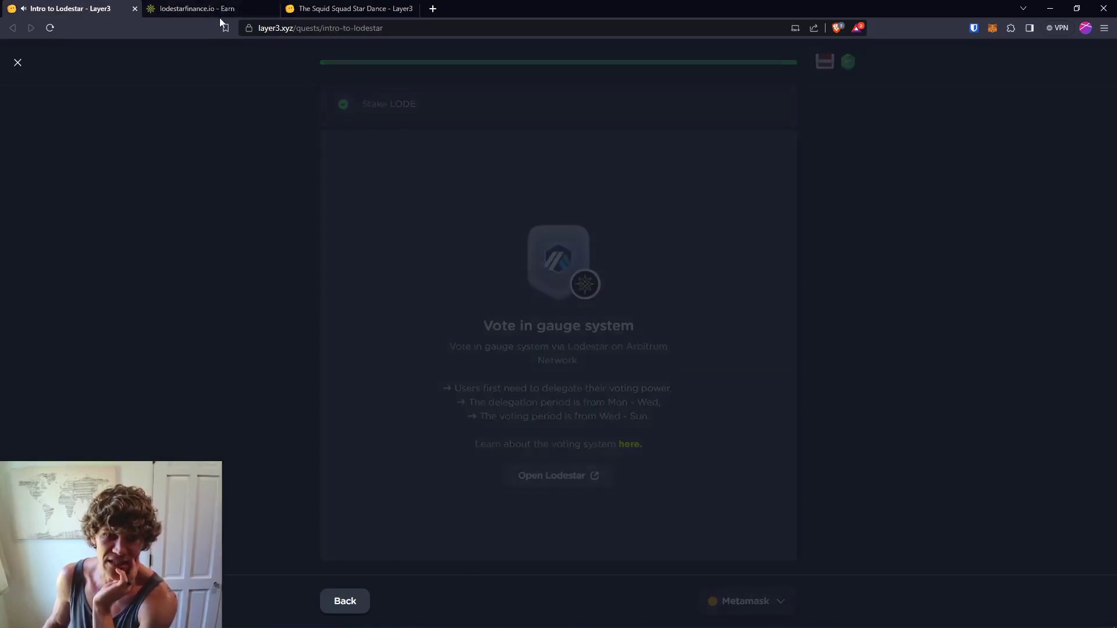
pyautogui.click(213, 9)
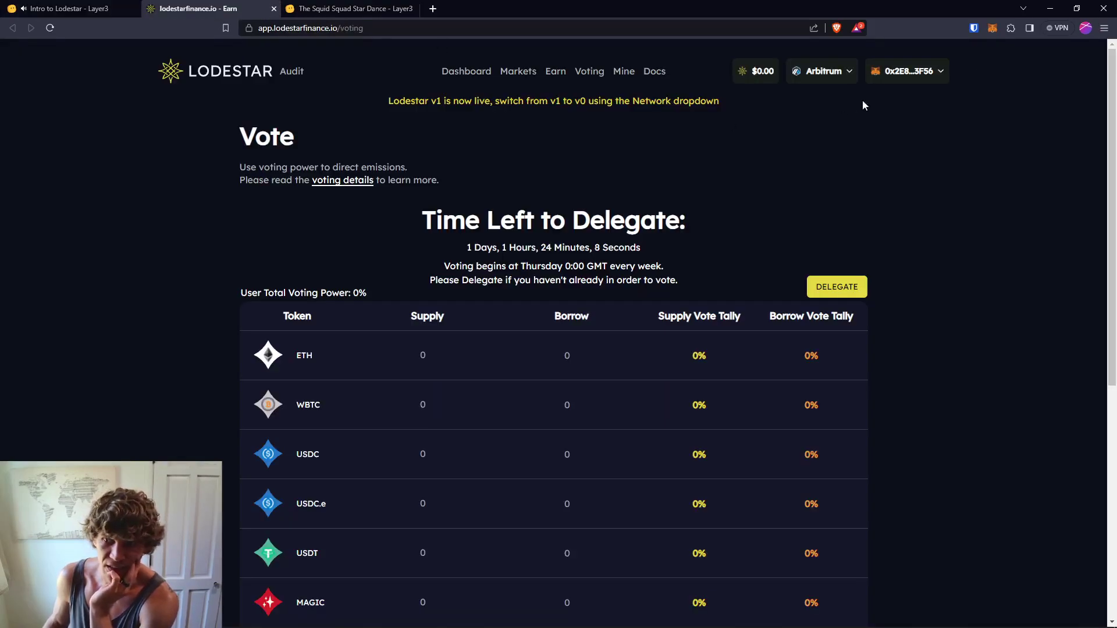
pyautogui.click(929, 72)
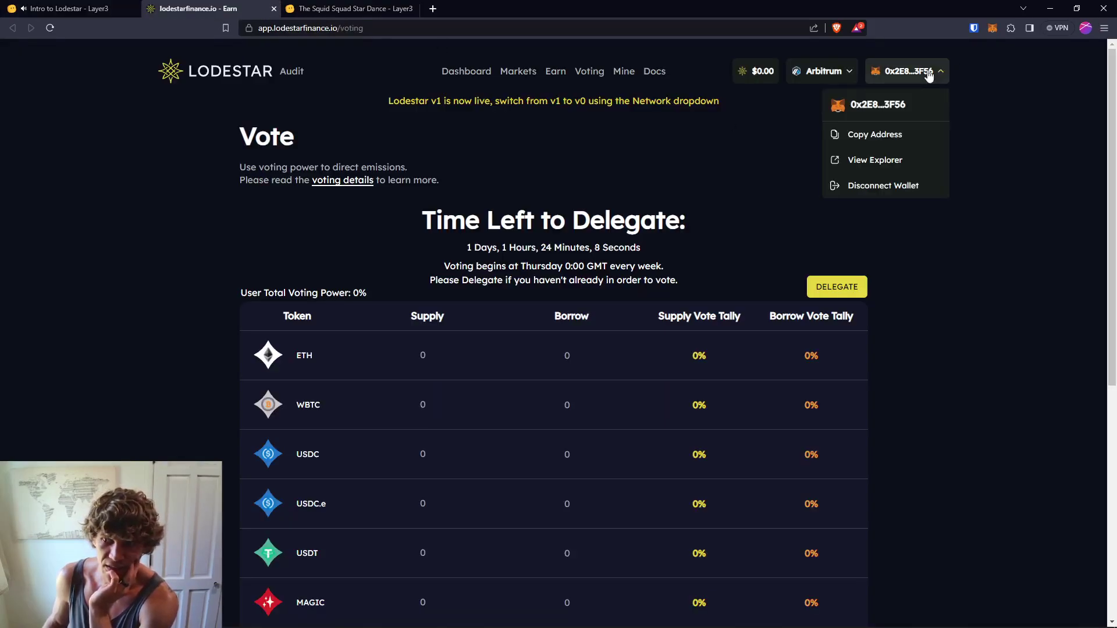
pyautogui.click(274, 9)
# Step: Open the Intro to Lodestar reward chest, continue through the reward pages, and close the suggested Vitalik Quest
pyautogui.click(752, 603)
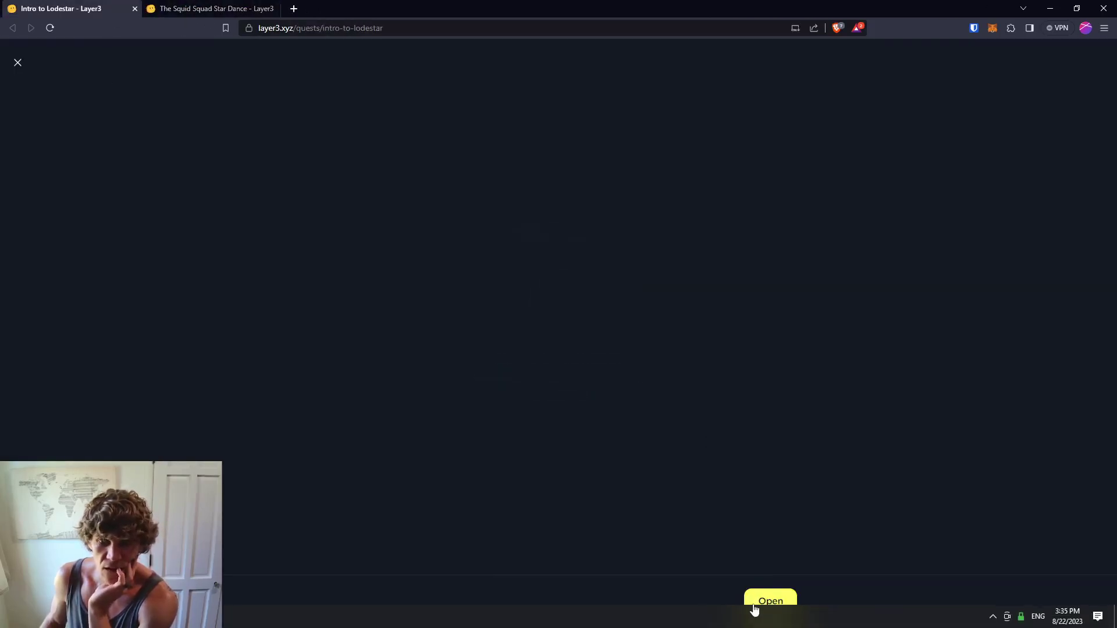
pyautogui.click(765, 602)
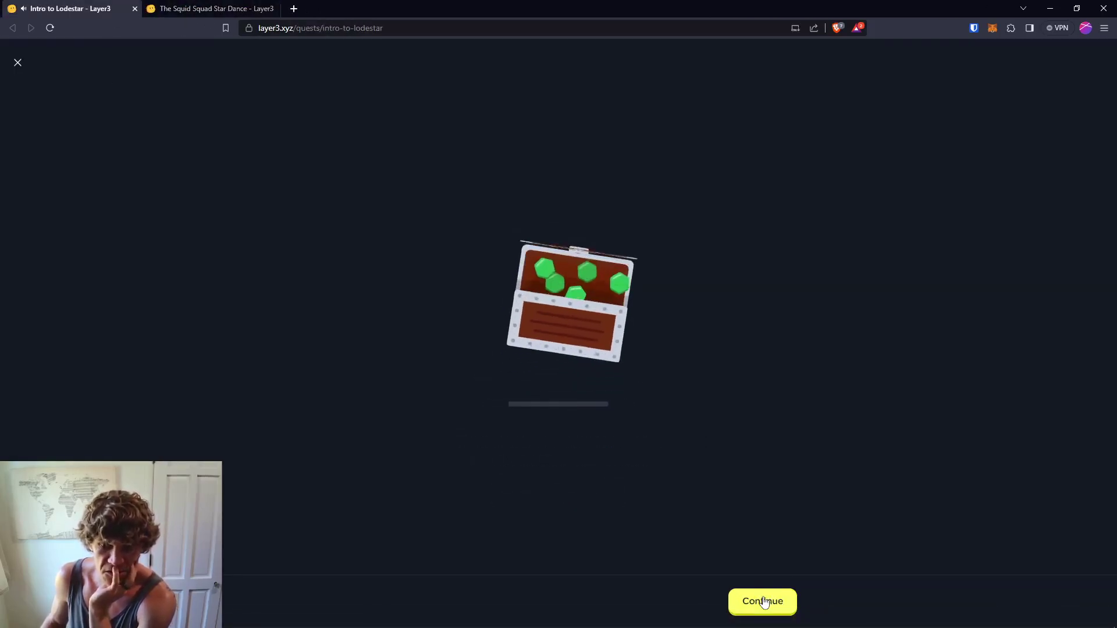
pyautogui.click(764, 602)
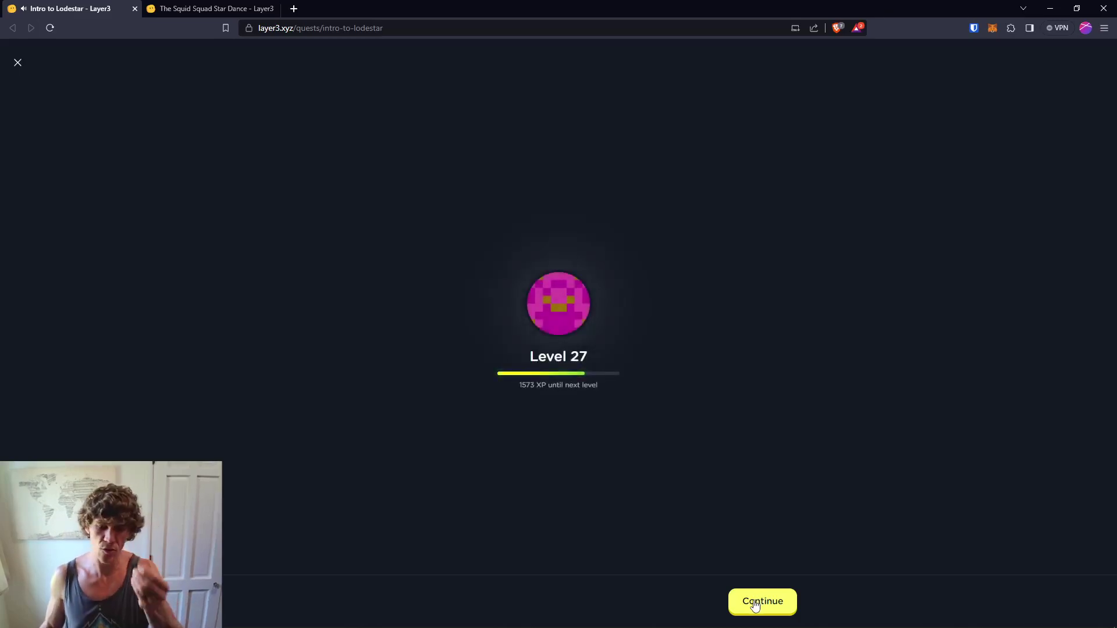
pyautogui.click(755, 603)
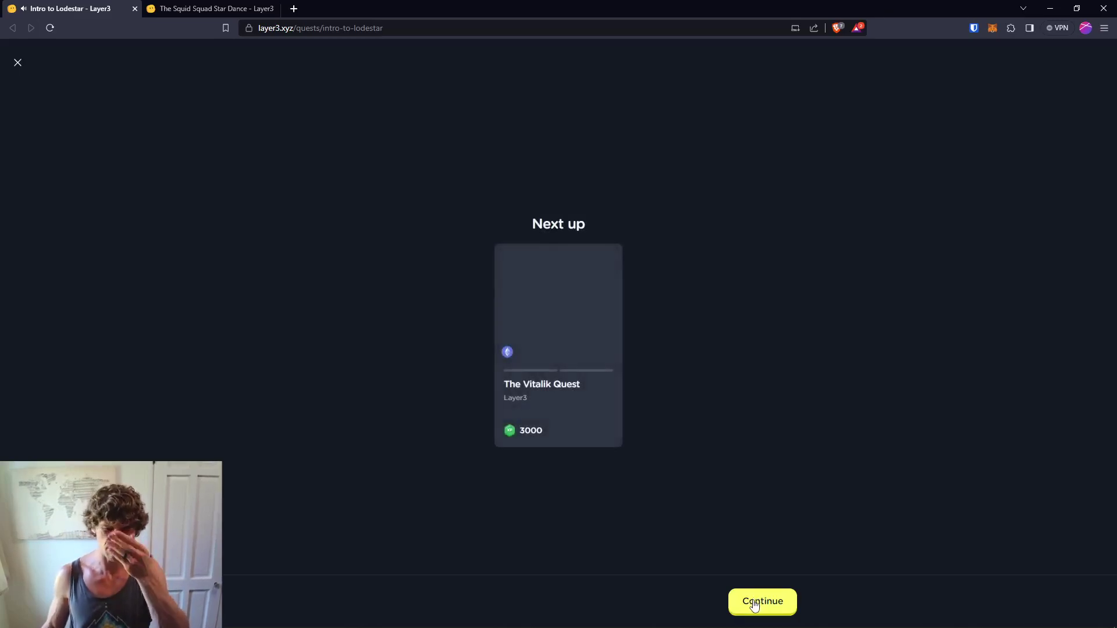
pyautogui.click(756, 603)
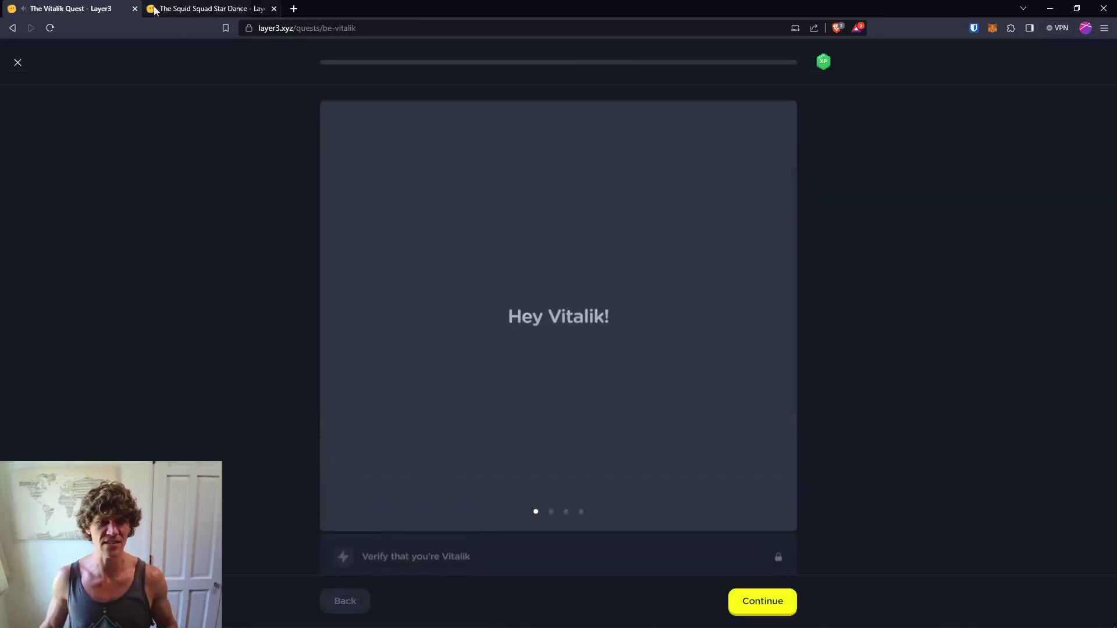
pyautogui.click(134, 8)
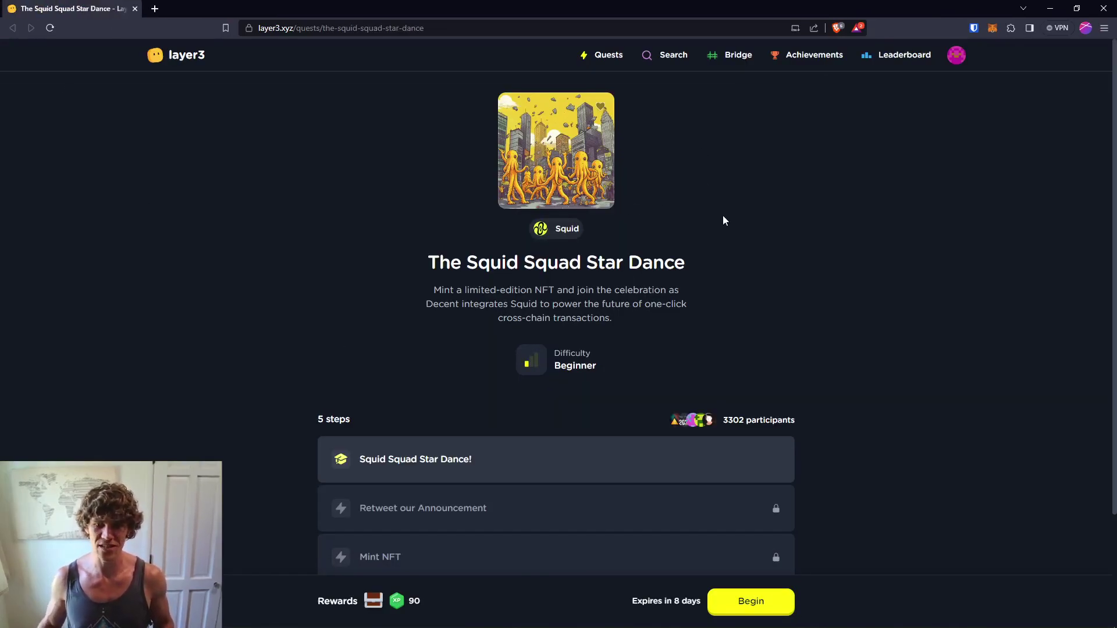
# Step: Begin The Squid Squad Star Dance quest and continue through its three introduction slides to the Retweet our Announcement task
pyautogui.click(757, 603)
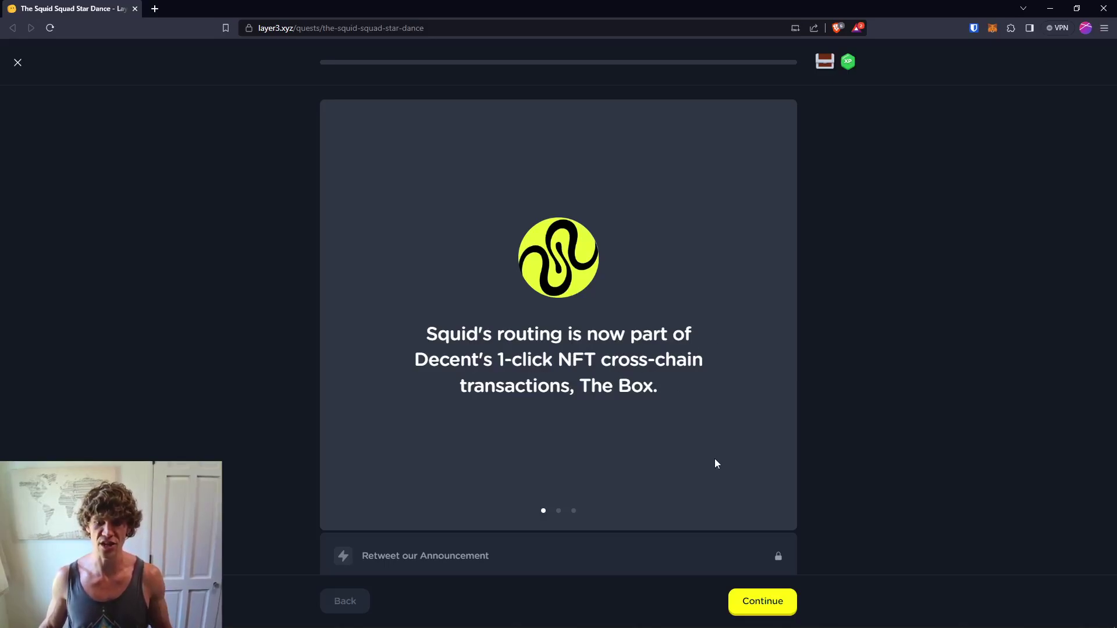
pyautogui.click(763, 604)
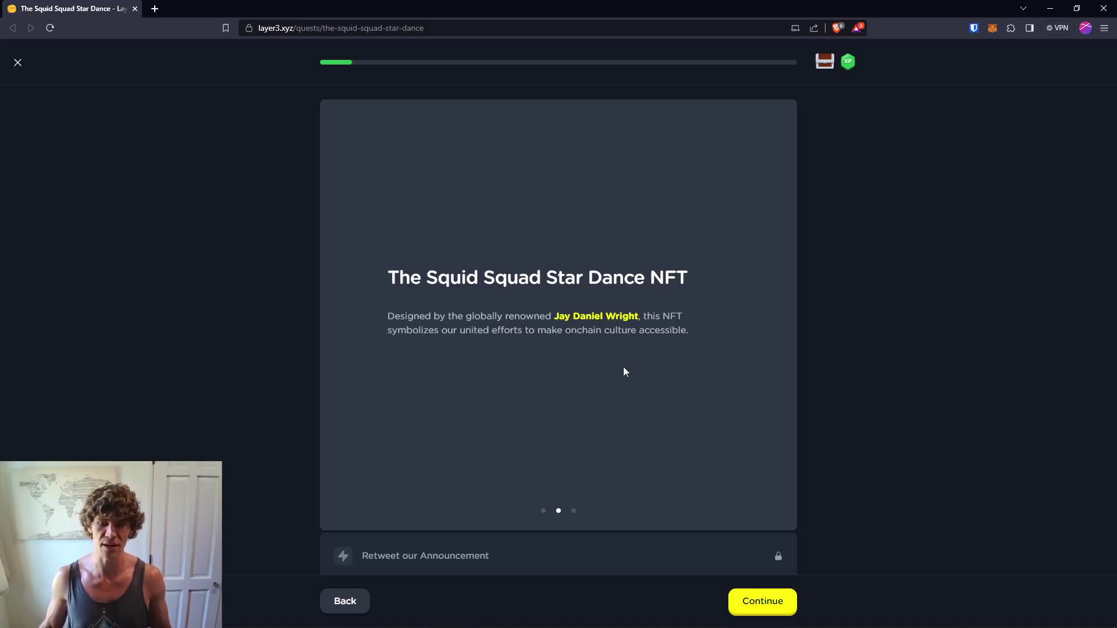
pyautogui.click(763, 603)
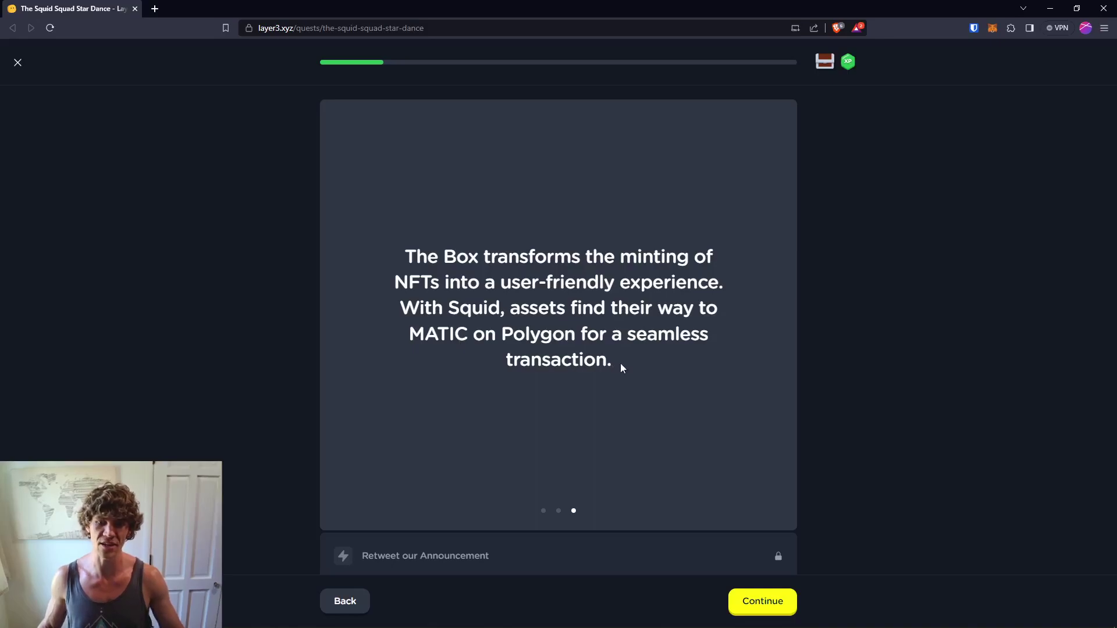
pyautogui.click(763, 602)
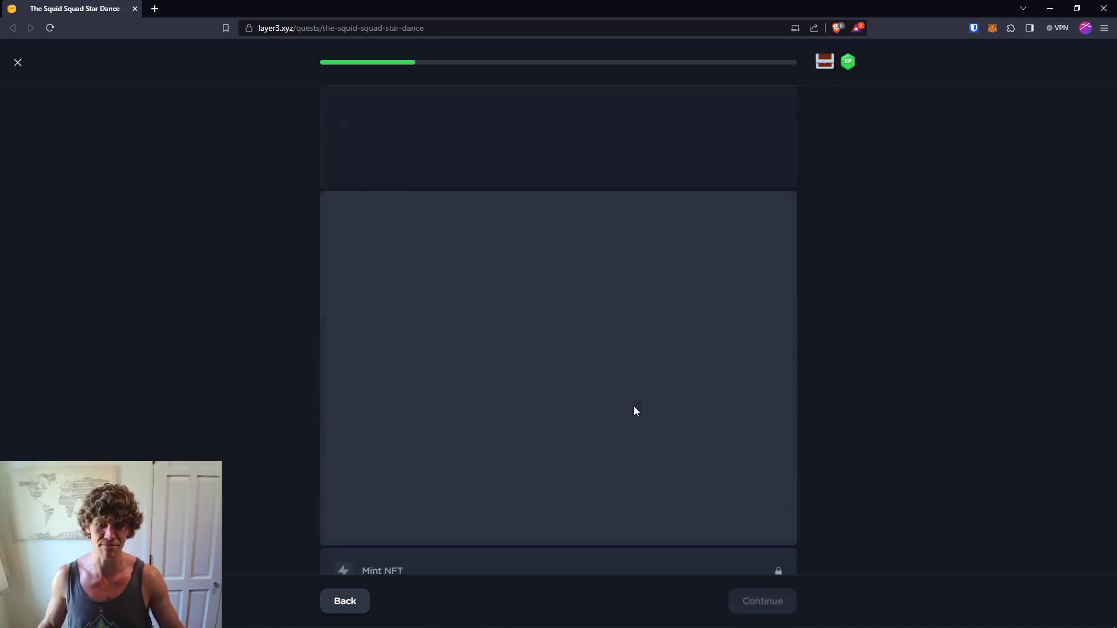